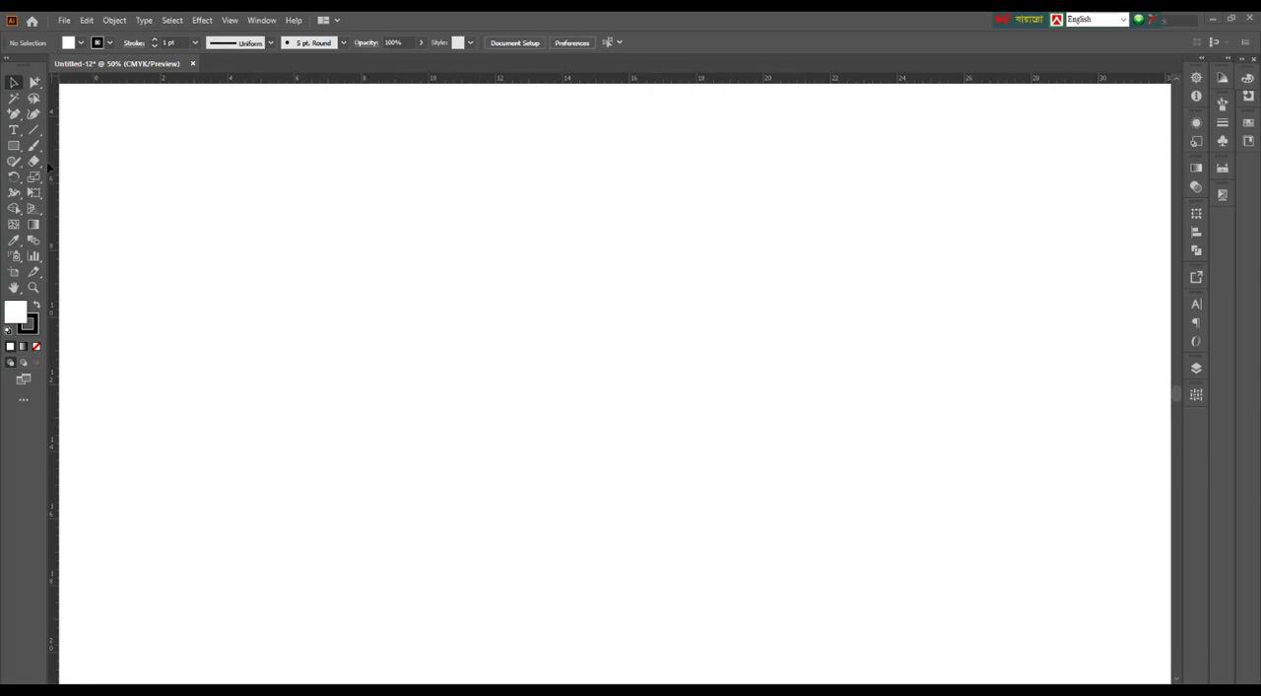
# Draw a rectangle 12.5 in wide and 9.5 in high
pyautogui.click(14, 146)
pyautogui.click(536, 328)
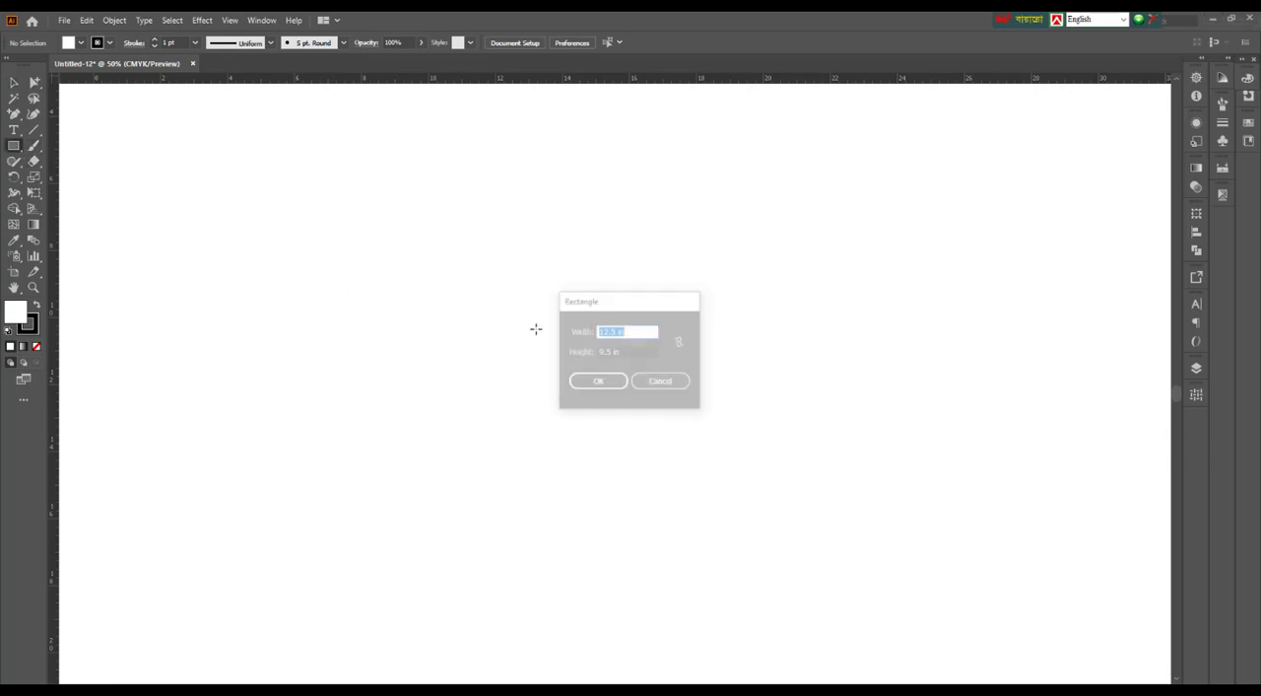
pyautogui.click(598, 382)
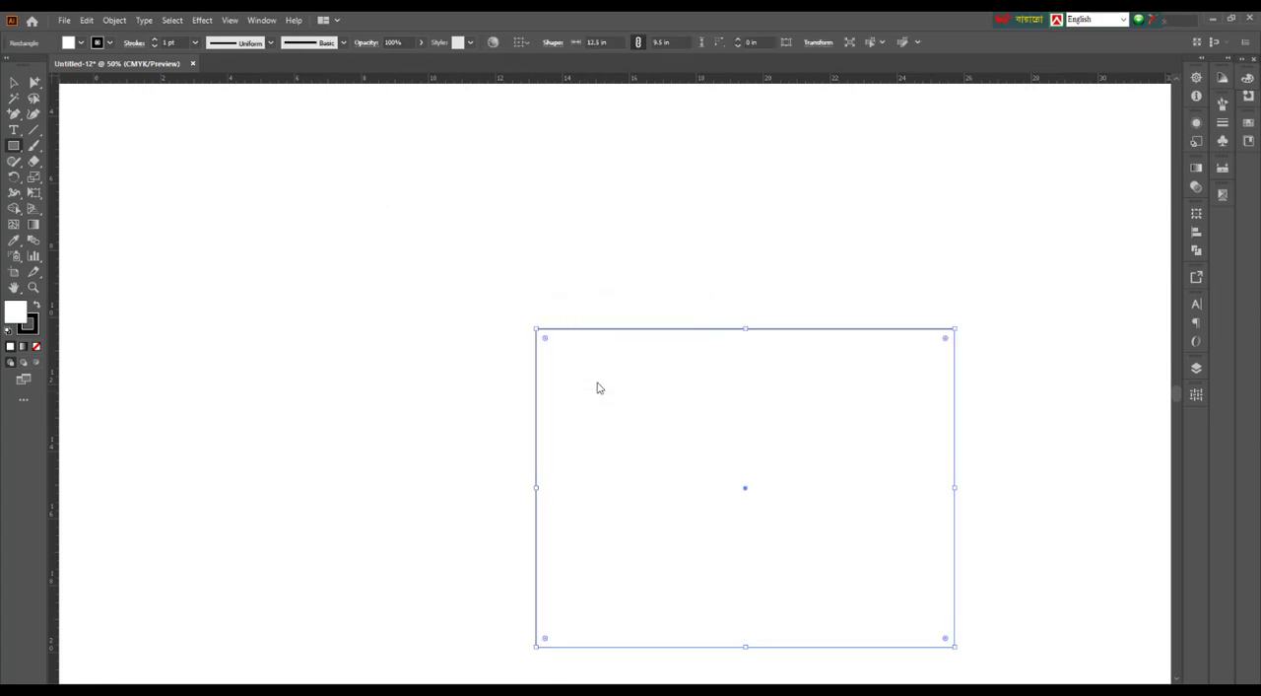
pyautogui.scroll(-1, 690, 346)
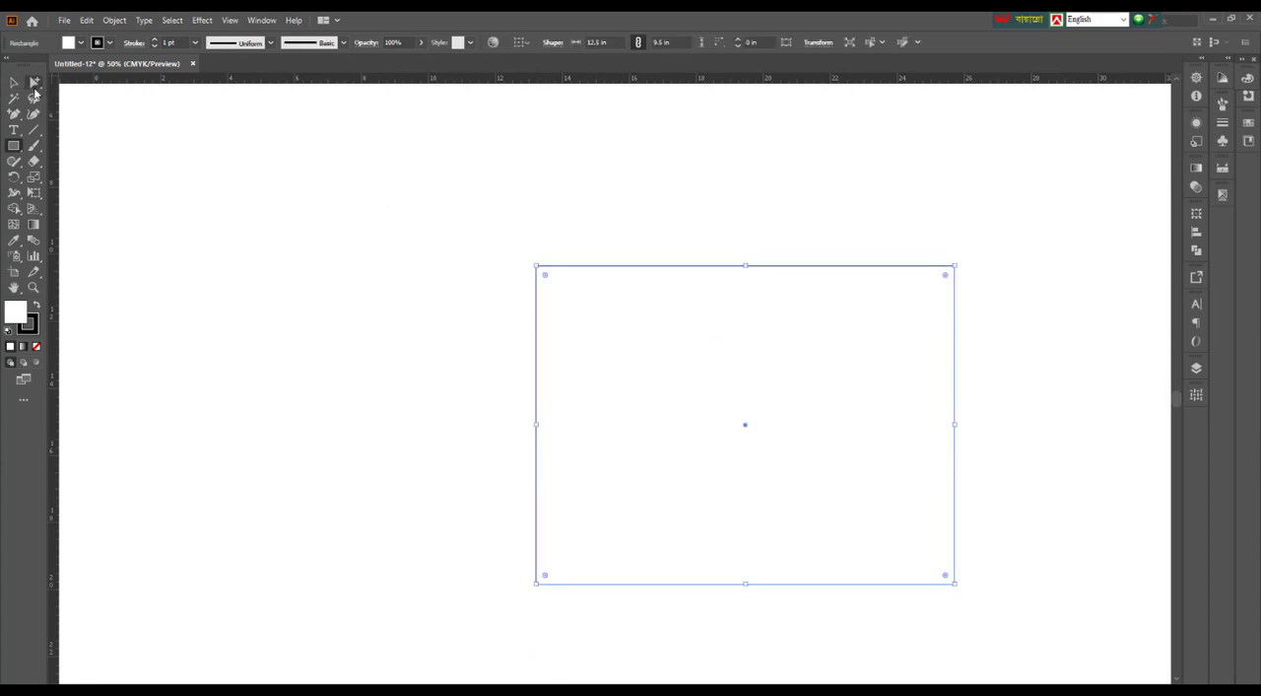
pyautogui.click(34, 84)
pyautogui.click(14, 83)
pyautogui.moveTo(702, 198); pyautogui.dragTo(402, 165)
pyautogui.click(391, 175)
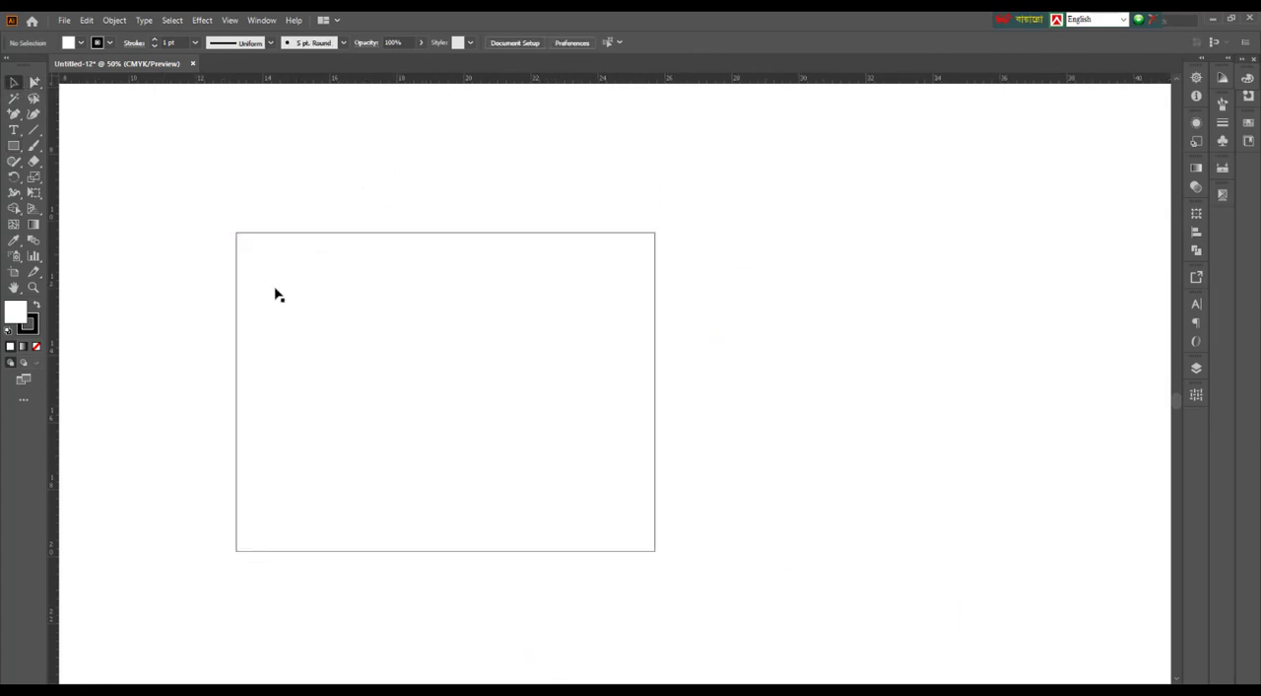
# Duplicate the rectangle to its right so that the copy shares the original's right edge
pyautogui.click(238, 282)
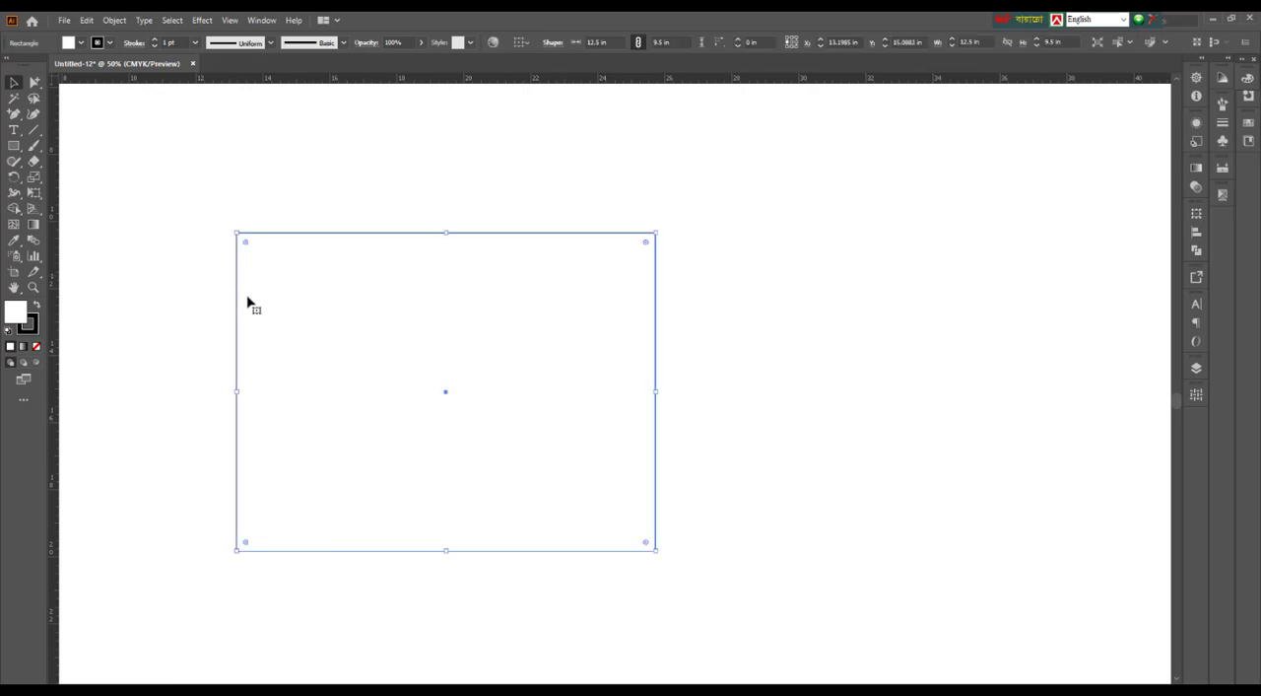
pyautogui.moveTo(240, 290); pyautogui.dragTo(657, 307)
pyautogui.click(831, 189)
pyautogui.press('space')
pyautogui.moveTo(835, 178); pyautogui.dragTo(861, 348)
# Set the duplicated rectangle's width to 5.5 in, keeping its left edge against the first rectangle
pyautogui.click(1195, 215)
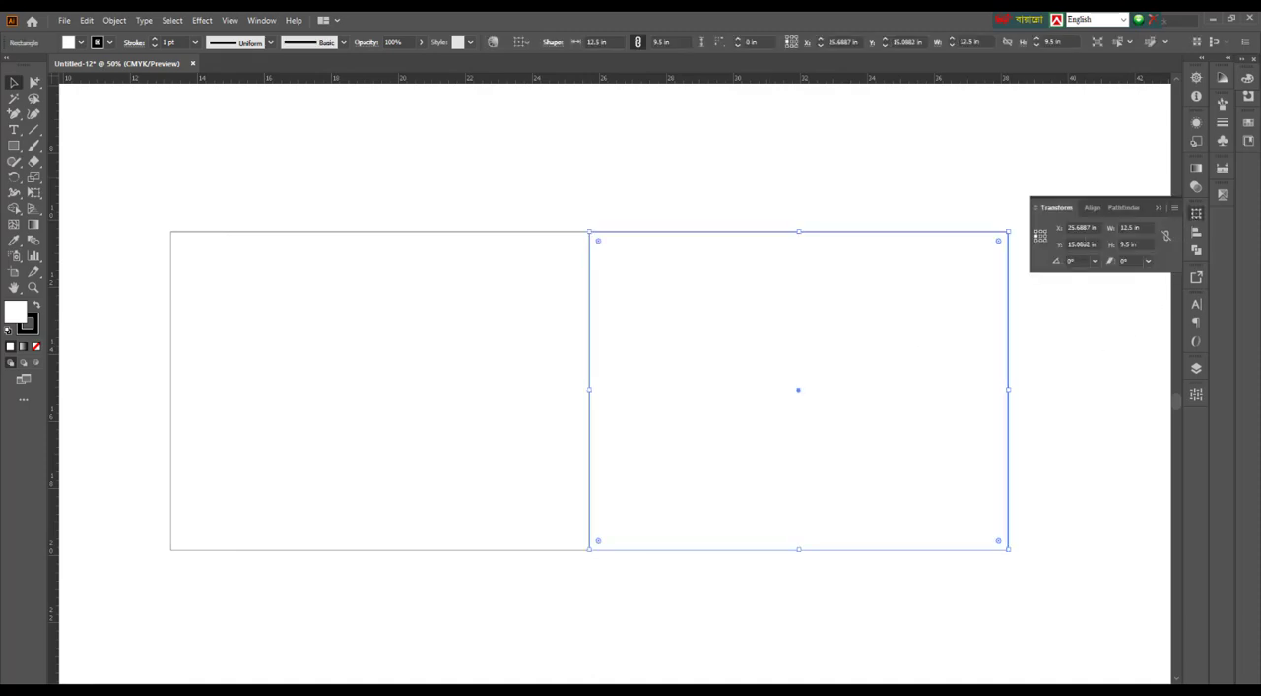
pyautogui.click(1109, 233)
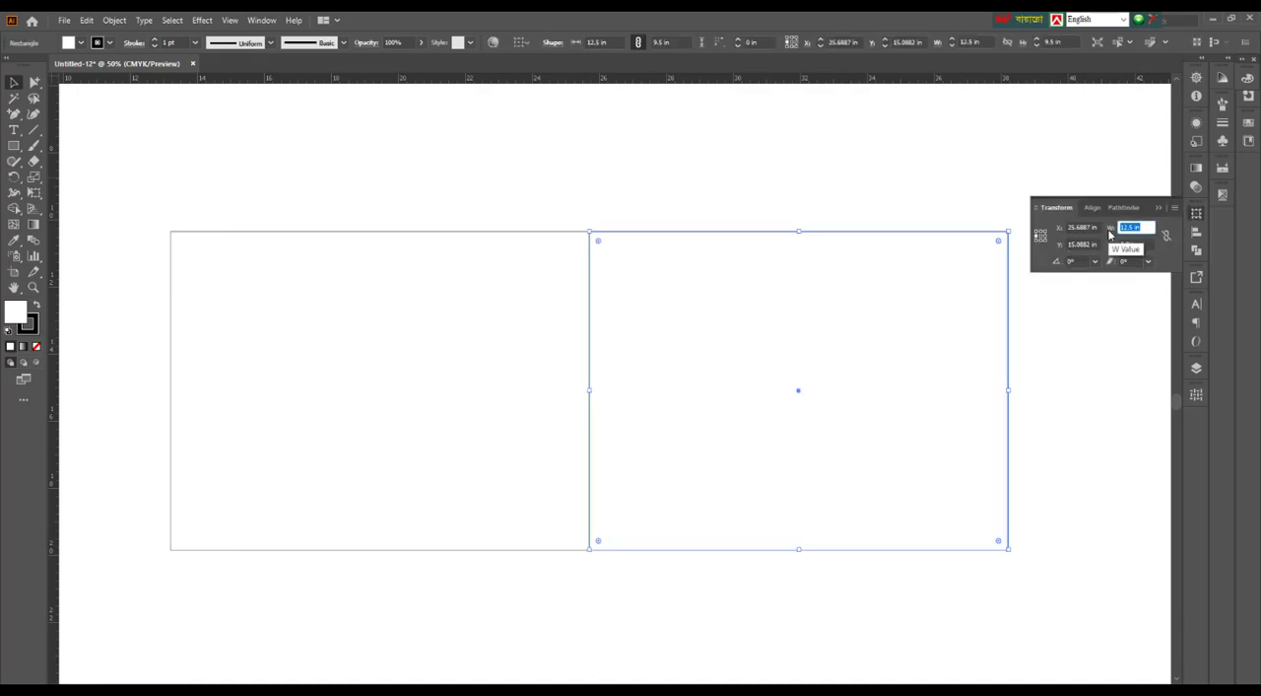
pyautogui.write('8')
pyautogui.press('Return')
pyautogui.click(381, 197)
pyautogui.scroll(-2, 380, 194)
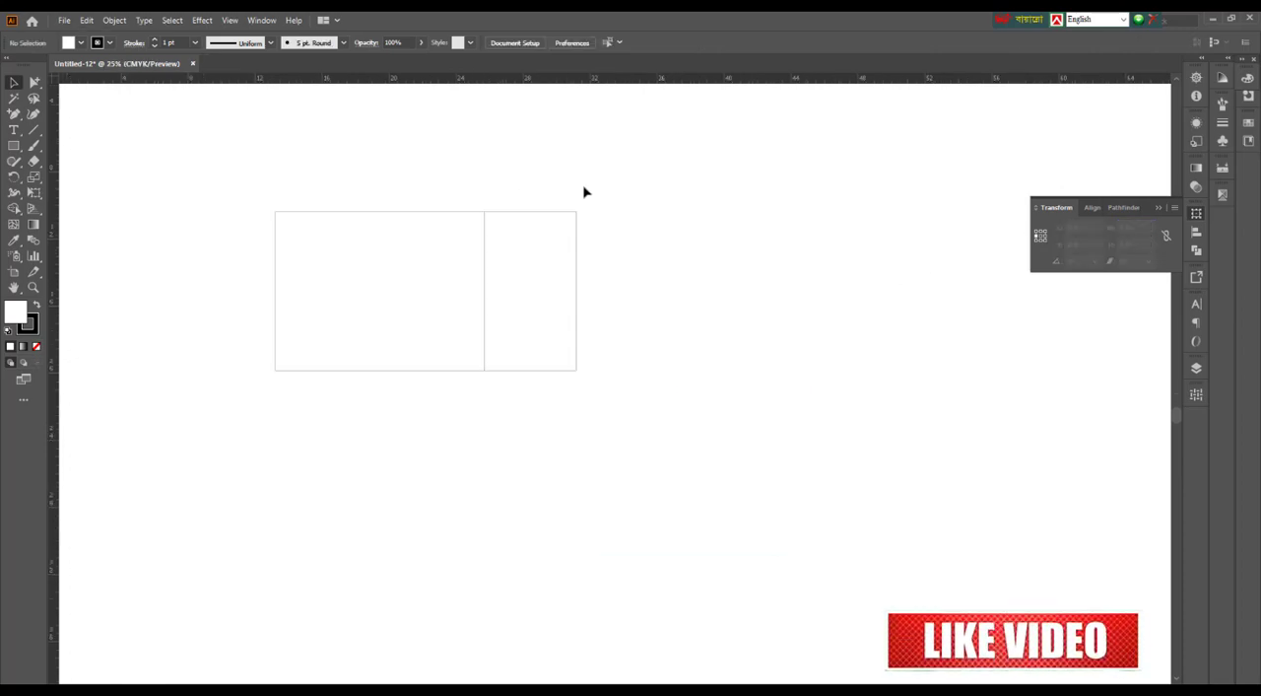
# Duplicate the wide and narrow rectangles together to the right, edge to edge, forming a row of four panels
pyautogui.hotkey('ctrl', 'a')
pyautogui.scroll(1, 389, 329)
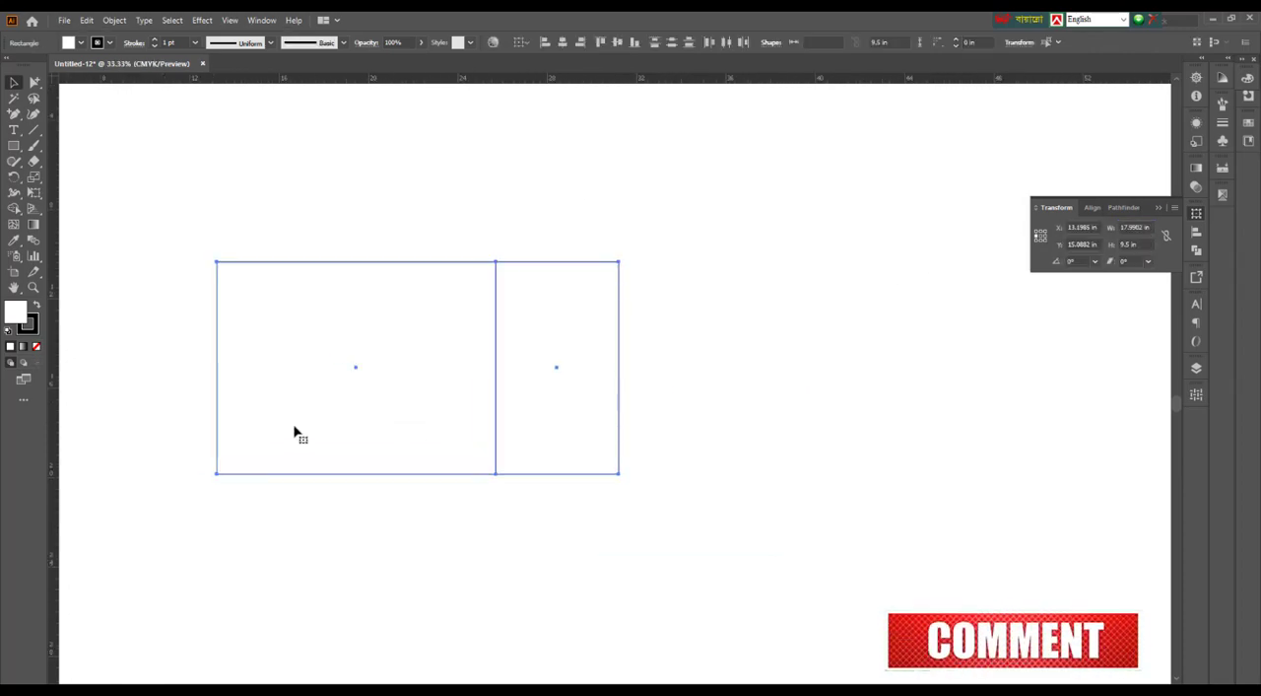
pyautogui.moveTo(218, 355); pyautogui.dragTo(621, 376)
pyautogui.click(711, 532)
pyautogui.moveTo(652, 531); pyautogui.dragTo(629, 561)
pyautogui.moveTo(364, 270); pyautogui.dragTo(901, 530)
pyautogui.moveTo(784, 577); pyautogui.dragTo(780, 602)
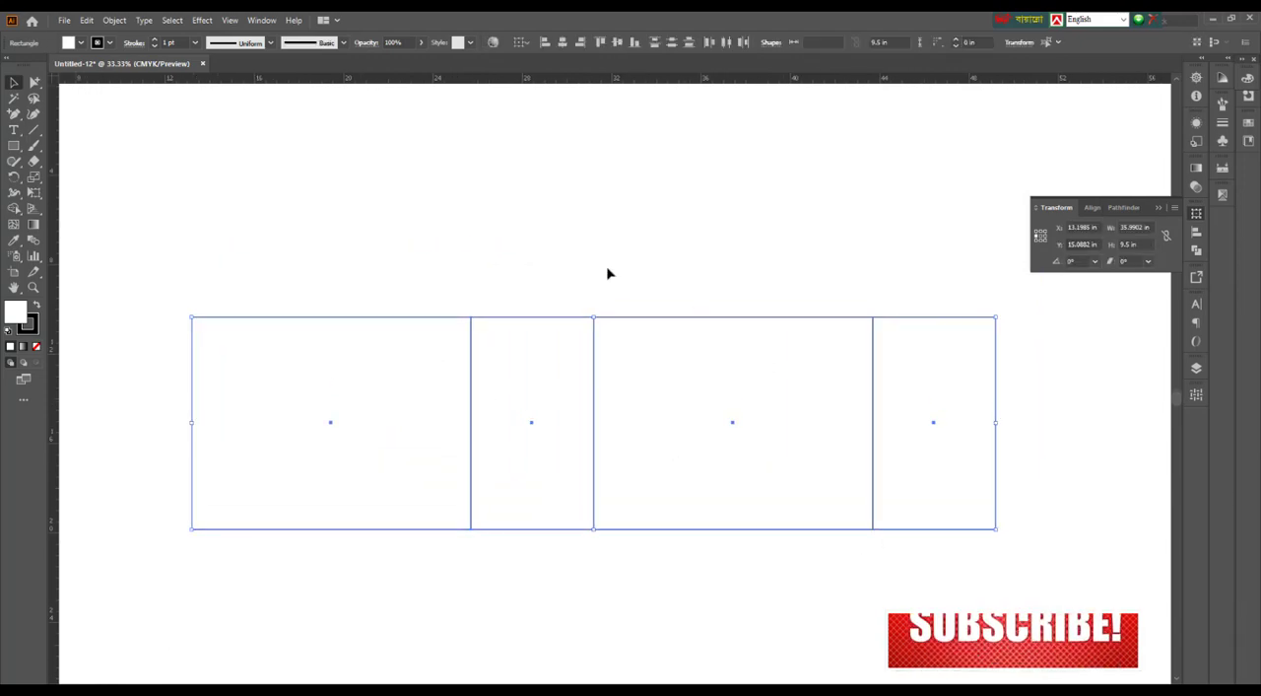
pyautogui.click(552, 272)
pyautogui.moveTo(417, 262); pyautogui.dragTo(877, 631)
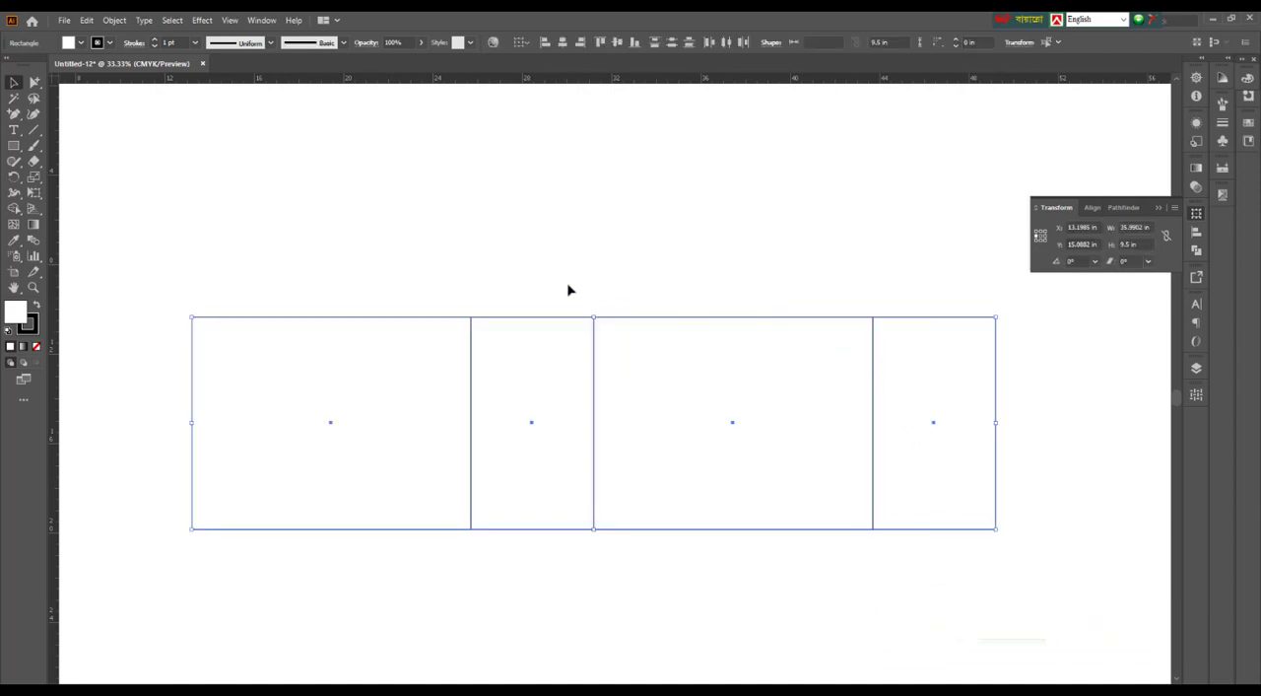
pyautogui.click(599, 588)
pyautogui.scroll(-1, 620, 594)
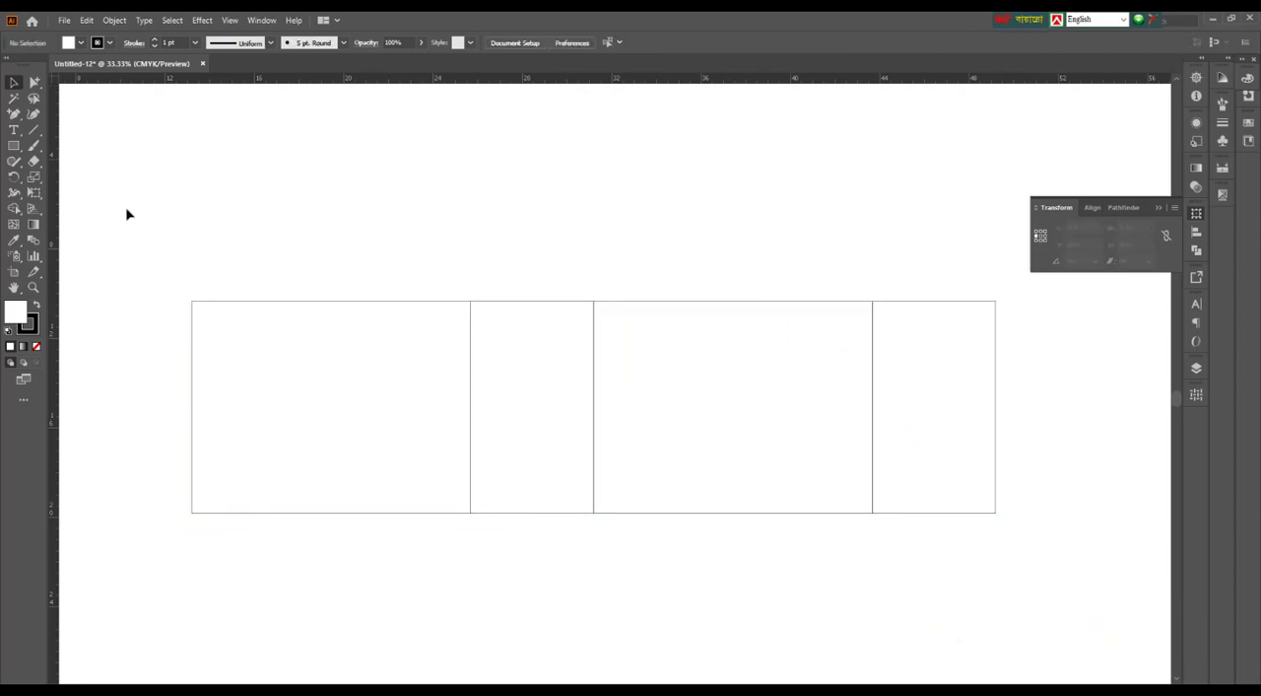
# Copy all four panels above the row's upper edge and set the copied strip's height to 1 in, anchored at its lower edge
pyautogui.moveTo(134, 218); pyautogui.dragTo(1034, 368)
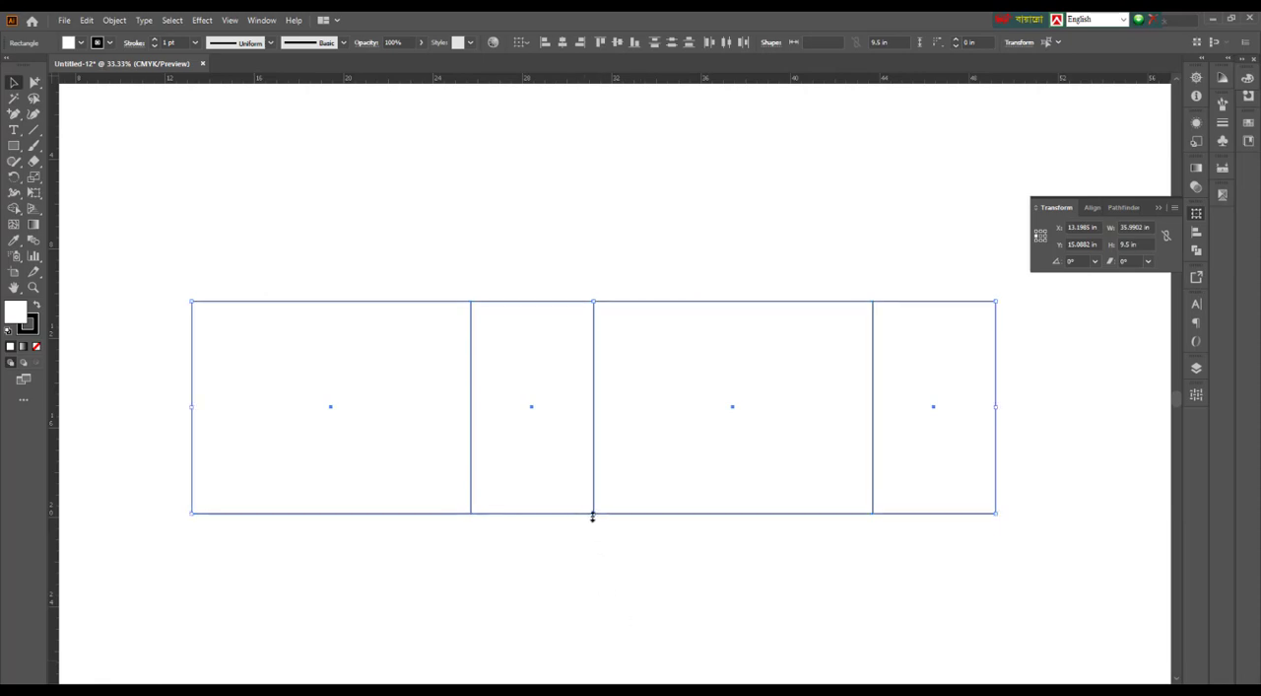
pyautogui.moveTo(593, 514); pyautogui.dragTo(590, 234)
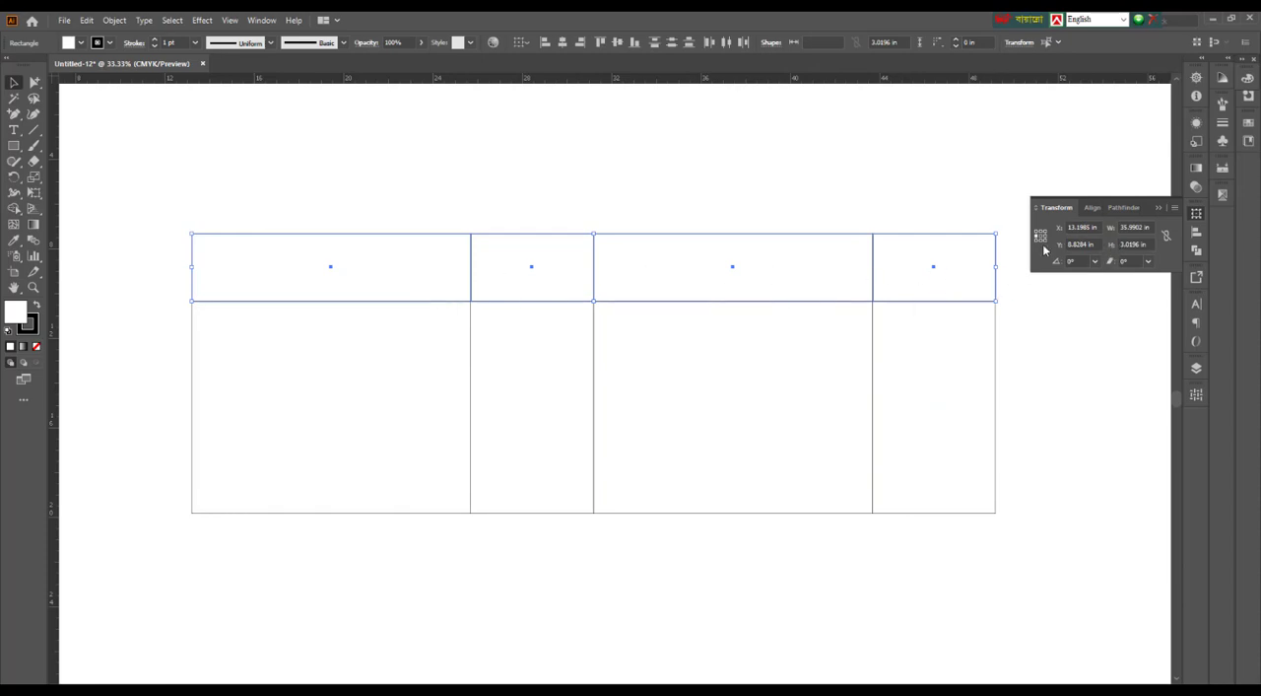
pyautogui.click(1111, 249)
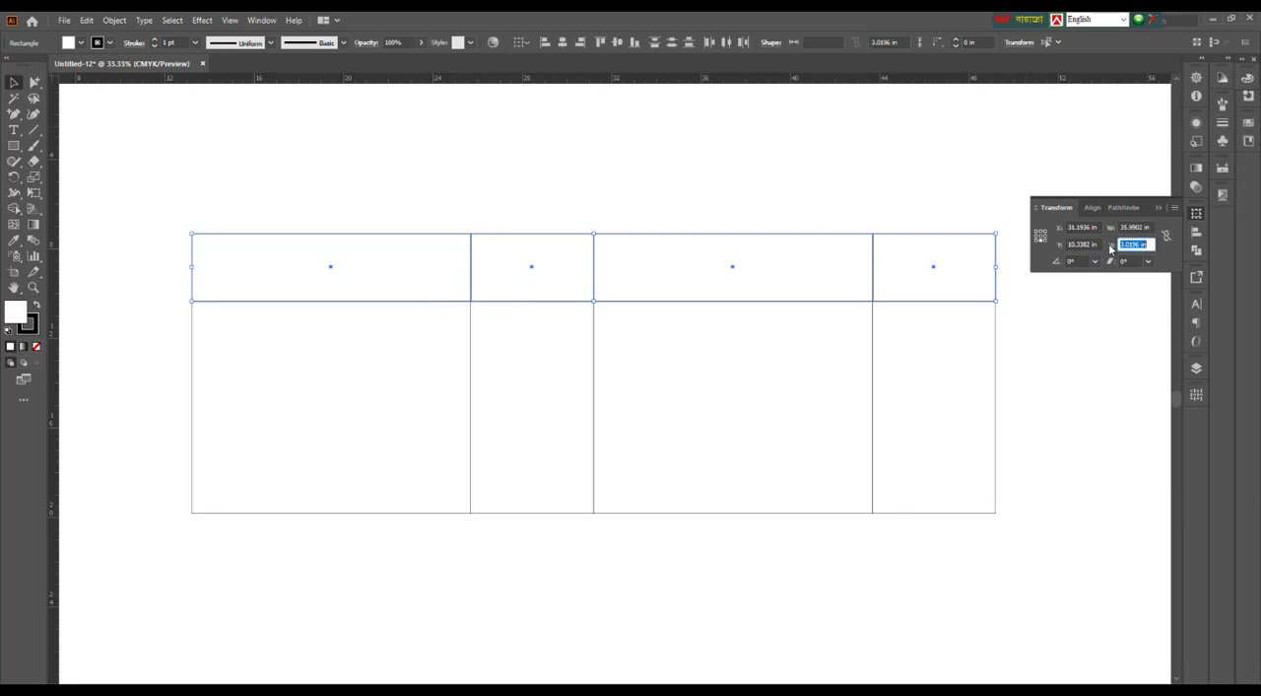
pyautogui.write('1')
pyautogui.press('Return')
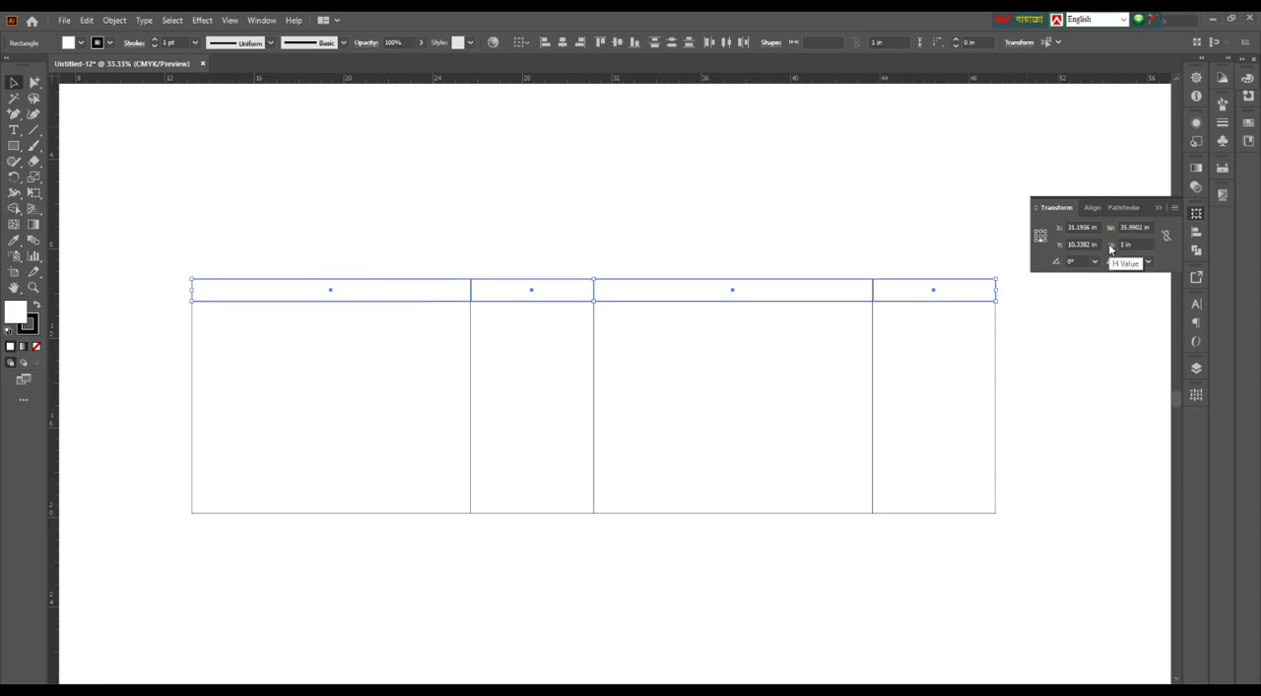
pyautogui.click(590, 259)
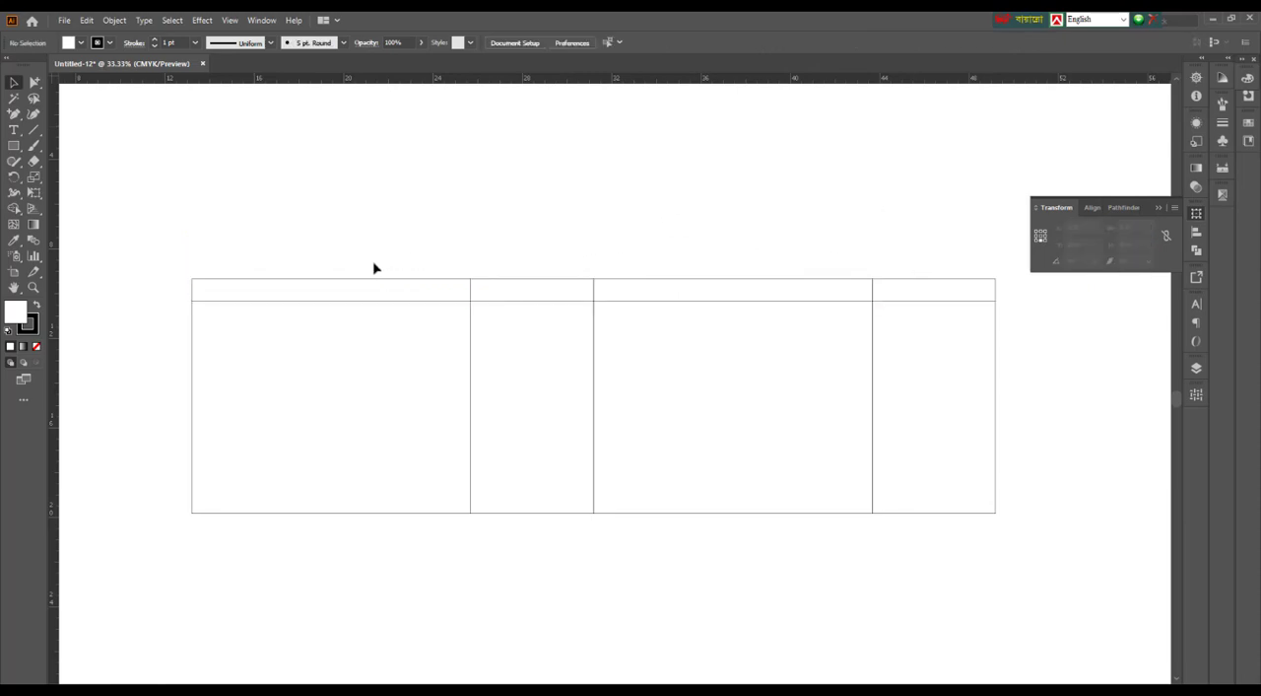
# Examine the leftmost large panel and the outer ends of the four-panel layout
pyautogui.moveTo(641, 225); pyautogui.dragTo(655, 256)
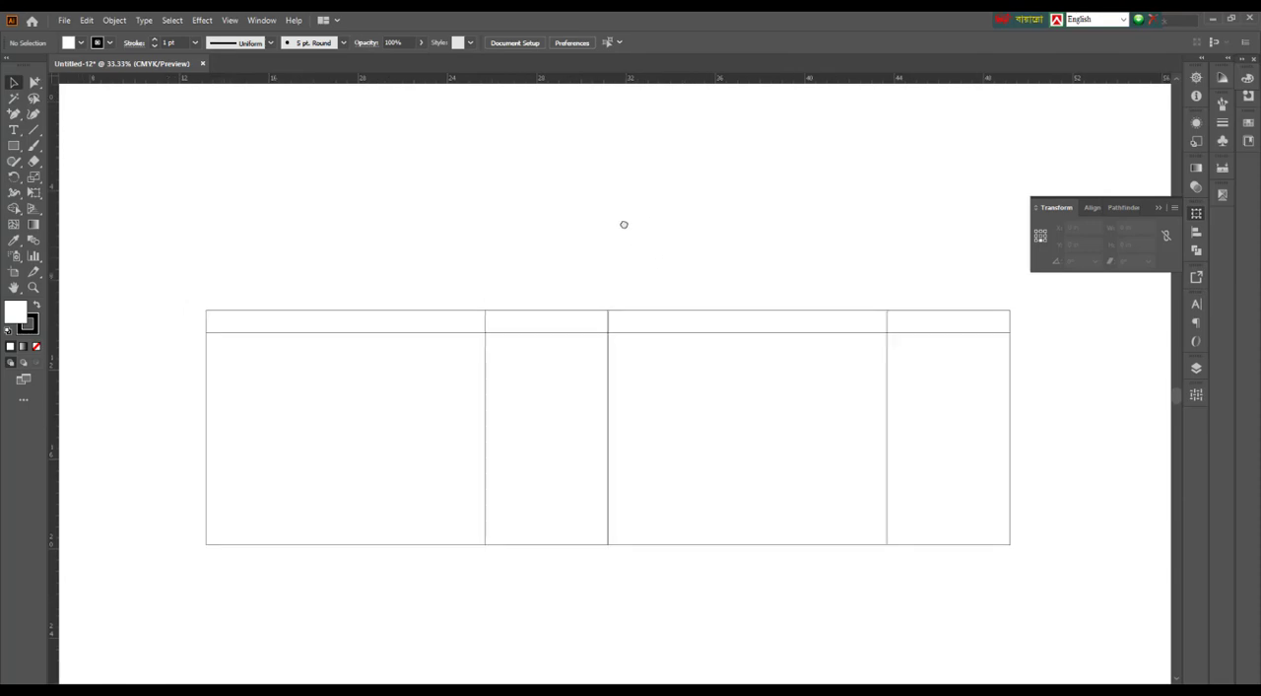
pyautogui.scroll(-2, 614, 207)
pyautogui.moveTo(177, 371); pyautogui.dragTo(209, 395)
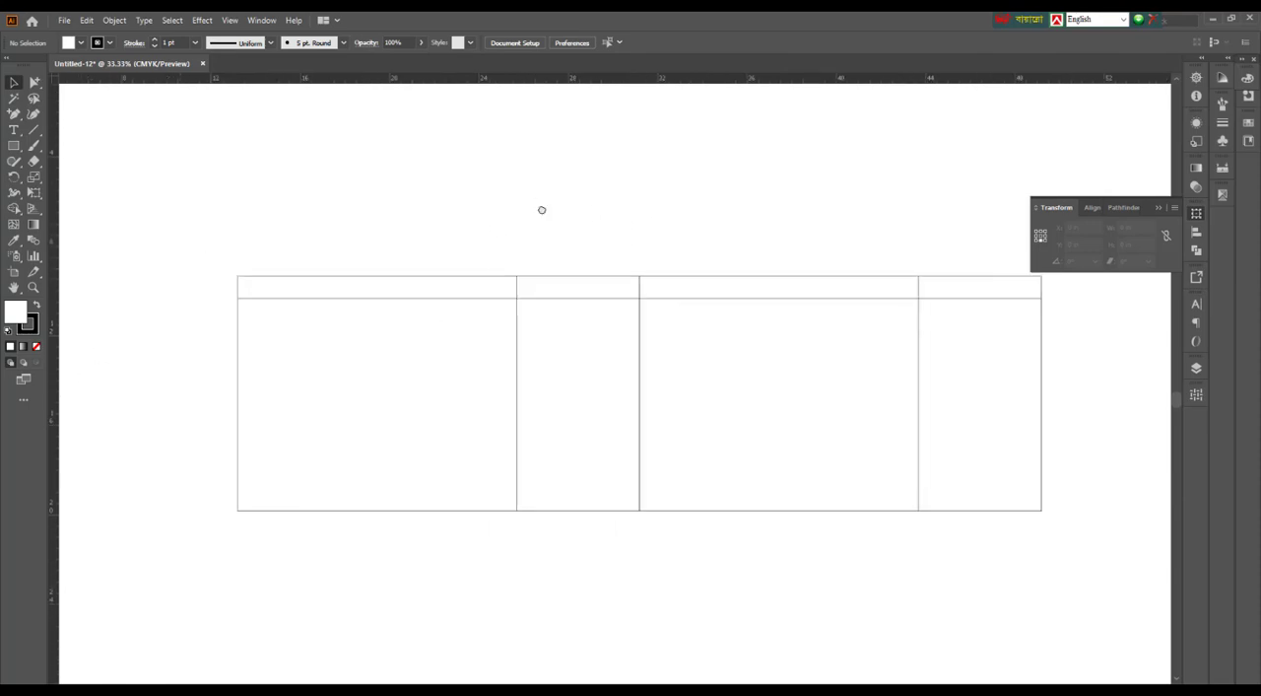
pyautogui.moveTo(191, 347); pyautogui.dragTo(272, 417)
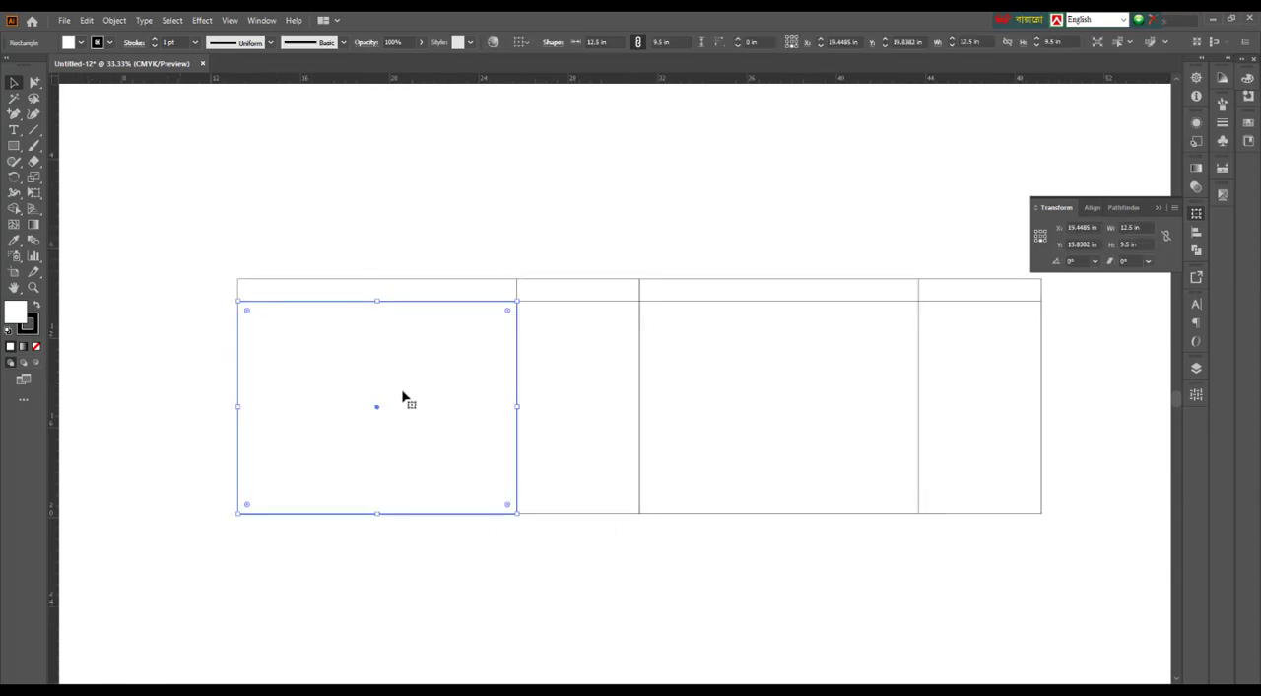
pyautogui.moveTo(660, 180); pyautogui.dragTo(606, 197)
pyautogui.click(509, 216)
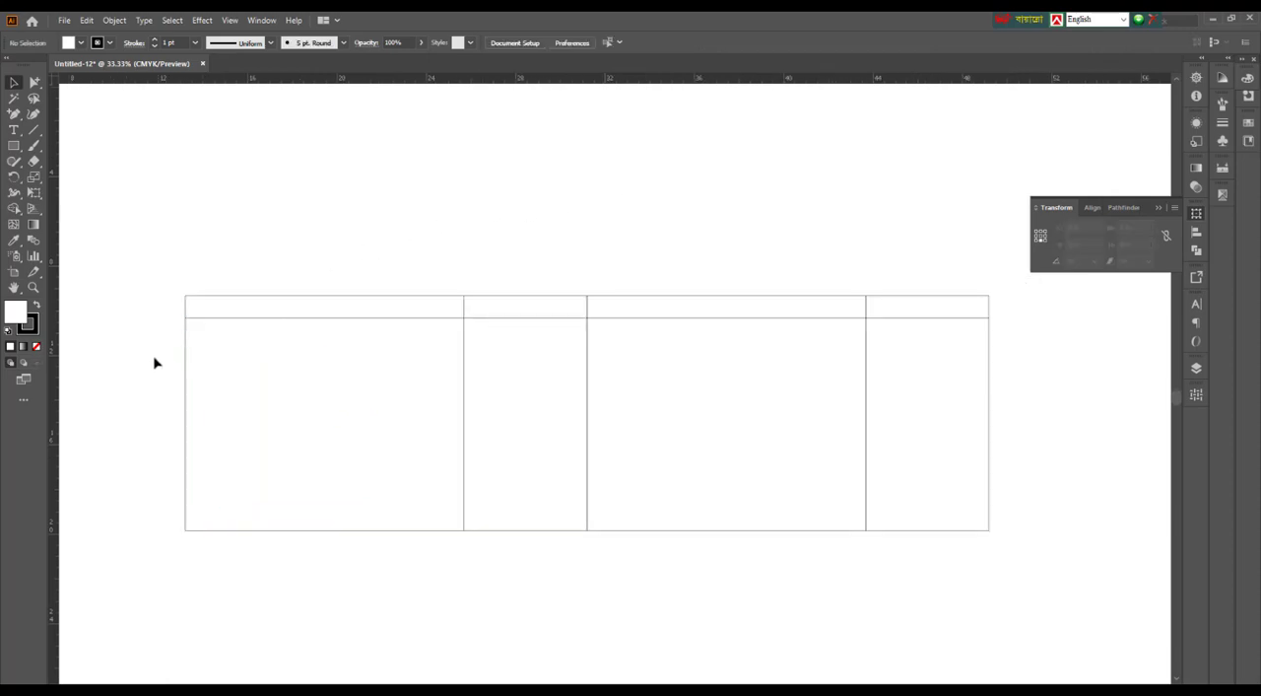
pyautogui.moveTo(154, 362); pyautogui.dragTo(242, 425)
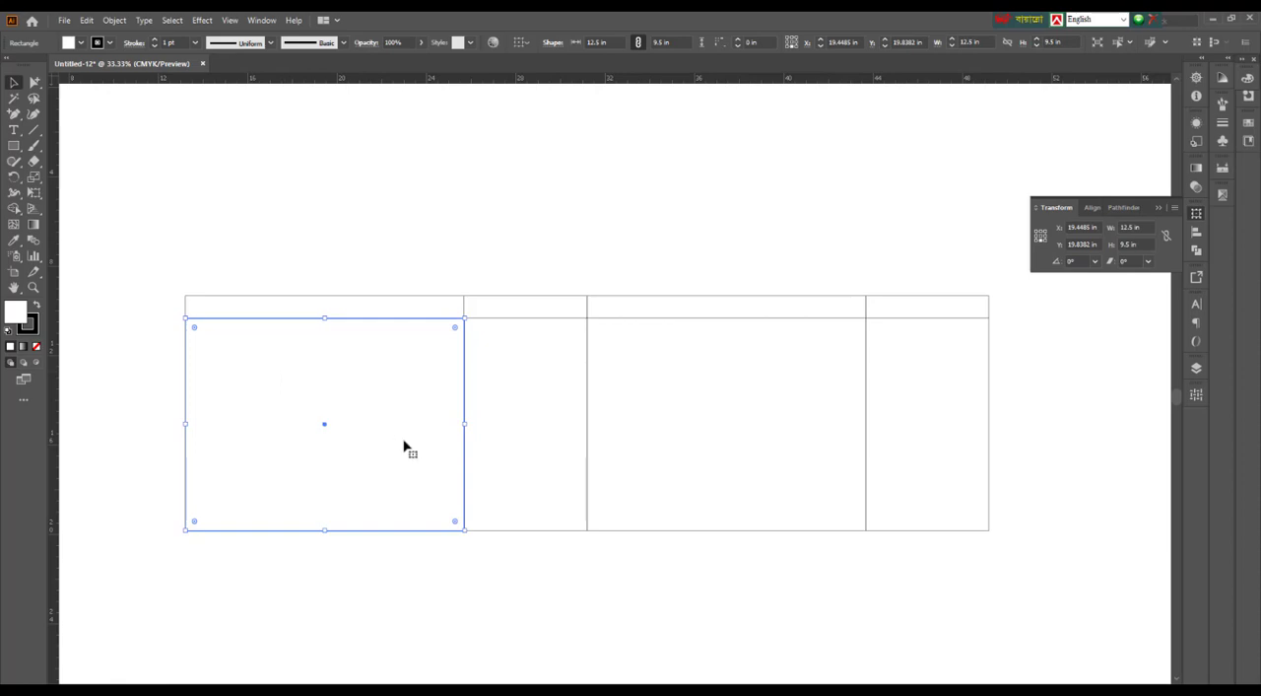
pyautogui.moveTo(495, 263); pyautogui.dragTo(633, 251)
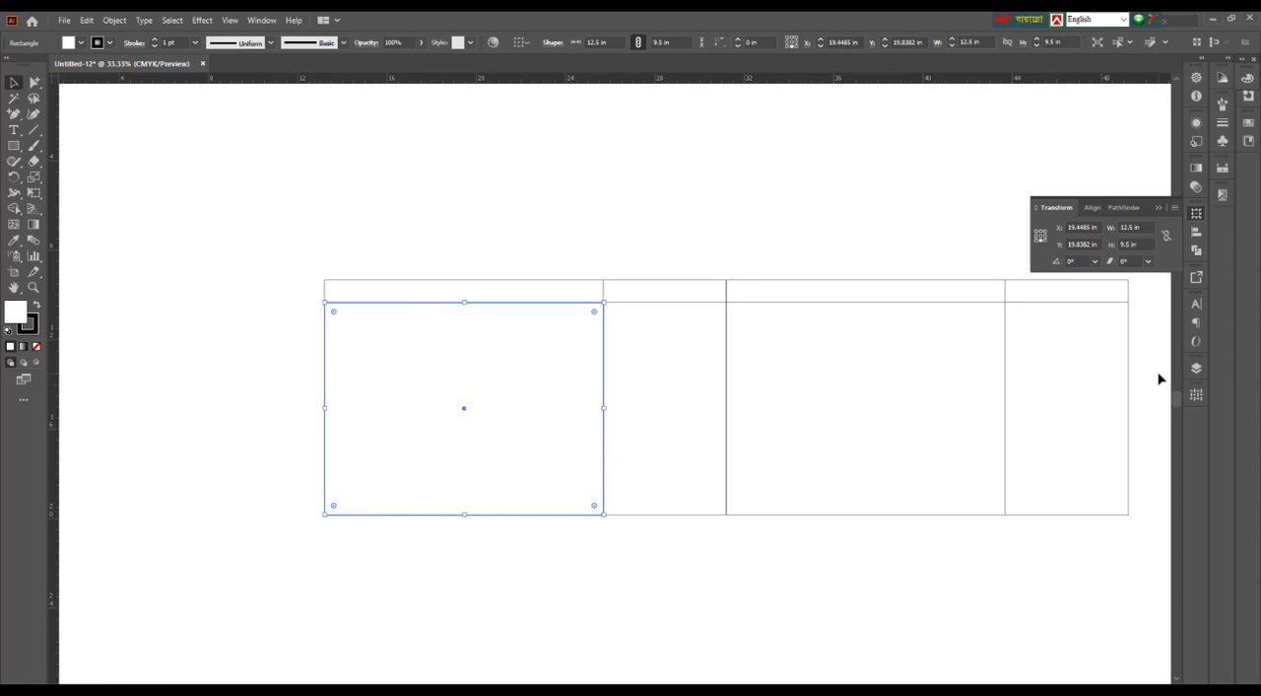
pyautogui.click(493, 252)
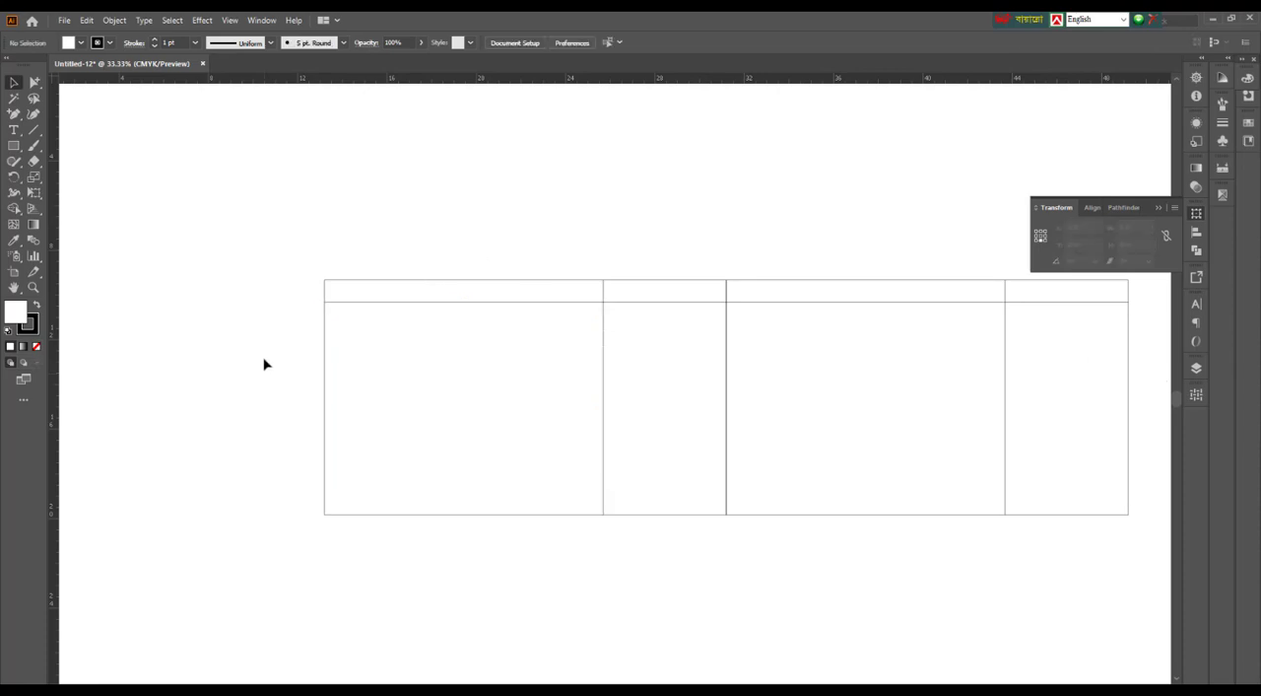
pyautogui.moveTo(263, 359); pyautogui.dragTo(400, 421)
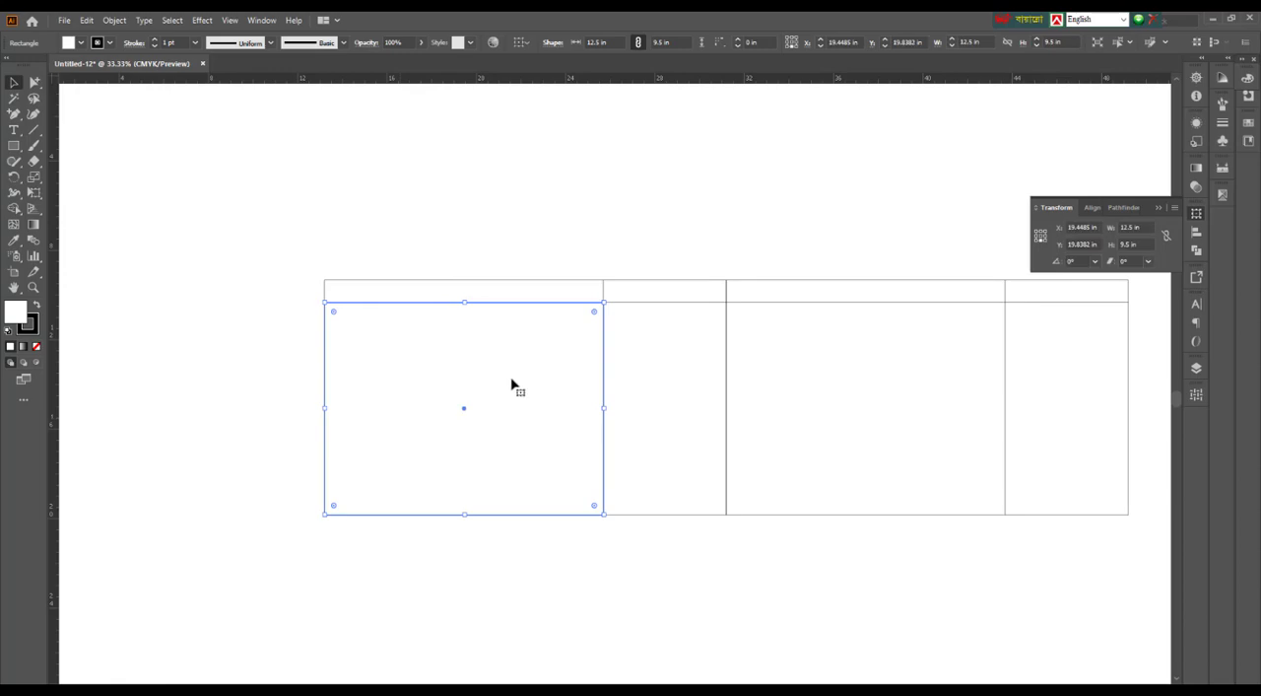
pyautogui.moveTo(667, 243); pyautogui.dragTo(645, 257)
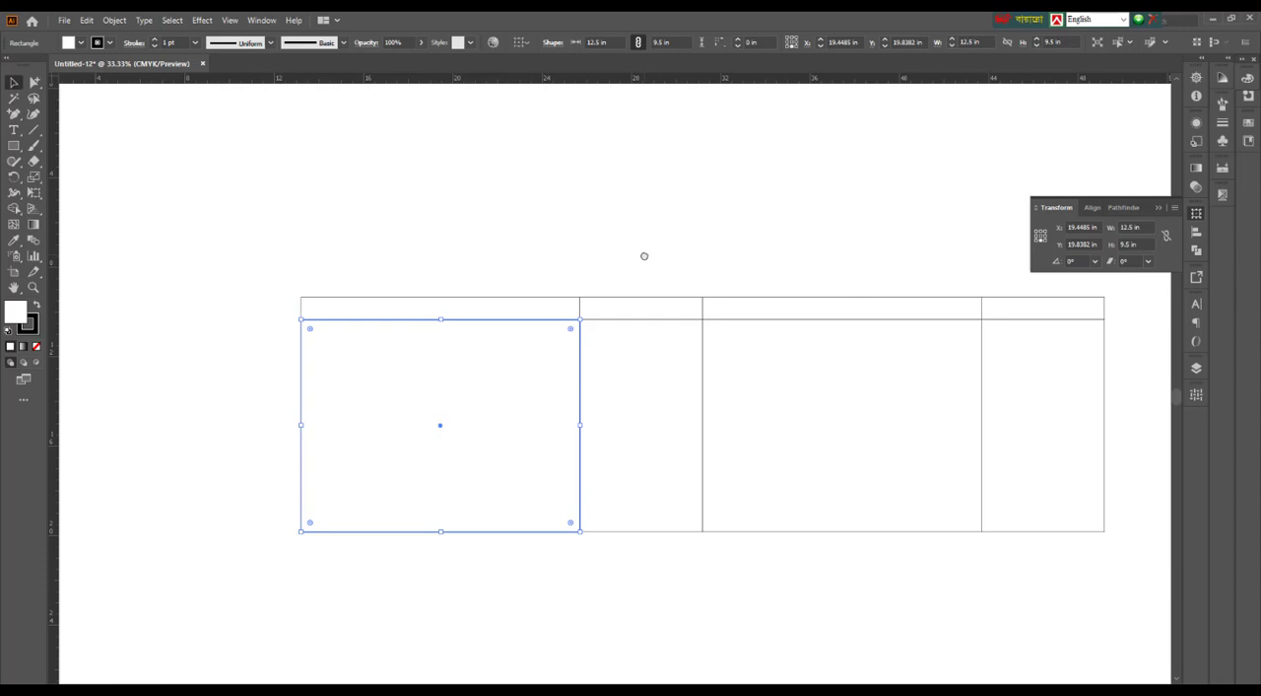
pyautogui.hscroll(-1, 569, 241)
pyautogui.click(280, 337)
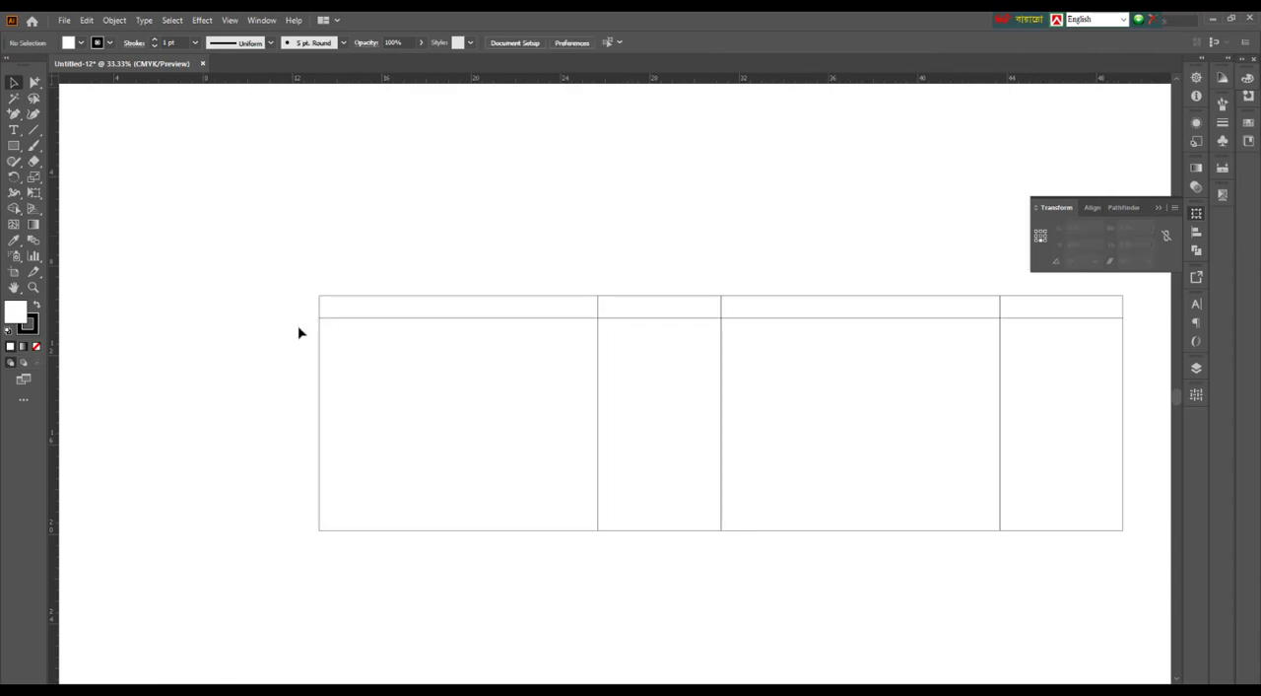
# Copy the leftmost panel and its upper strip outward past the layout's left edge, and set the copies' width to 0.5 in
pyautogui.moveTo(287, 248); pyautogui.dragTo(384, 561)
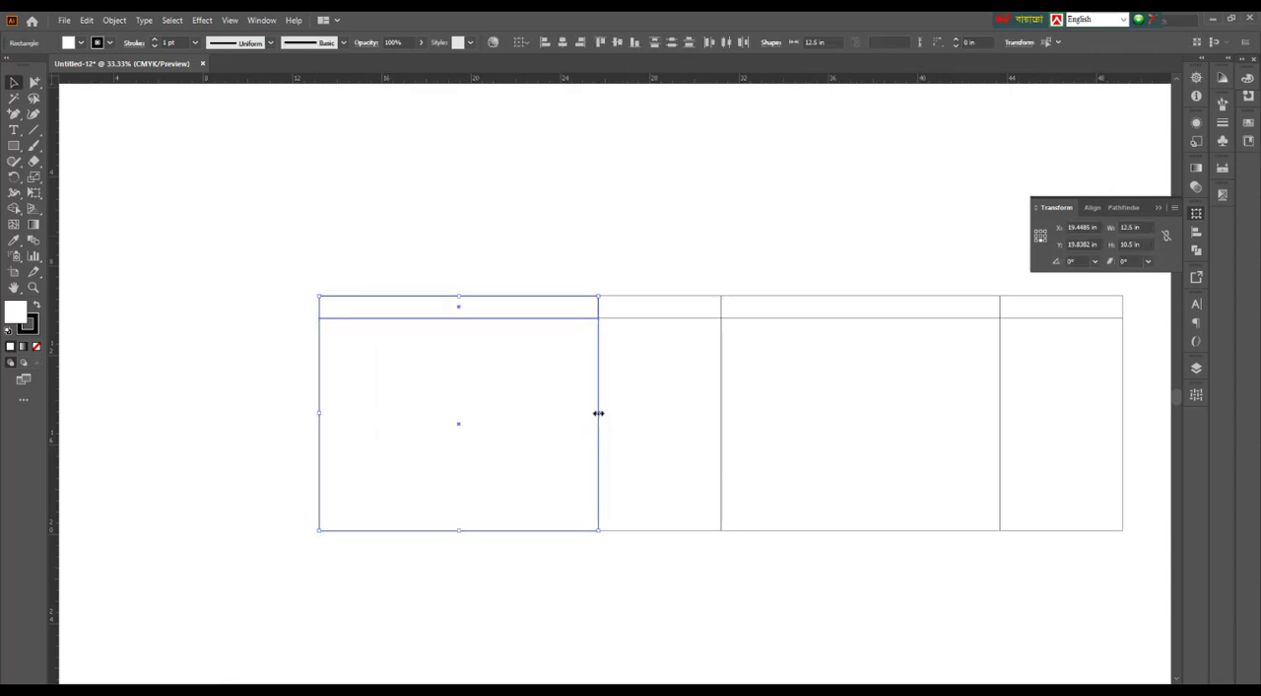
pyautogui.moveTo(597, 414); pyautogui.dragTo(233, 370)
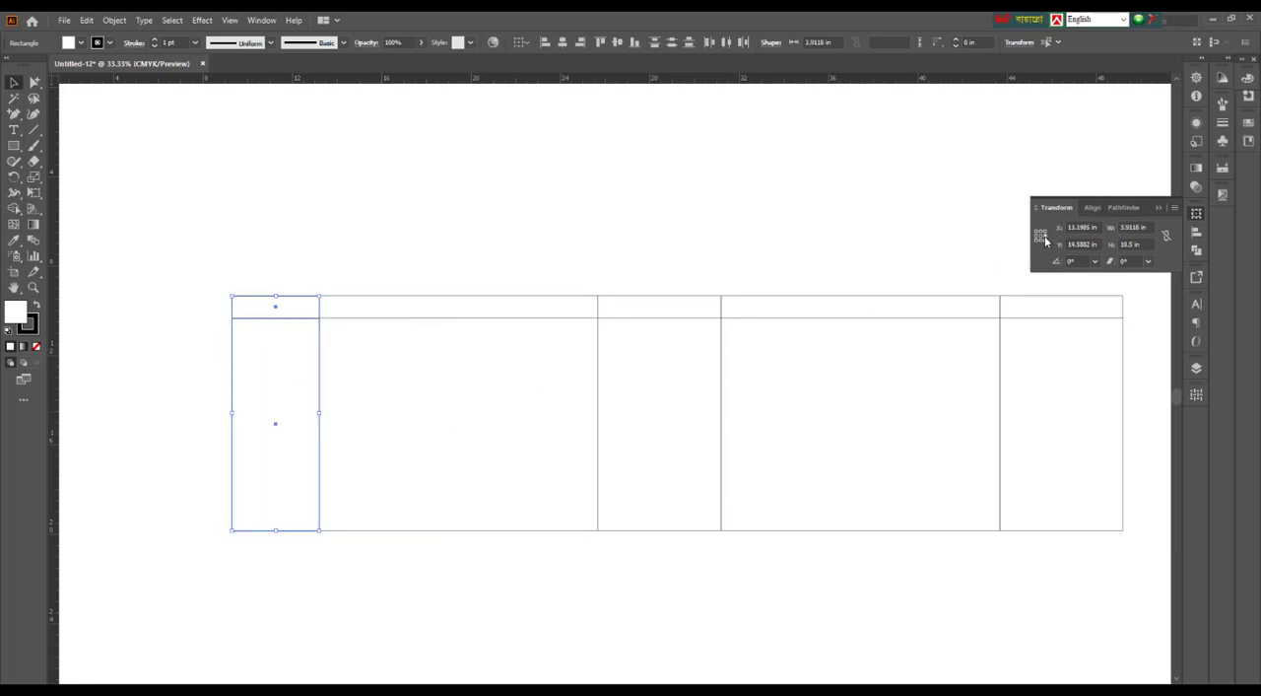
pyautogui.click(1122, 228)
pyautogui.write('1')
pyautogui.press('Return')
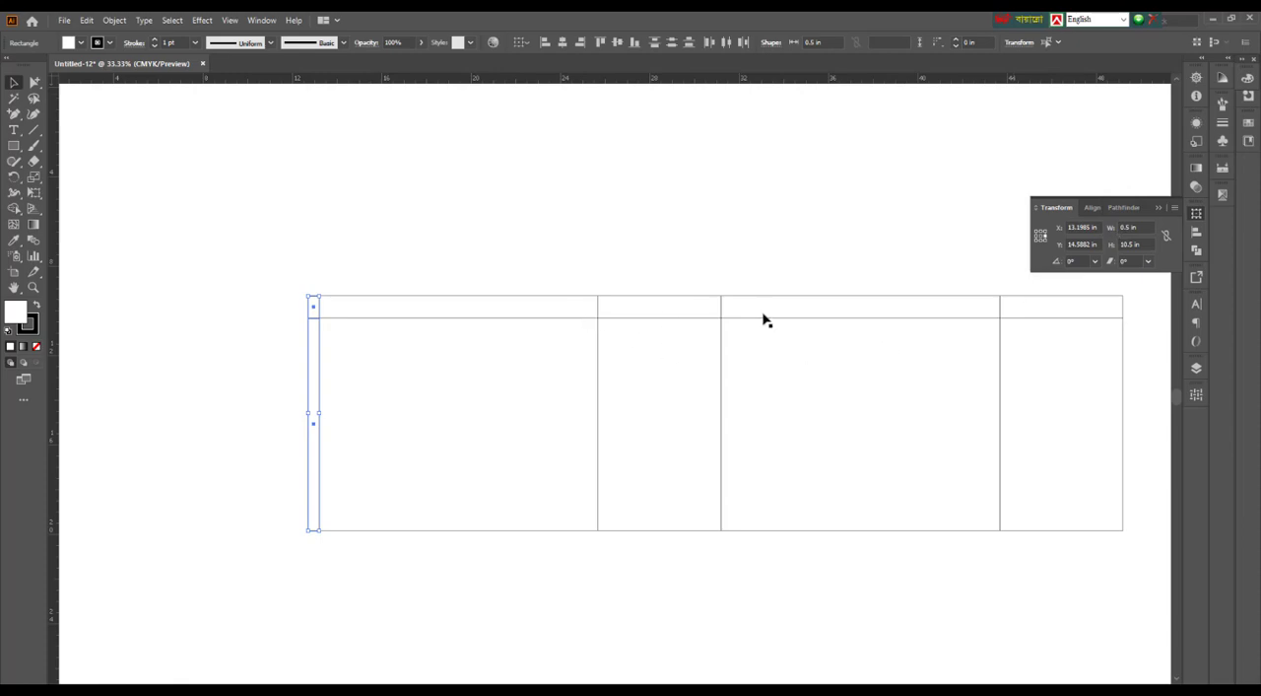
pyautogui.click(401, 260)
# Examine the first narrow side panel together with the strip above it
pyautogui.moveTo(634, 216); pyautogui.dragTo(470, 200)
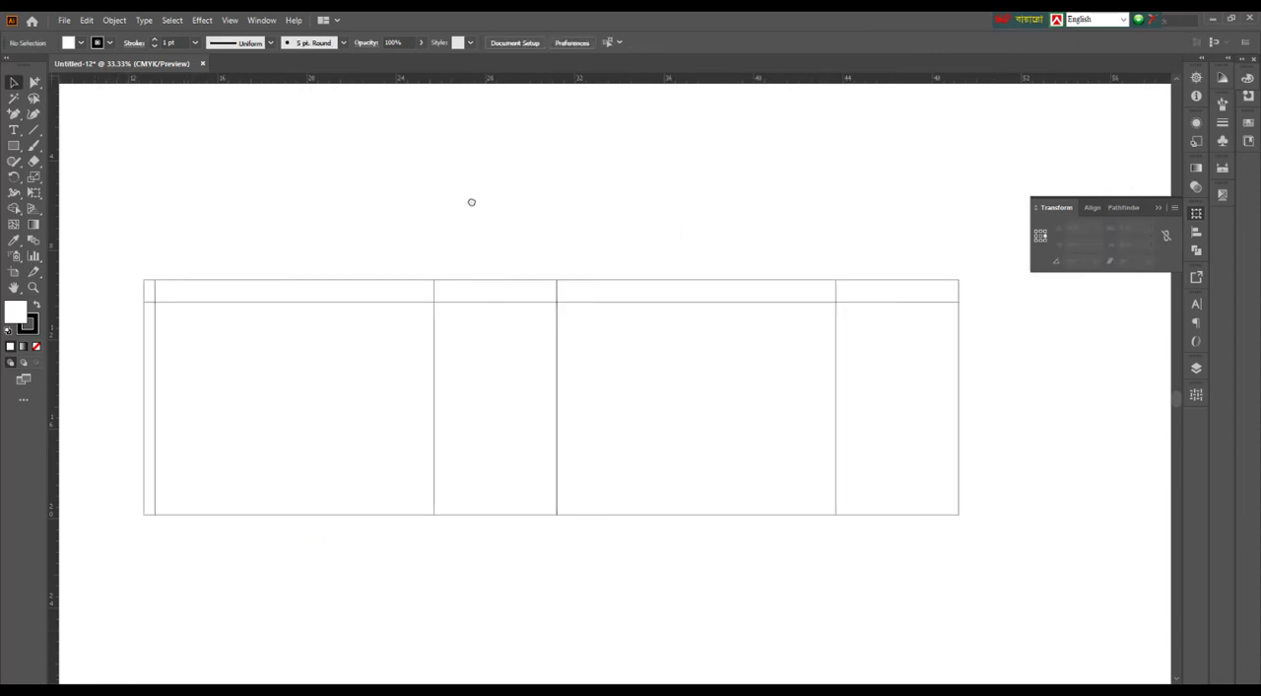
pyautogui.moveTo(579, 584); pyautogui.dragTo(608, 579)
pyautogui.scroll(-1, 608, 580)
pyautogui.moveTo(473, 546); pyautogui.dragTo(493, 546)
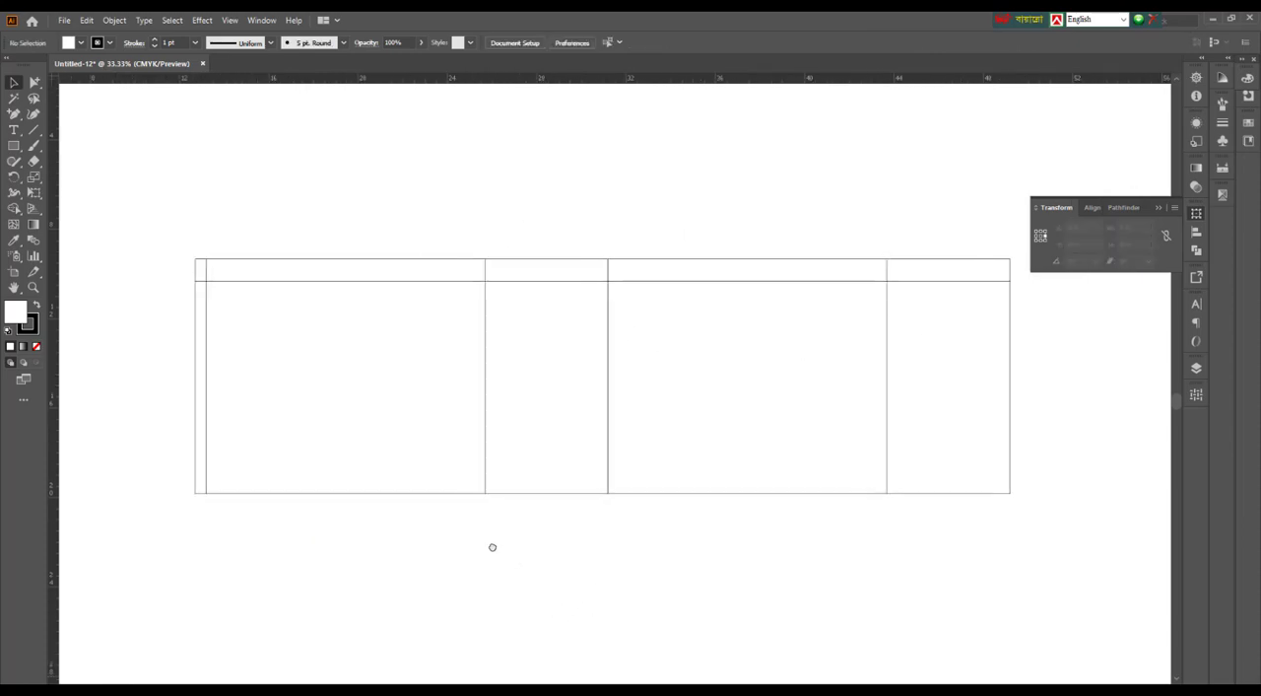
pyautogui.scroll(-1, 493, 546)
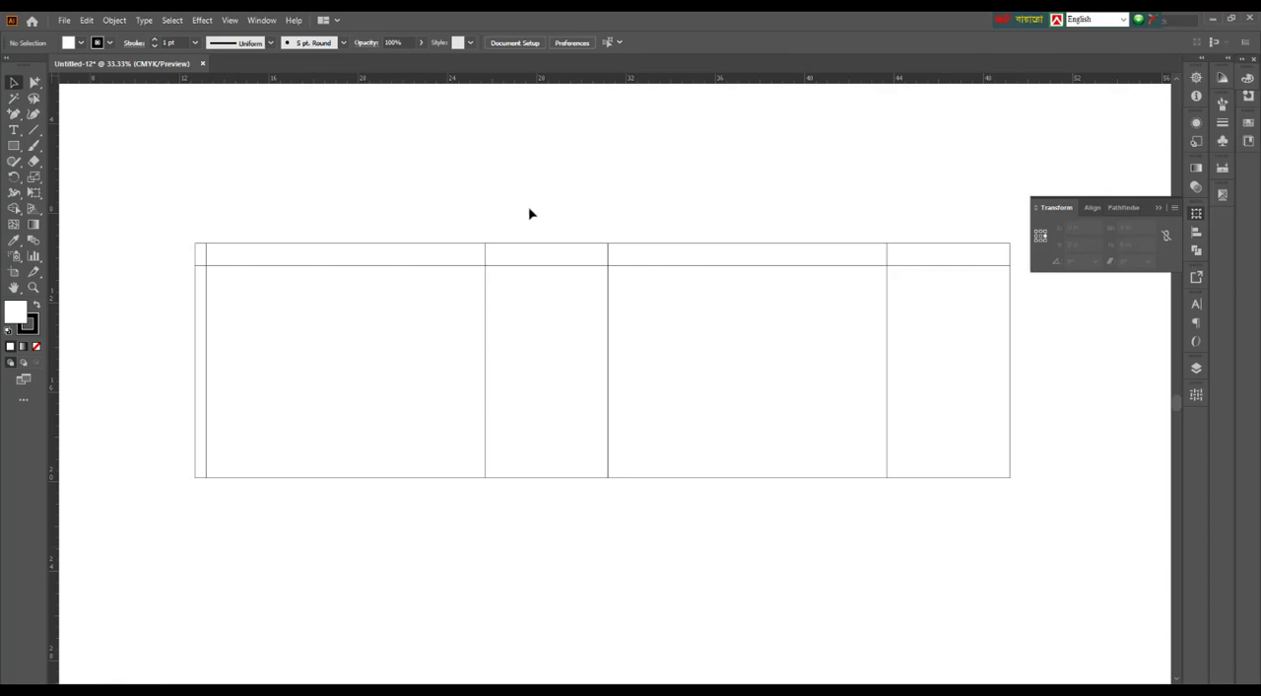
pyautogui.moveTo(530, 207); pyautogui.dragTo(572, 309)
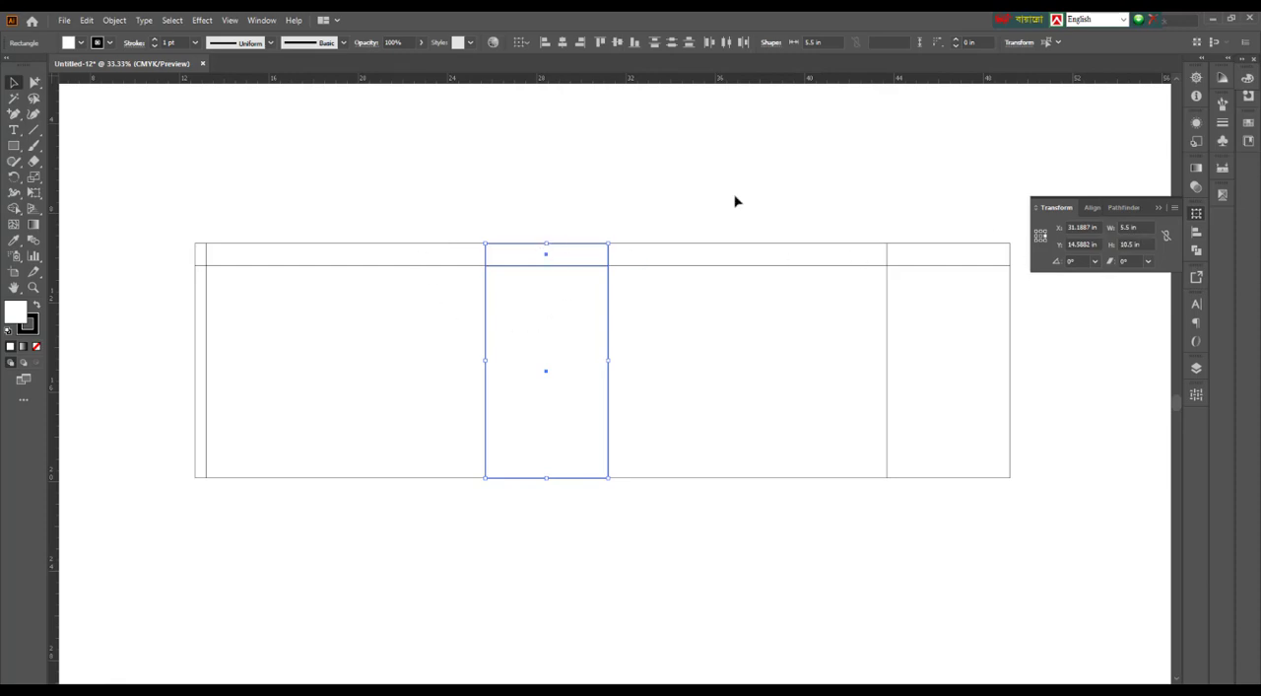
pyautogui.click(555, 192)
pyautogui.moveTo(543, 195); pyautogui.dragTo(563, 313)
pyautogui.click(553, 568)
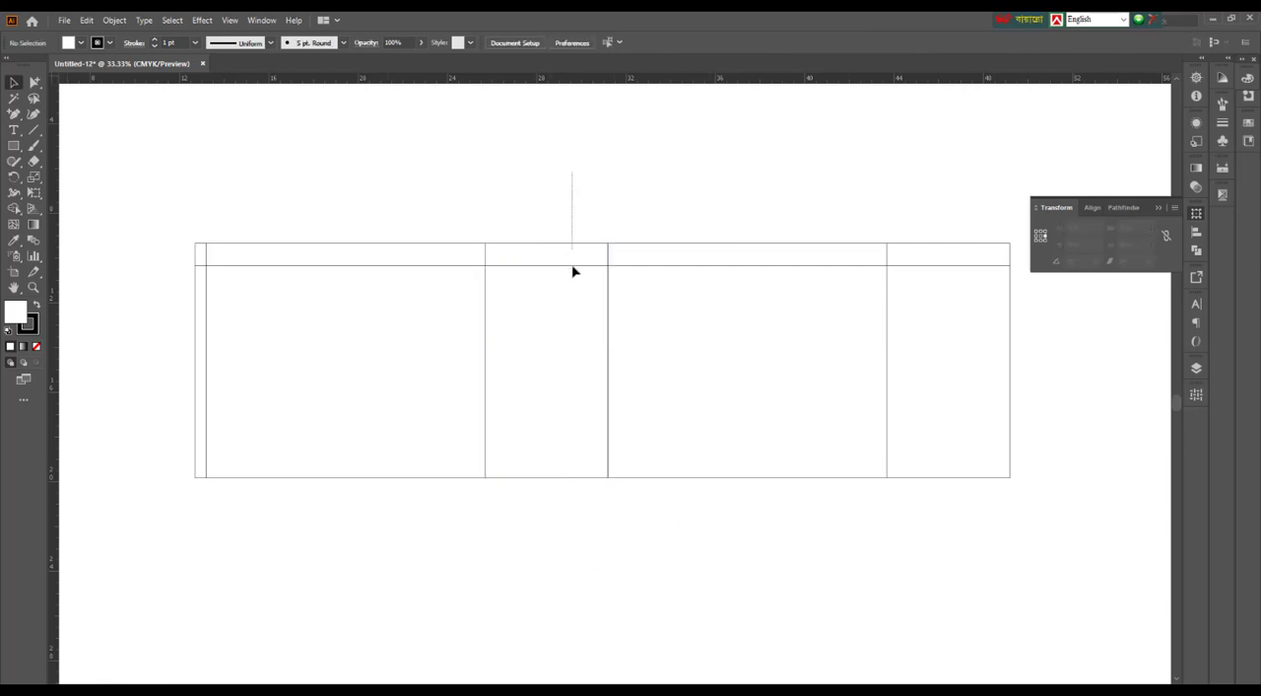
pyautogui.click(567, 285)
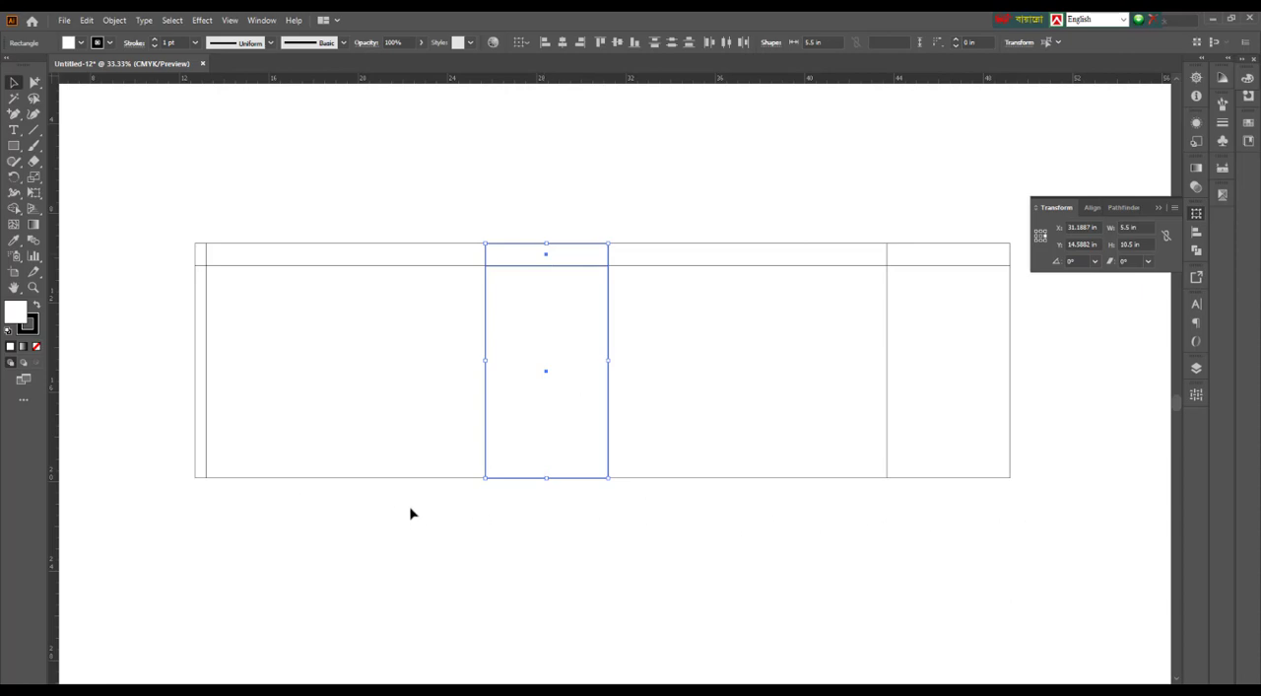
pyautogui.scroll(-1, 603, 512)
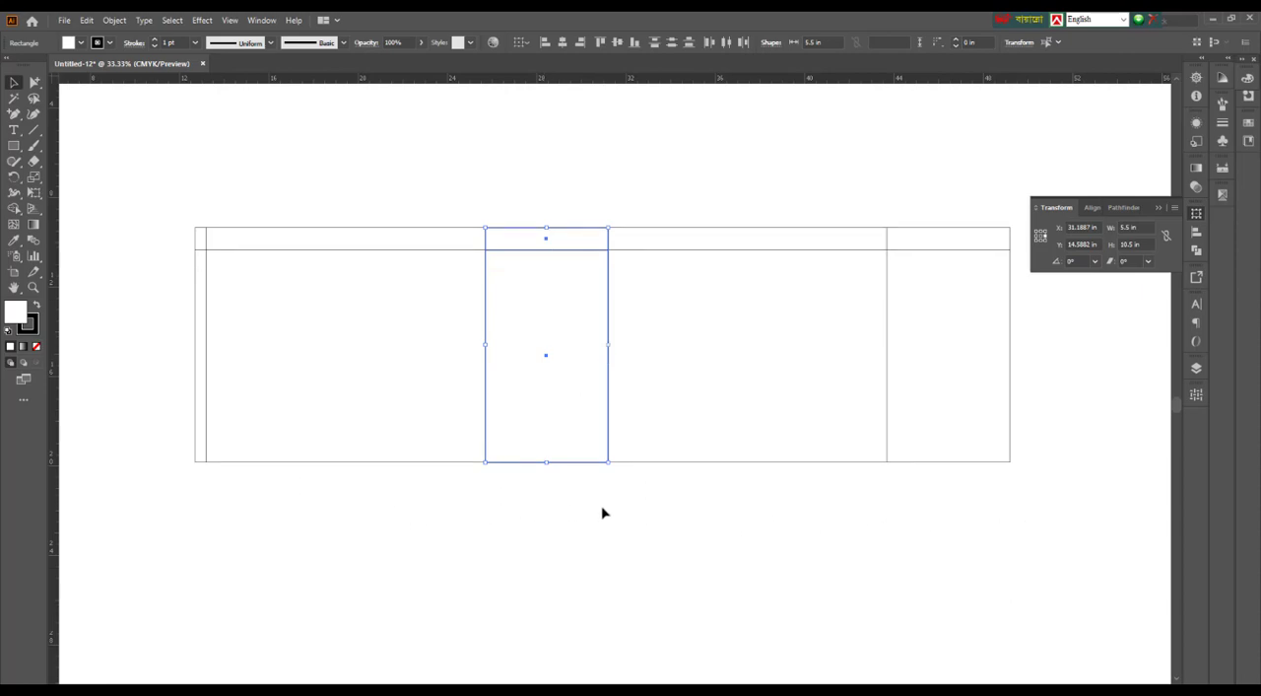
pyautogui.click(577, 499)
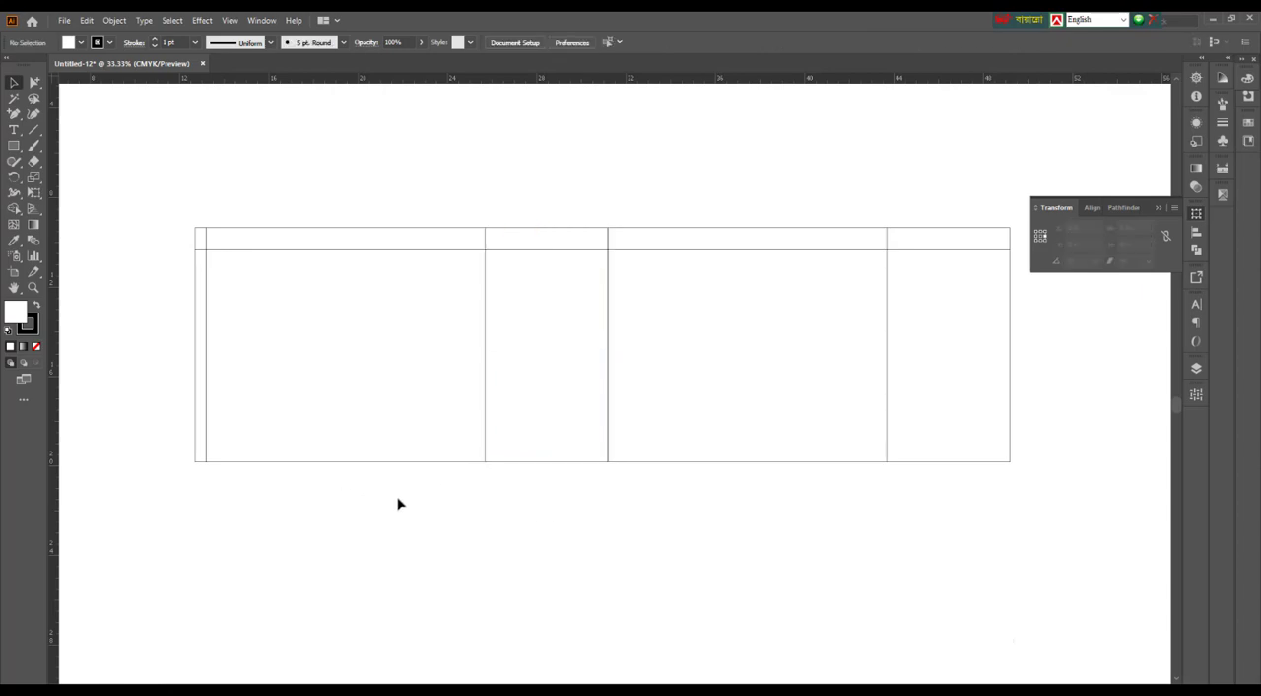
pyautogui.moveTo(336, 477); pyautogui.dragTo(993, 412)
pyautogui.click(335, 516)
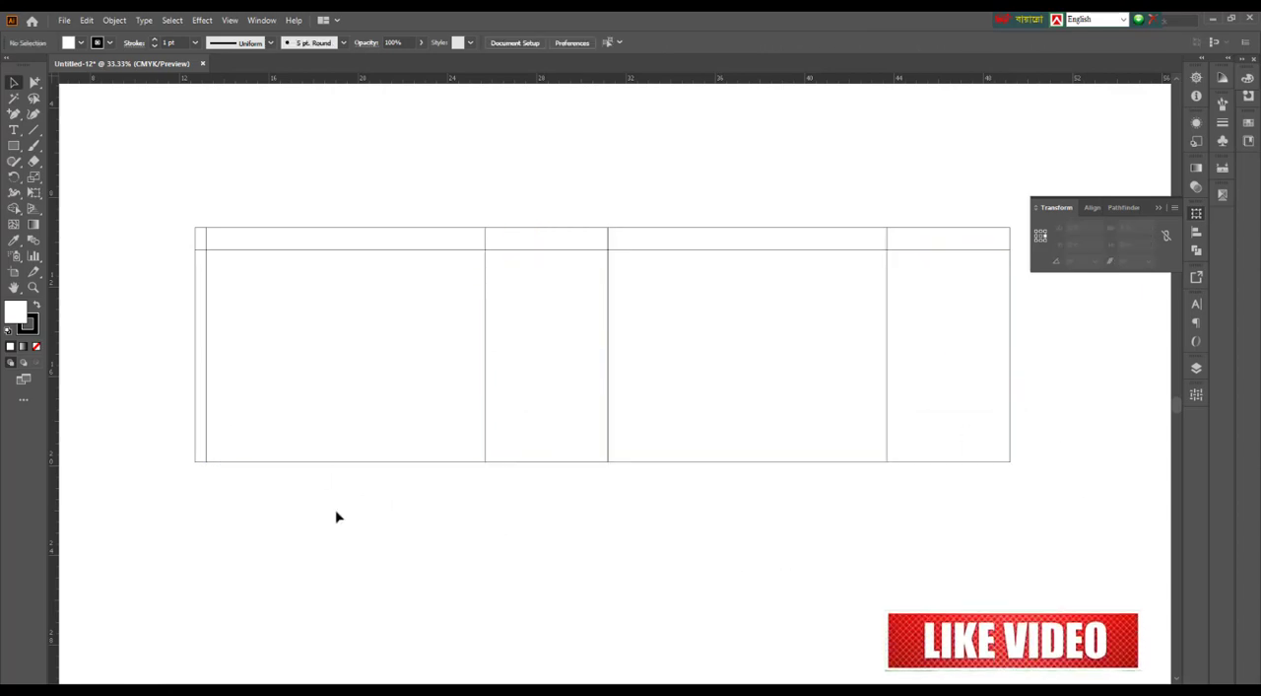
# Copy the row of five main panels below its lower edge and set the copies' height to 5.5 in, anchored at the upper edge
pyautogui.moveTo(148, 396); pyautogui.dragTo(1106, 570)
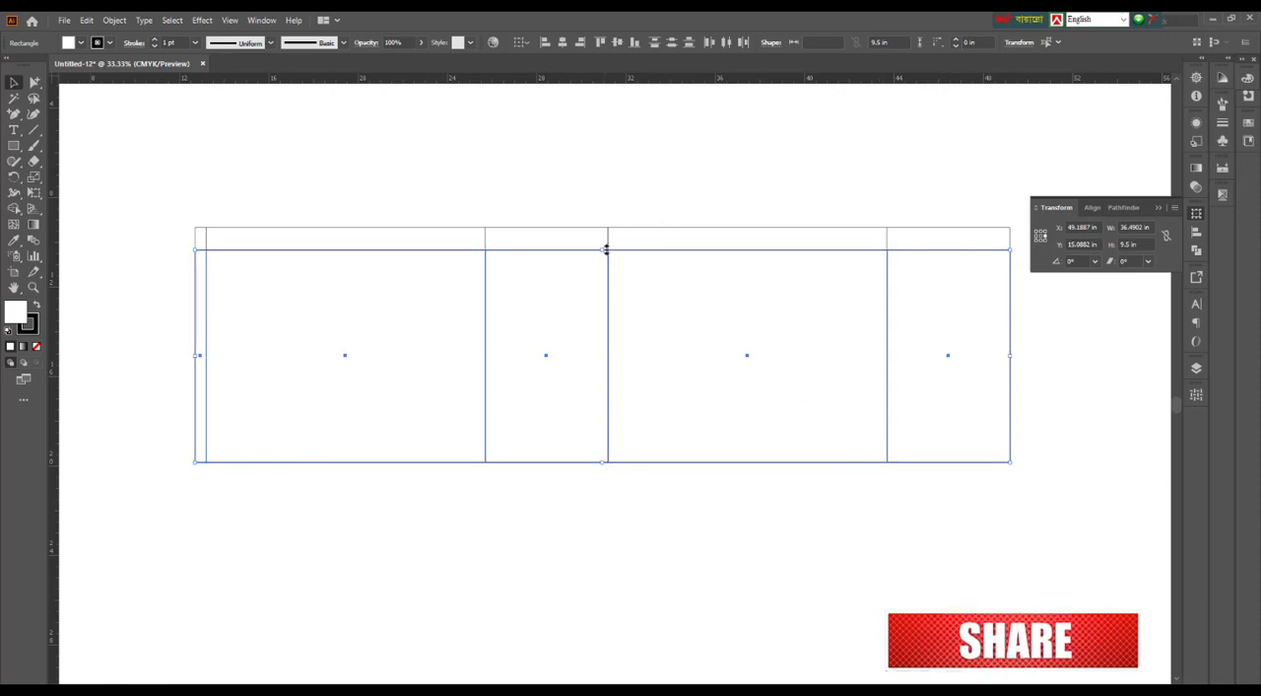
pyautogui.moveTo(605, 249); pyautogui.dragTo(663, 528)
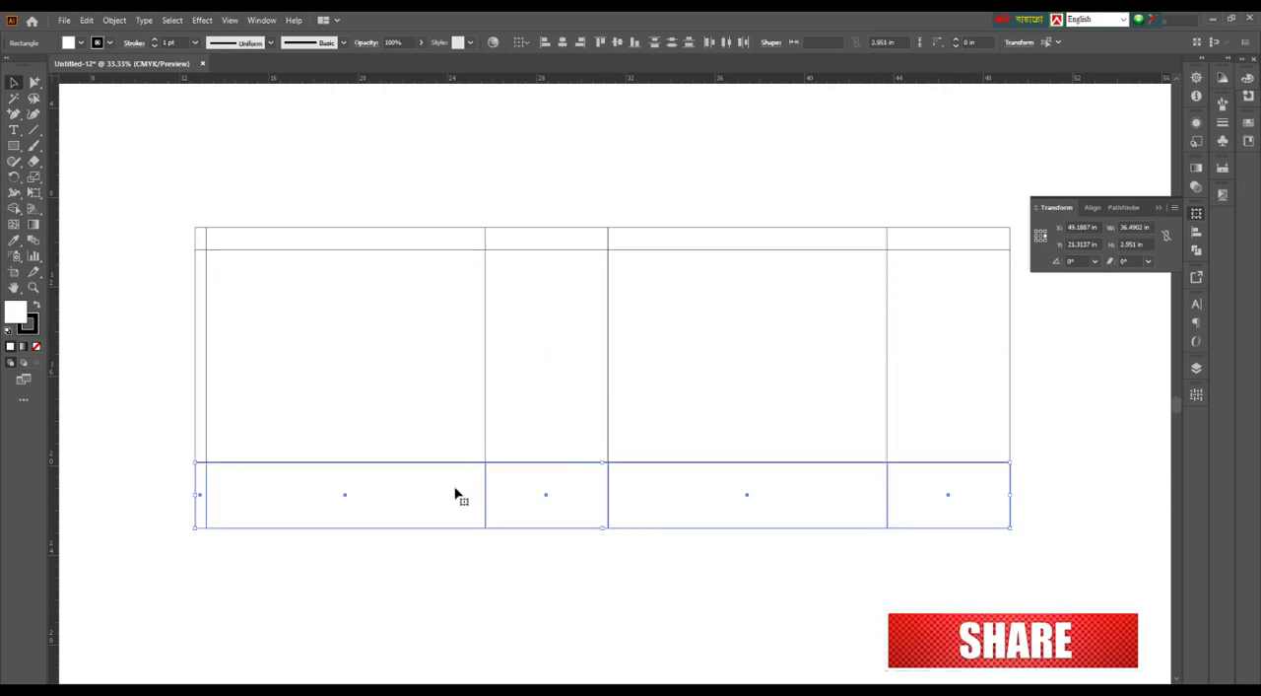
pyautogui.click(1040, 232)
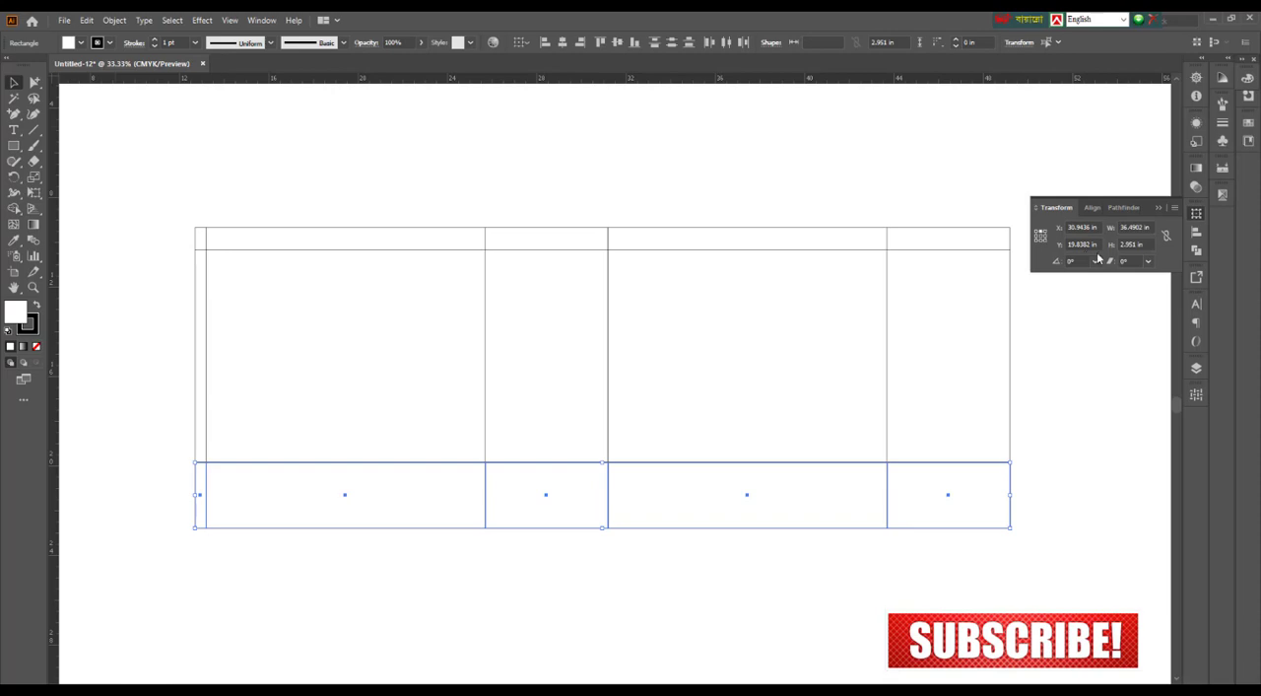
pyautogui.click(1114, 247)
pyautogui.write('5')
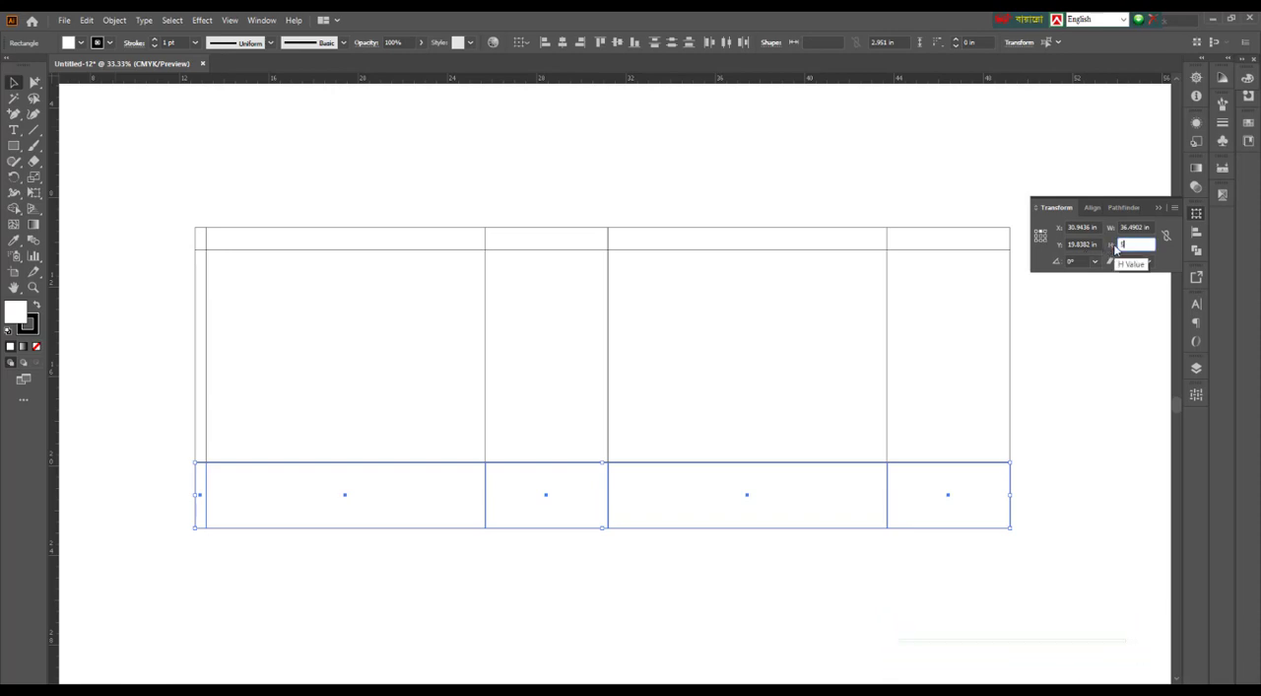
pyautogui.press('Return')
pyautogui.scroll(-1, 844, 405)
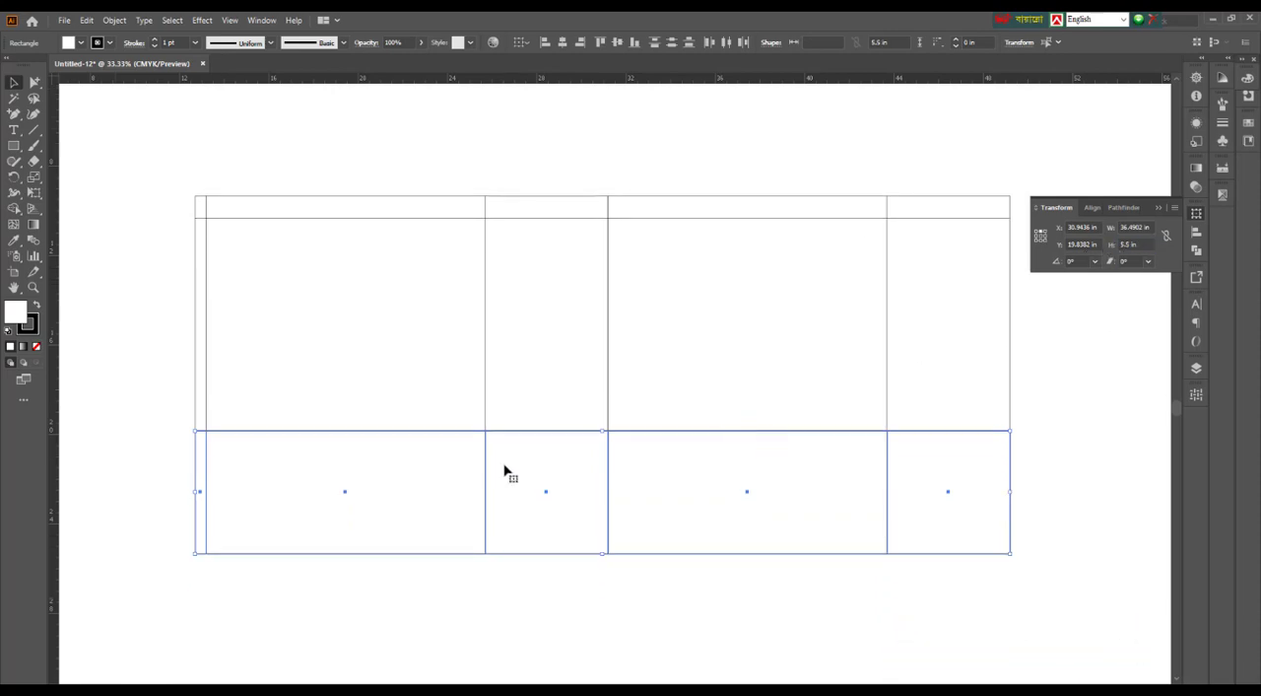
pyautogui.scroll(-1, 918, 495)
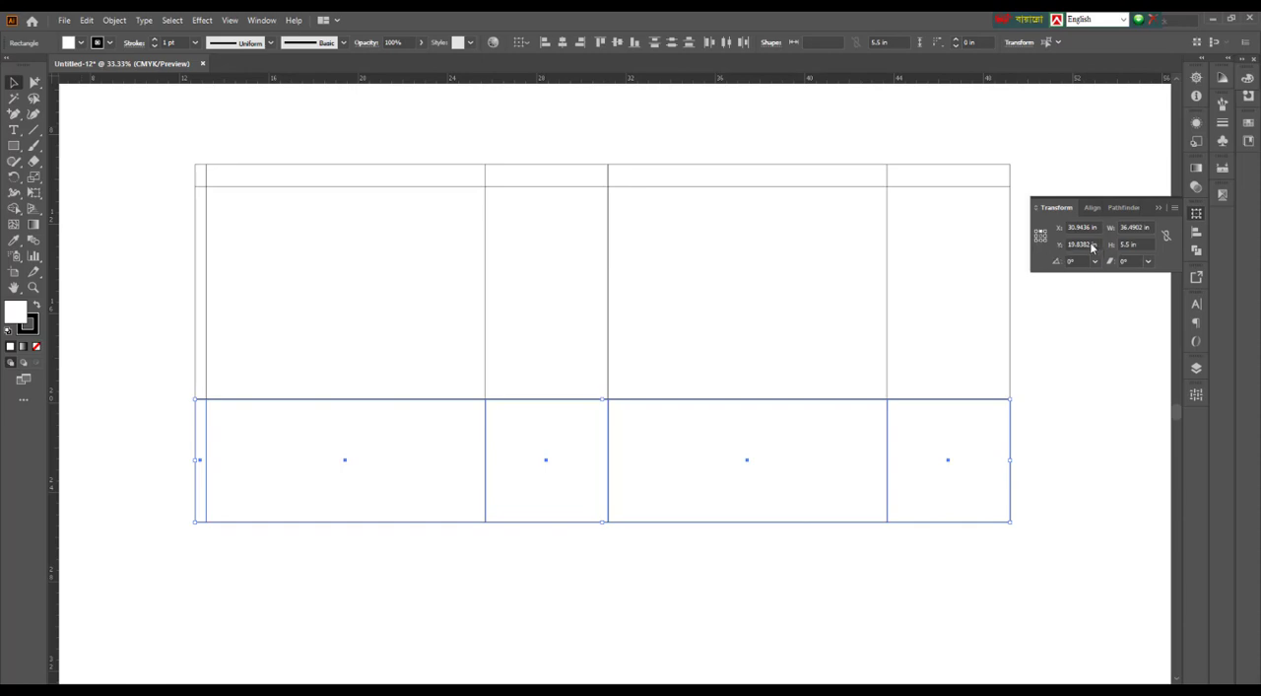
# Divide the bottom row's 5.5 in height by 3 and double the result to make the row 3.6666 in high
pyautogui.click(1140, 243)
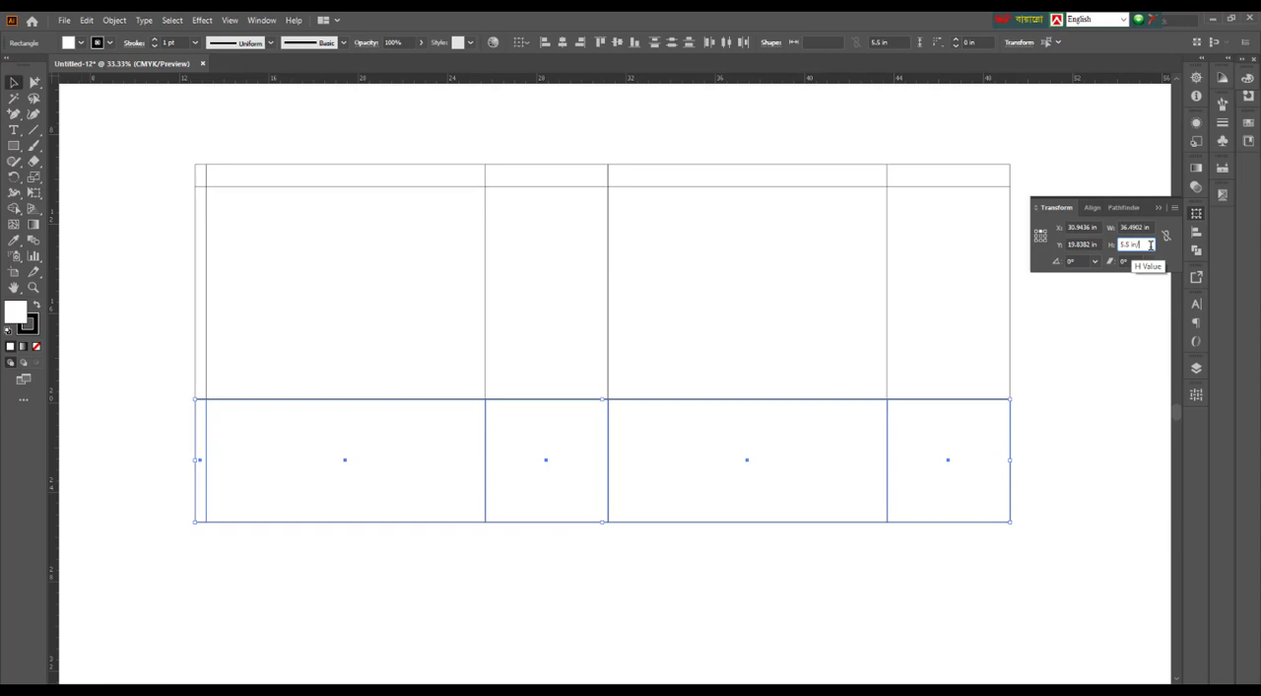
pyautogui.write('/3')
pyautogui.press('Return')
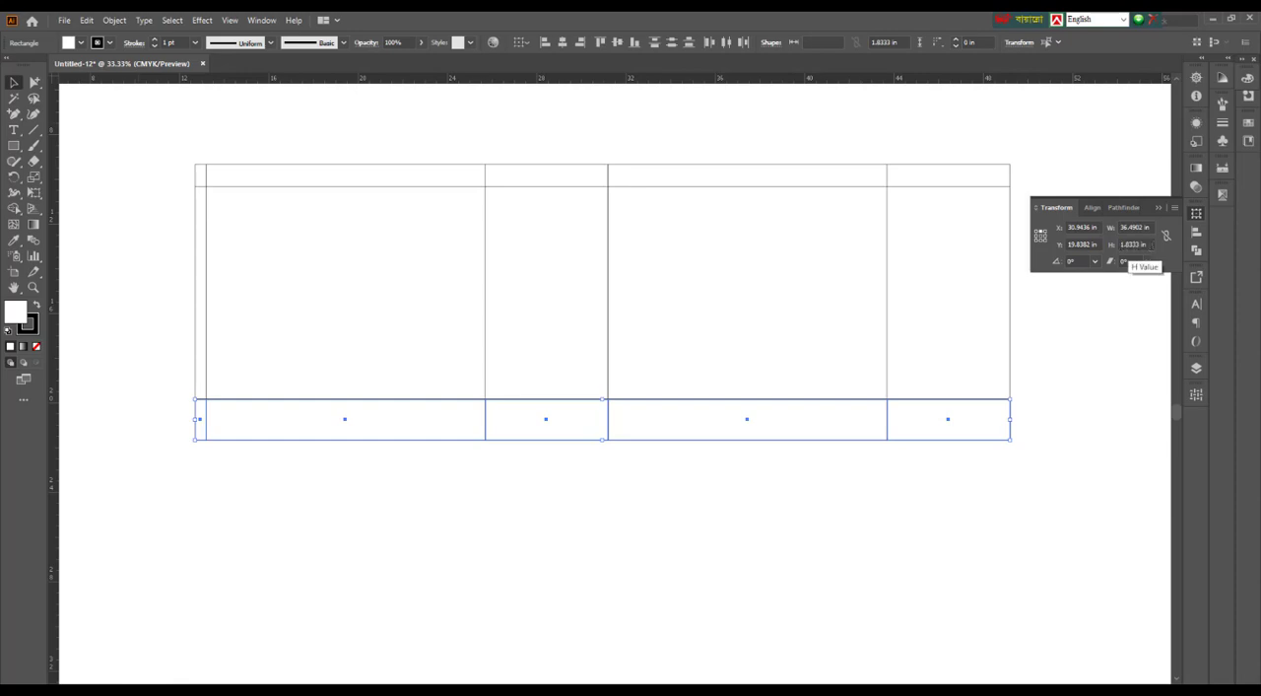
pyautogui.click(1150, 244)
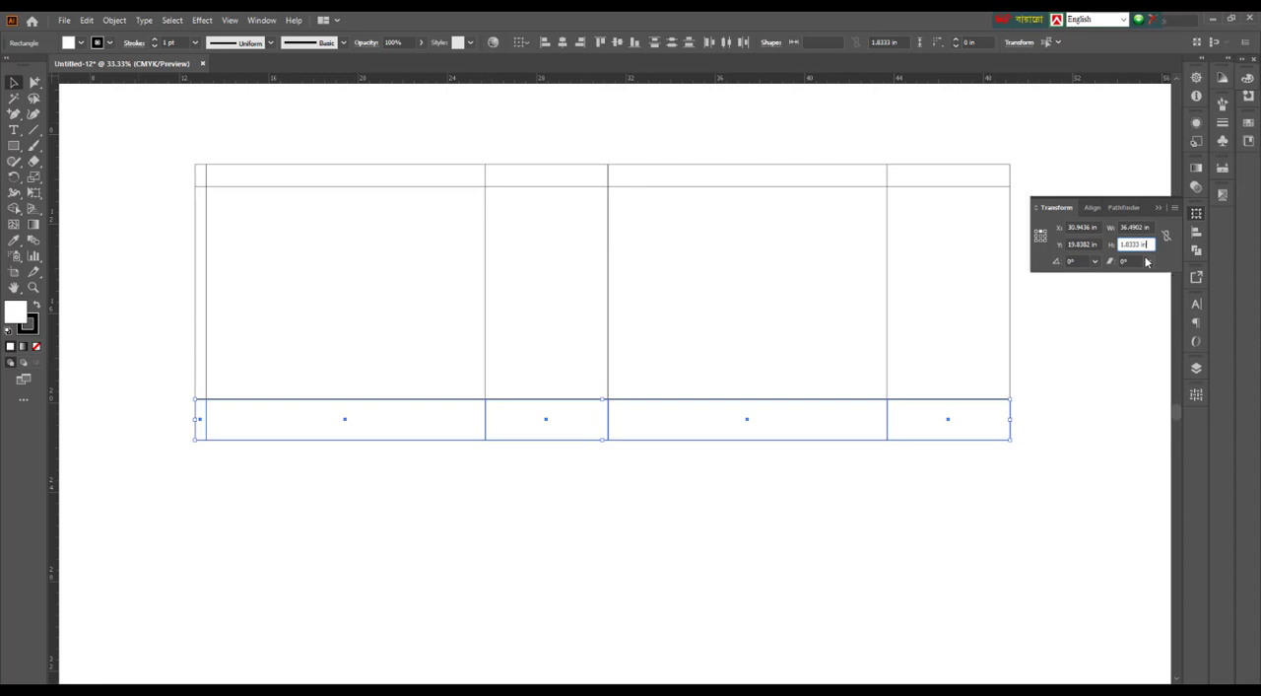
pyautogui.press('Return')
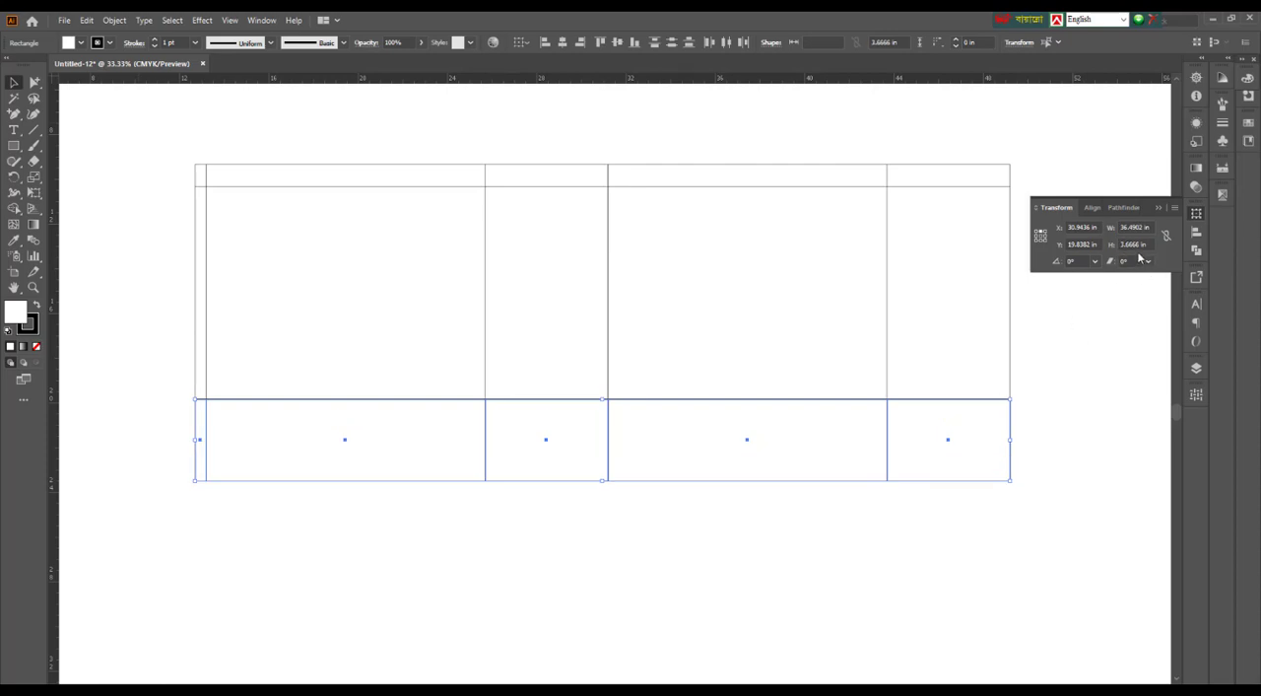
pyautogui.click(569, 505)
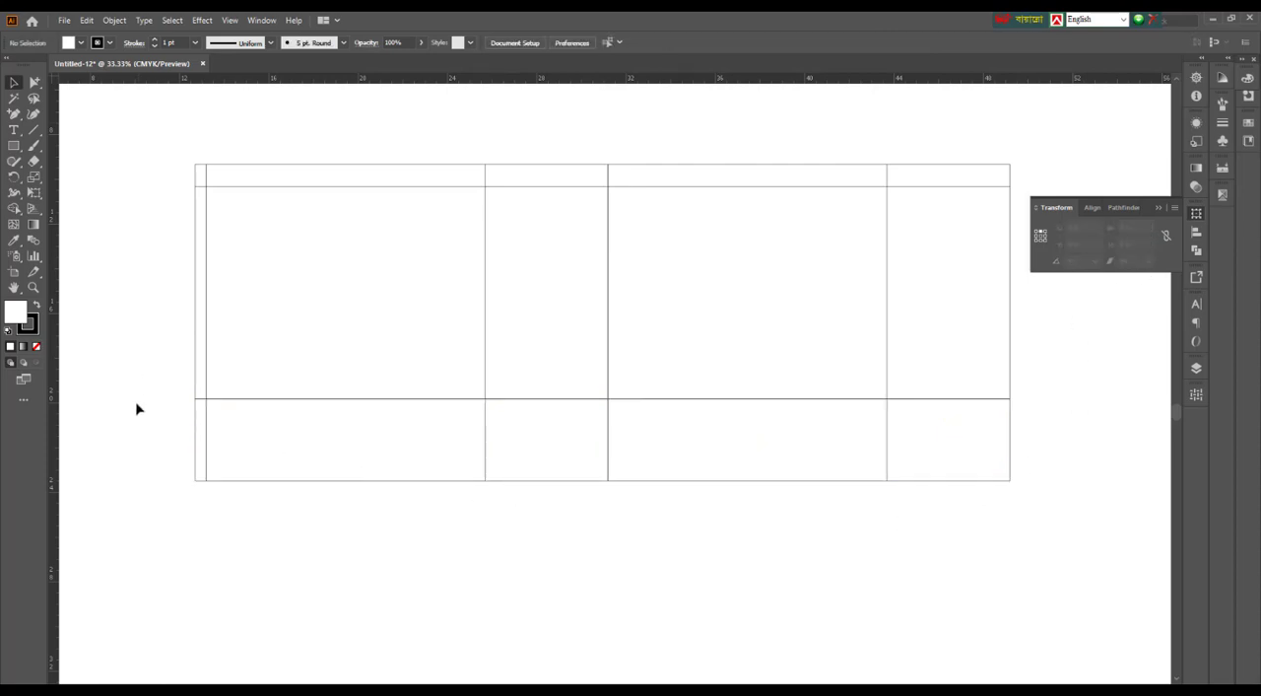
# Examine the new bottom row, and the inner narrow side panel together with the strip above it
pyautogui.moveTo(144, 408); pyautogui.dragTo(1081, 566)
pyautogui.scroll(-1, 943, 562)
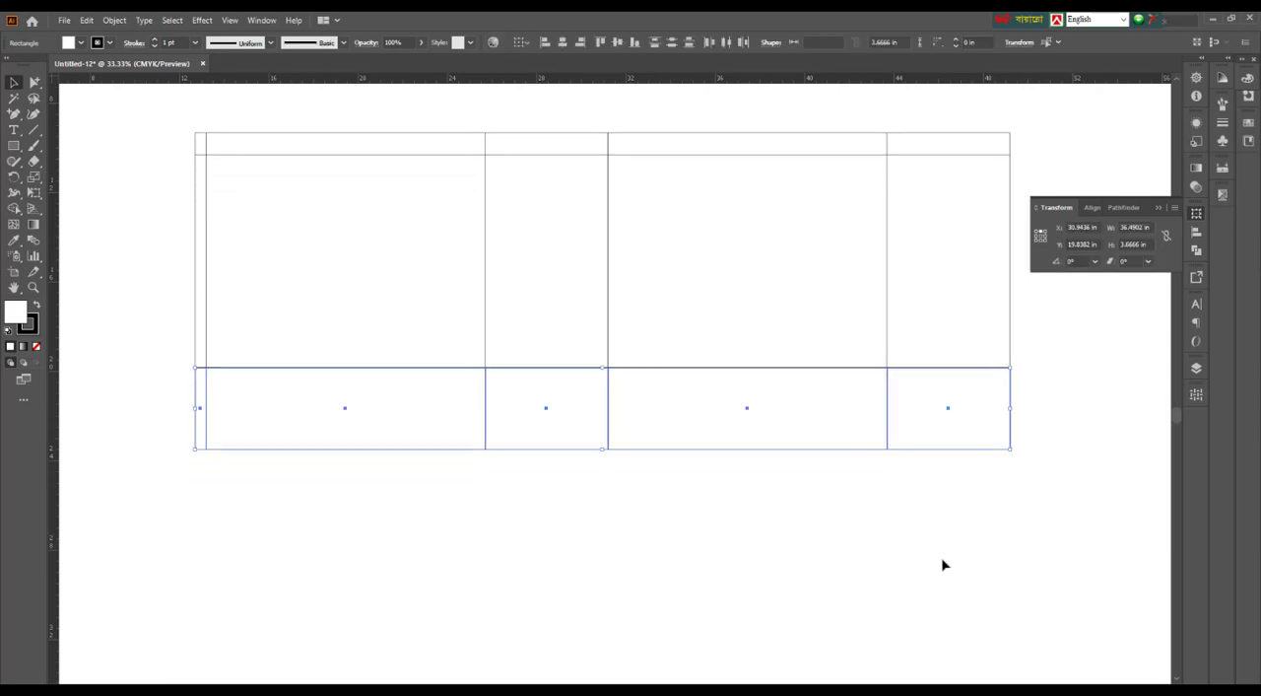
pyautogui.click(709, 569)
pyautogui.scroll(1, 710, 559)
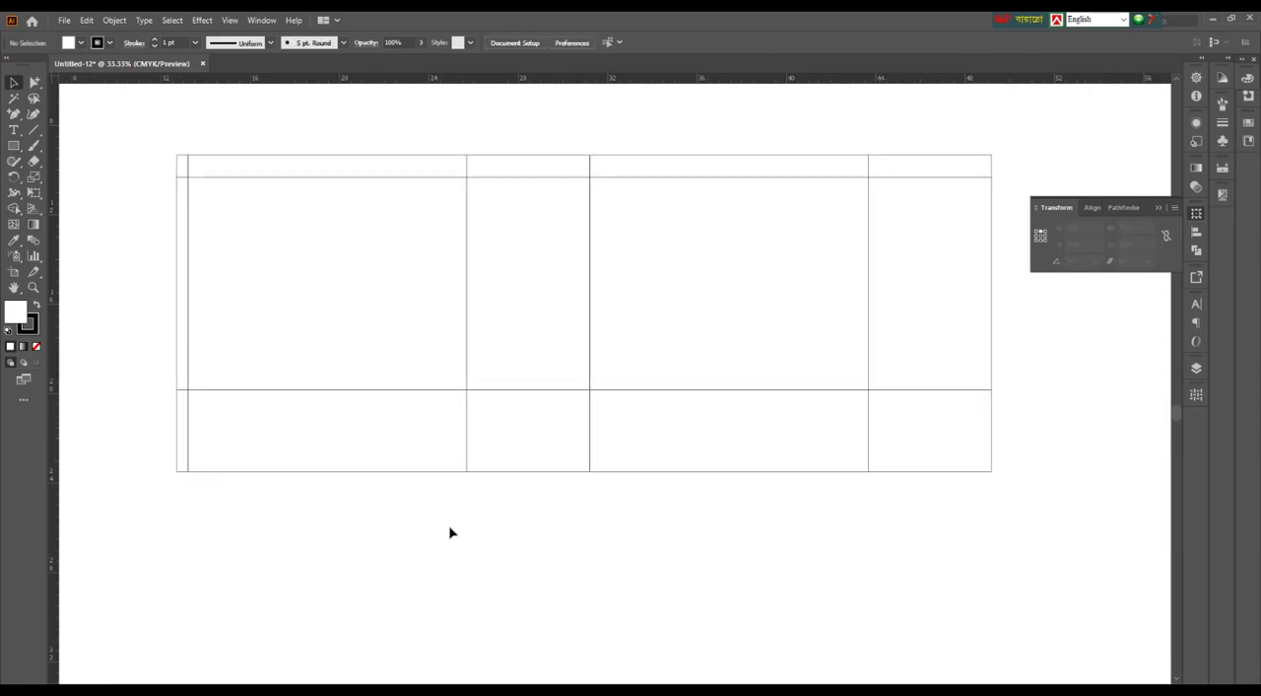
pyautogui.scroll(1, 487, 527)
pyautogui.moveTo(513, 162); pyautogui.dragTo(541, 242)
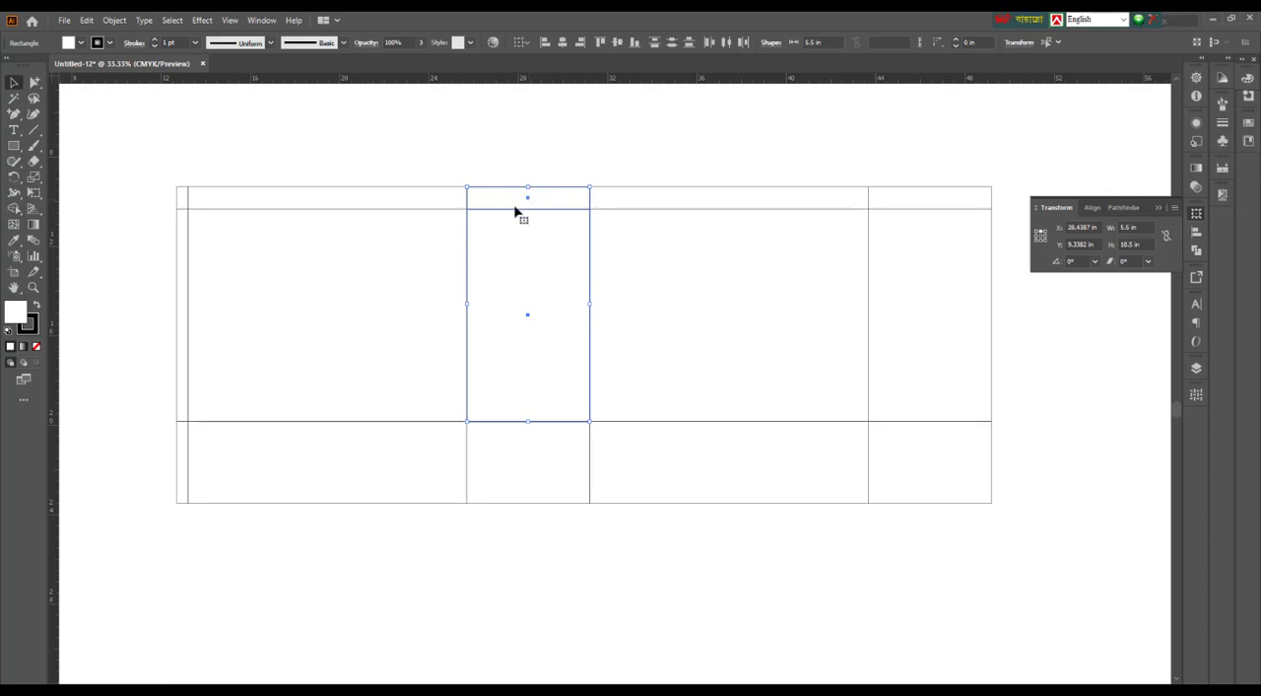
pyautogui.scroll(1, 503, 199)
pyautogui.scroll(1, 512, 241)
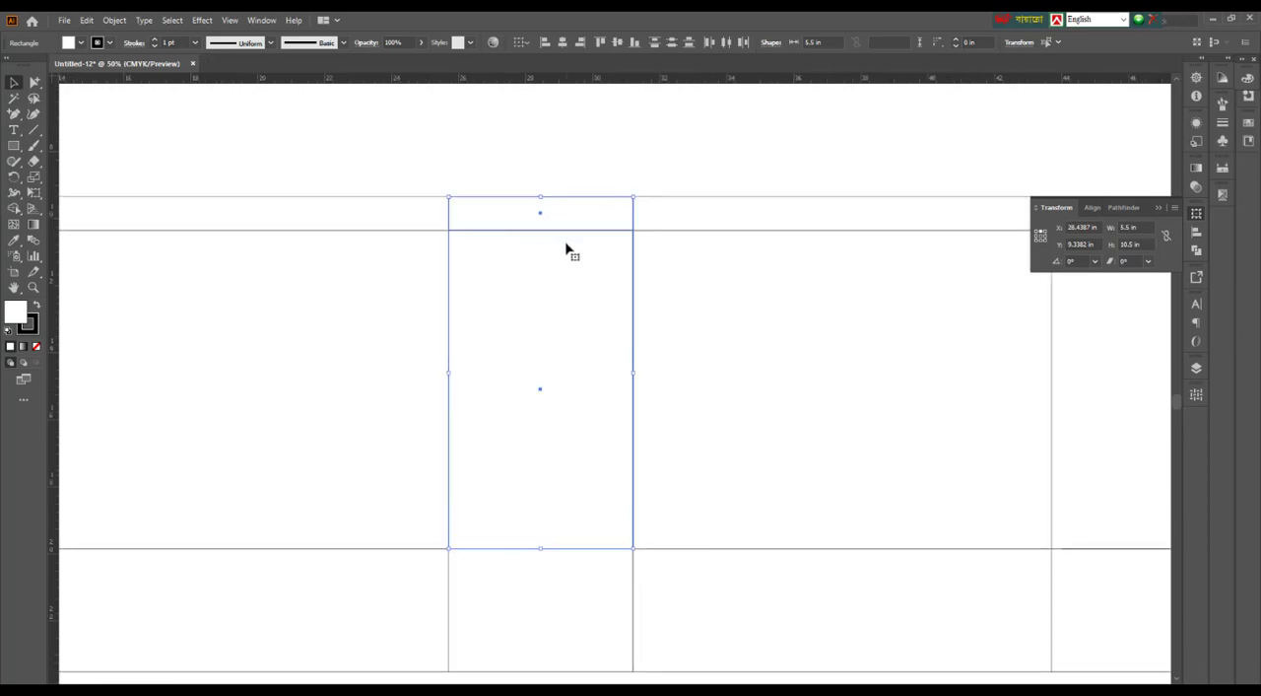
pyautogui.scroll(-1, 566, 247)
pyautogui.moveTo(523, 184); pyautogui.dragTo(572, 270)
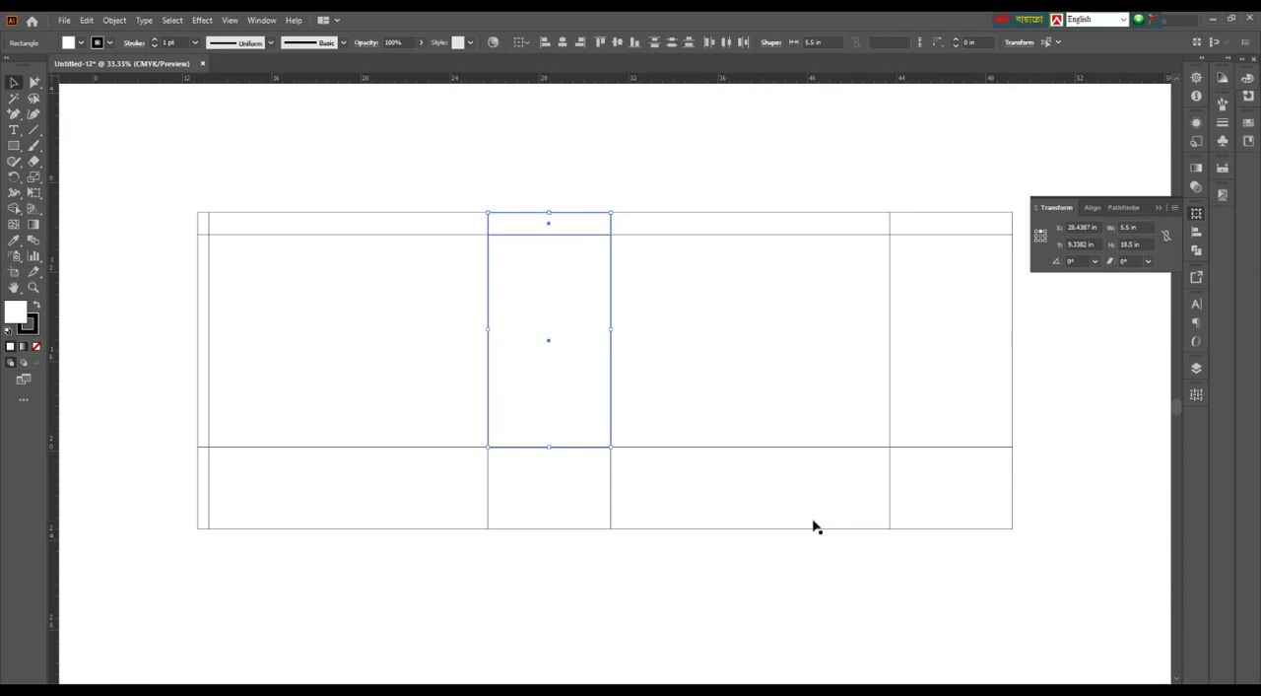
pyautogui.click(519, 204)
pyautogui.scroll(2, 520, 202)
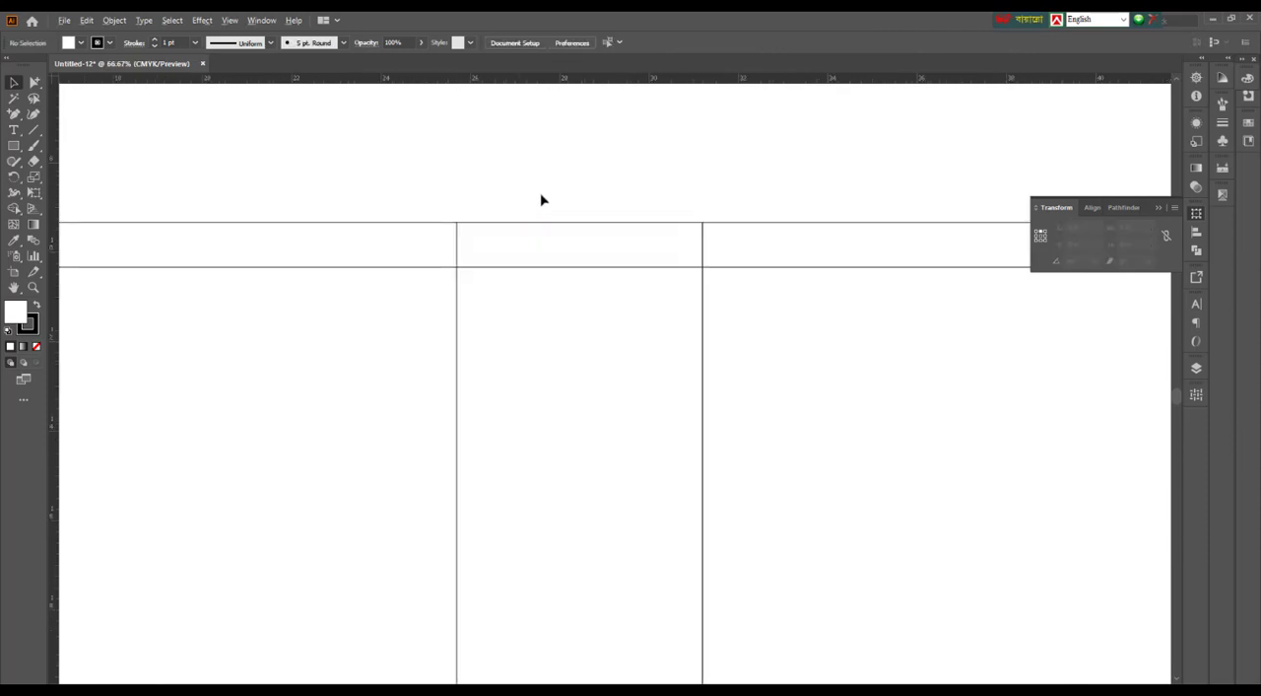
pyautogui.moveTo(554, 194); pyautogui.dragTo(619, 311)
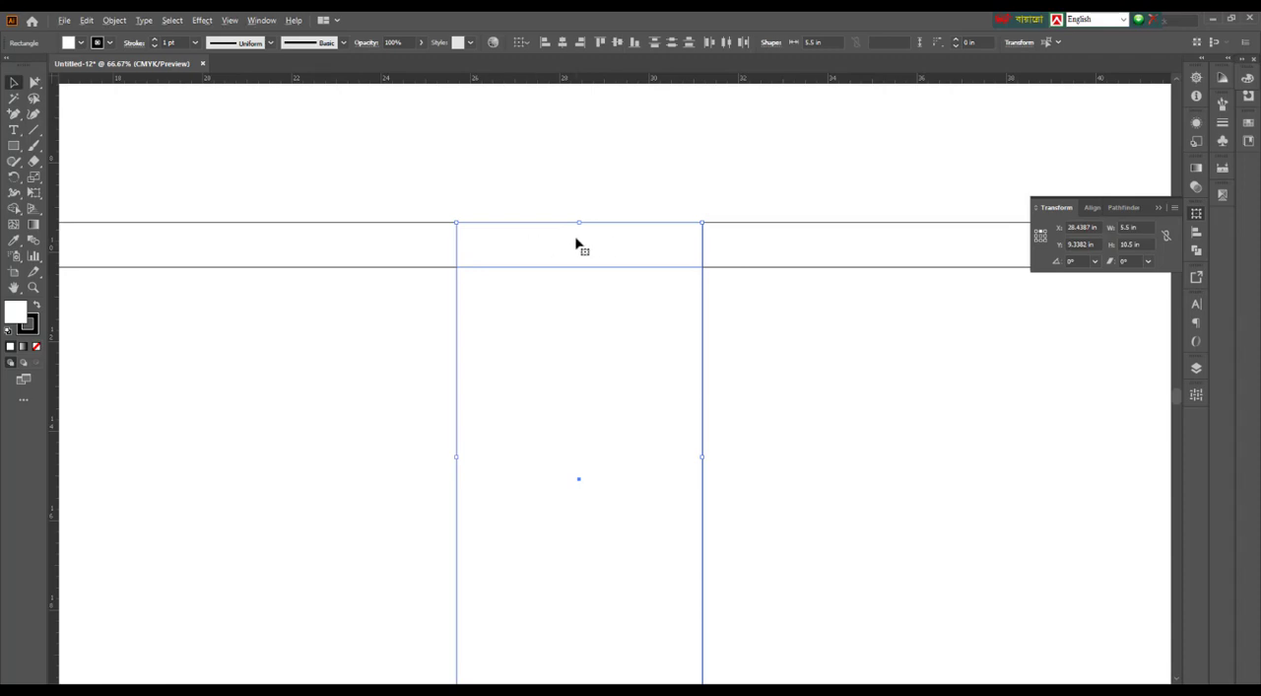
pyautogui.keyDown('alt'); pyautogui.scroll(-1, 577, 243); pyautogui.keyUp('alt')
pyautogui.scroll(-1, 578, 244)
pyautogui.keyDown('alt'); pyautogui.scroll(-1, 558, 229); pyautogui.keyUp('alt')
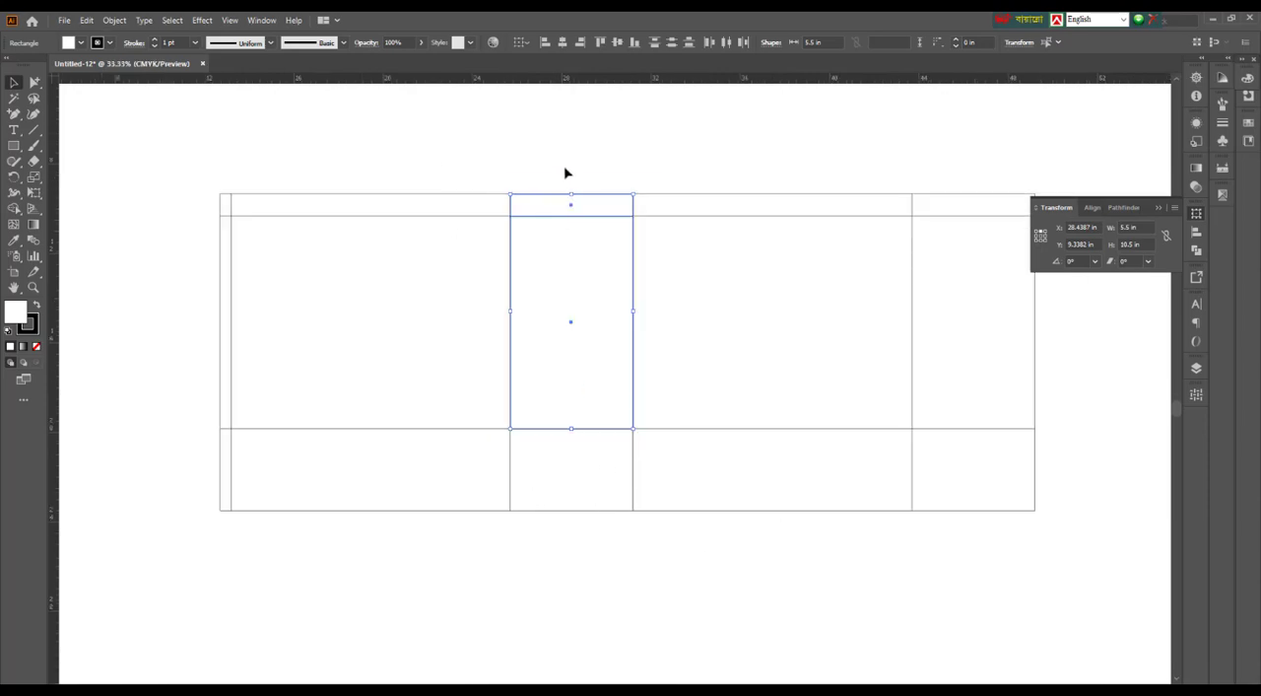
pyautogui.keyDown('alt'); pyautogui.scroll(1, 567, 172); pyautogui.keyUp('alt')
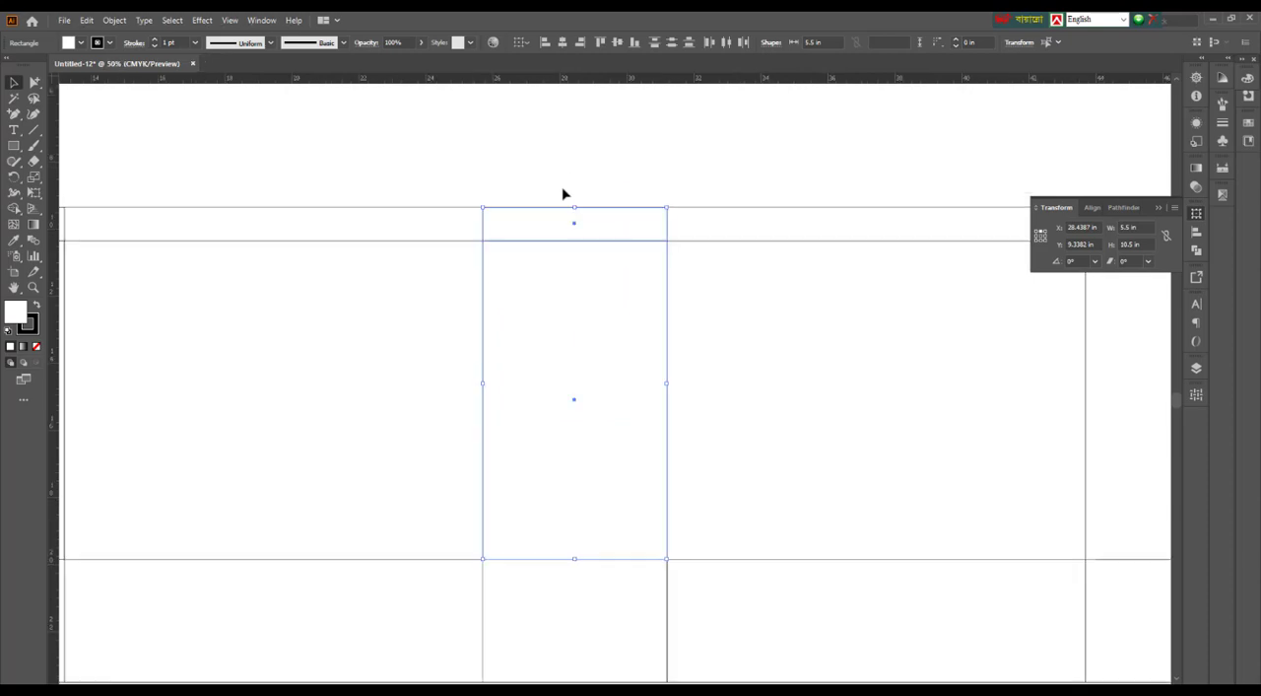
pyautogui.scroll(-1, 541, 388)
pyautogui.keyDown('alt'); pyautogui.scroll(-1, 541, 389); pyautogui.keyUp('alt')
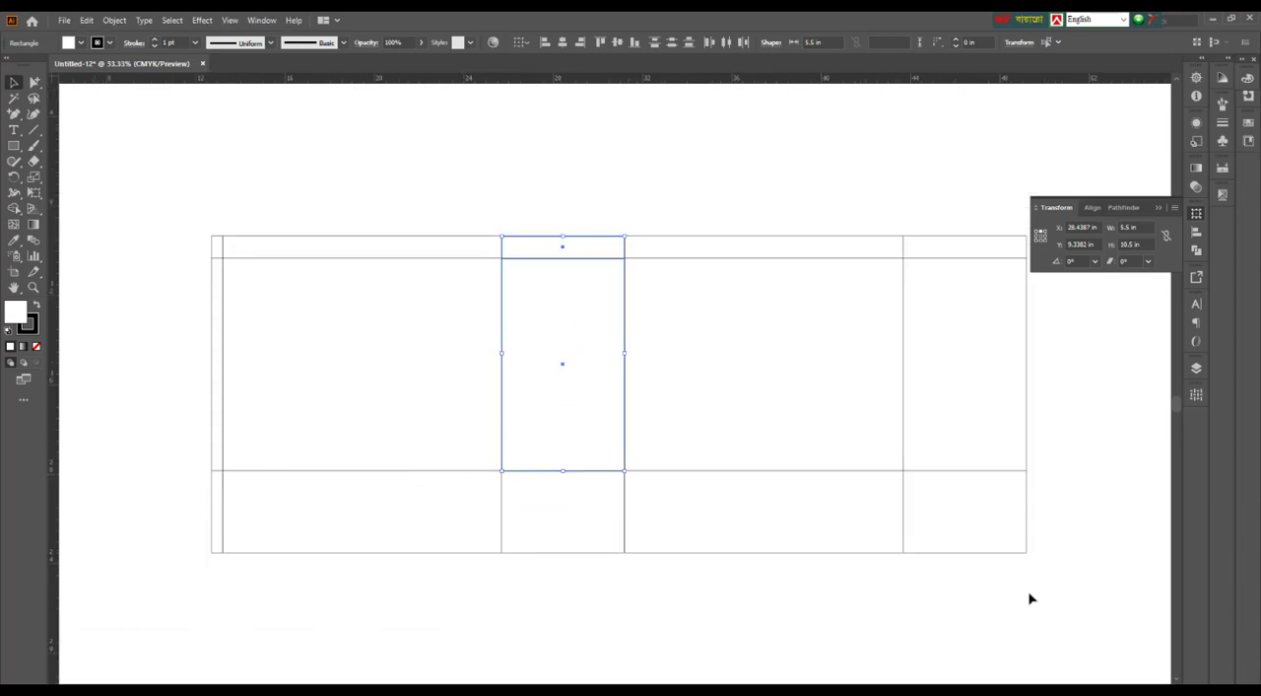
pyautogui.scroll(-1, 571, 574)
pyautogui.click(585, 590)
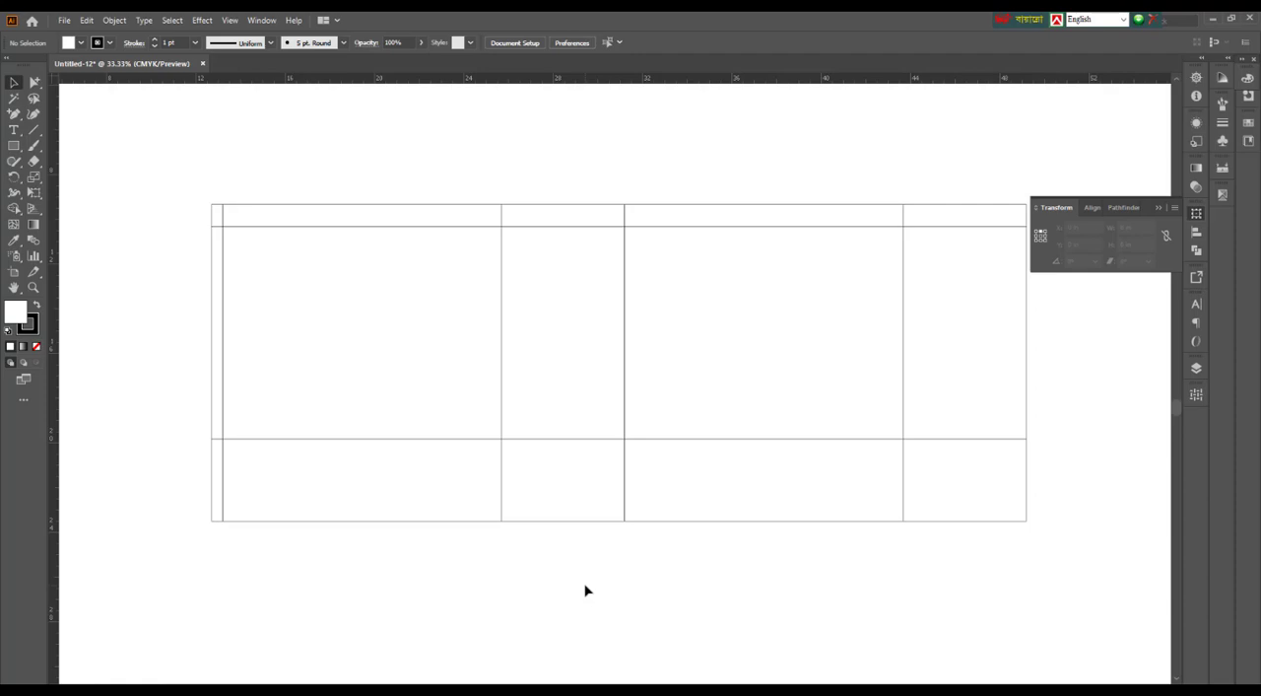
# Group all panels, strips and flaps of the layout into one object and check that they select together
pyautogui.scroll(1, 408, 496)
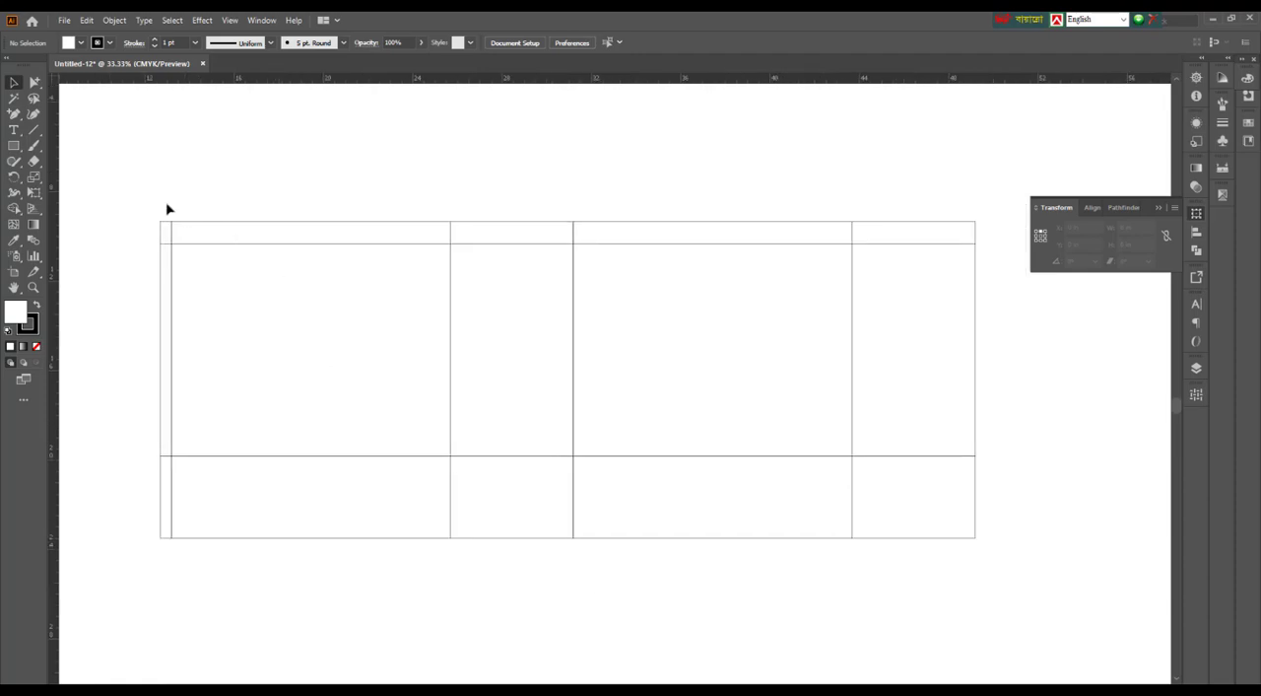
pyautogui.moveTo(99, 162); pyautogui.dragTo(1003, 603)
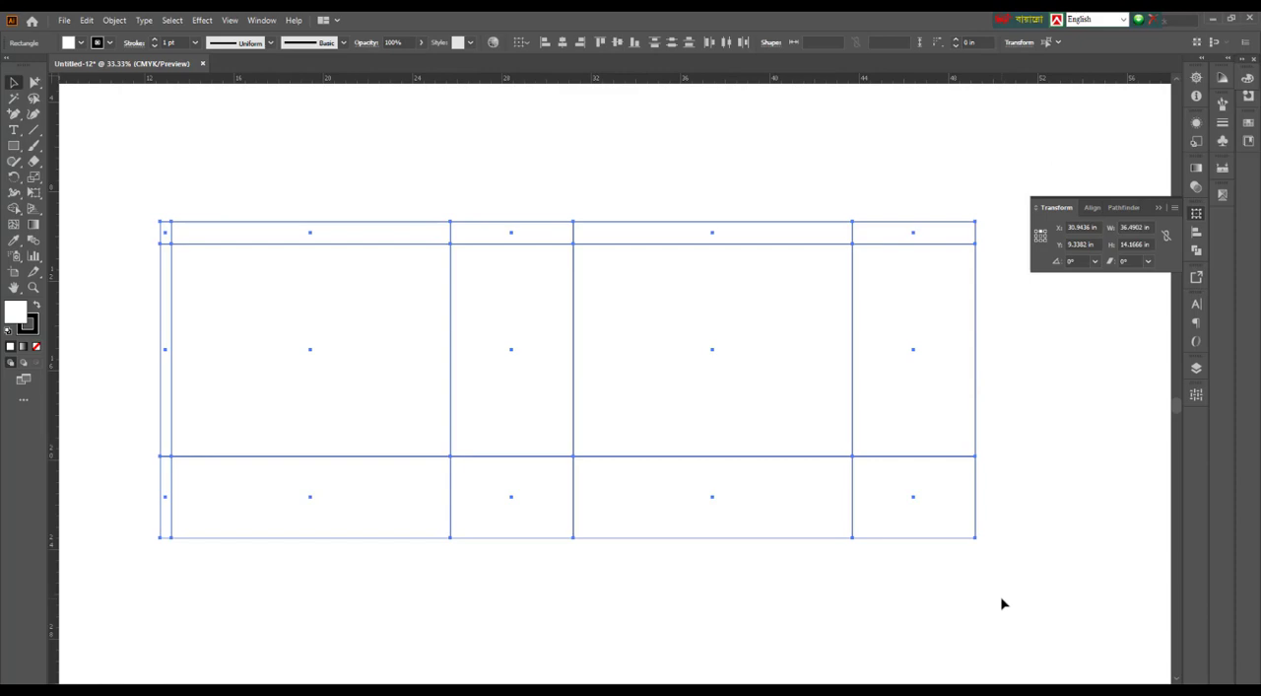
pyautogui.click(679, 594)
pyautogui.hscroll(-1, 307, 411)
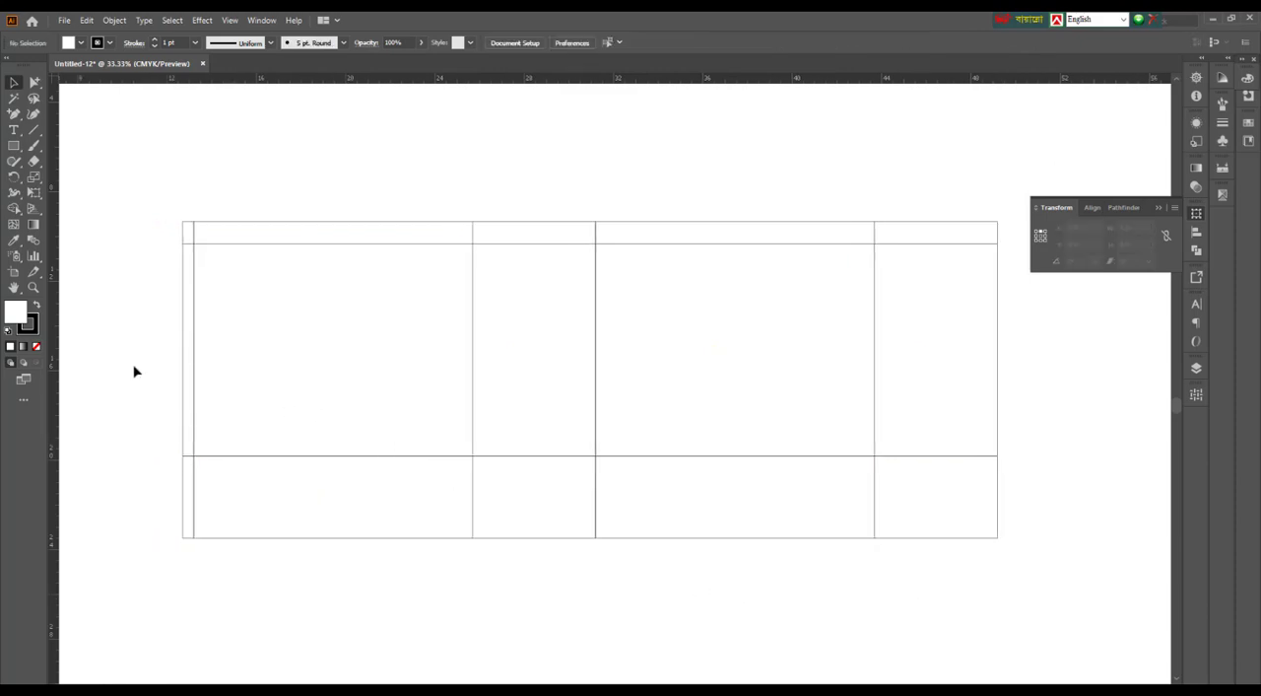
pyautogui.moveTo(134, 371); pyautogui.dragTo(226, 403)
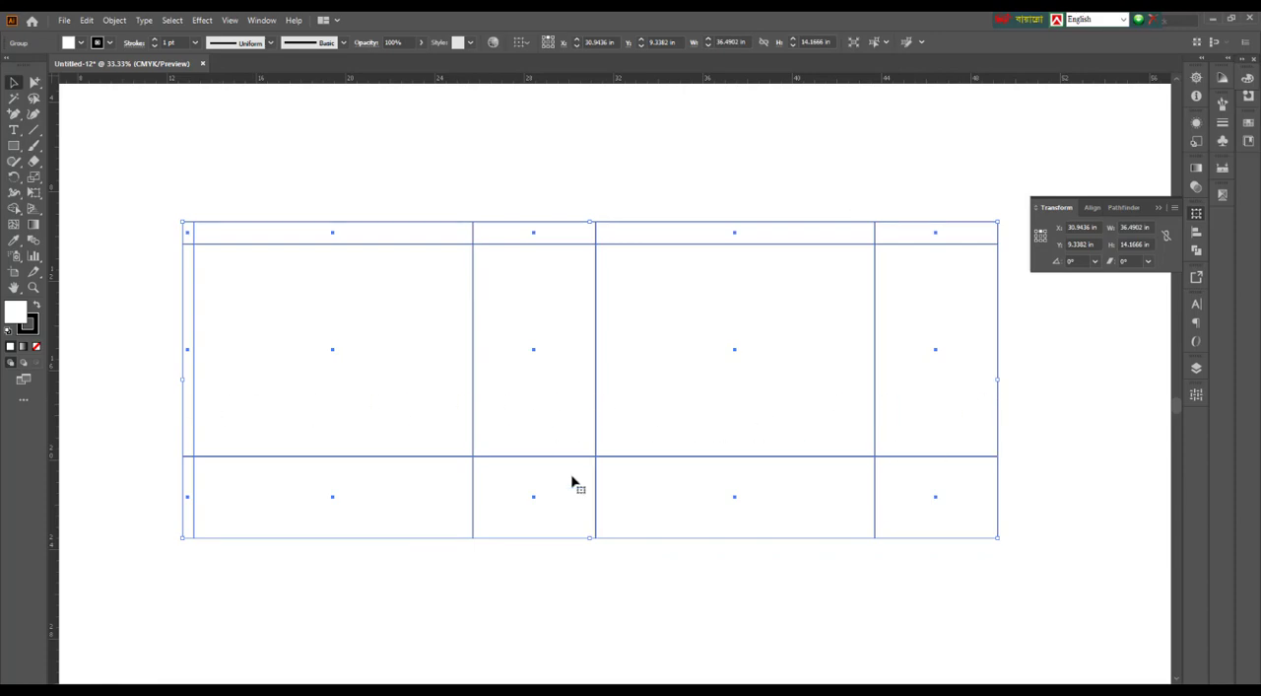
pyautogui.hscroll(-2, 605, 555)
pyautogui.click(566, 187)
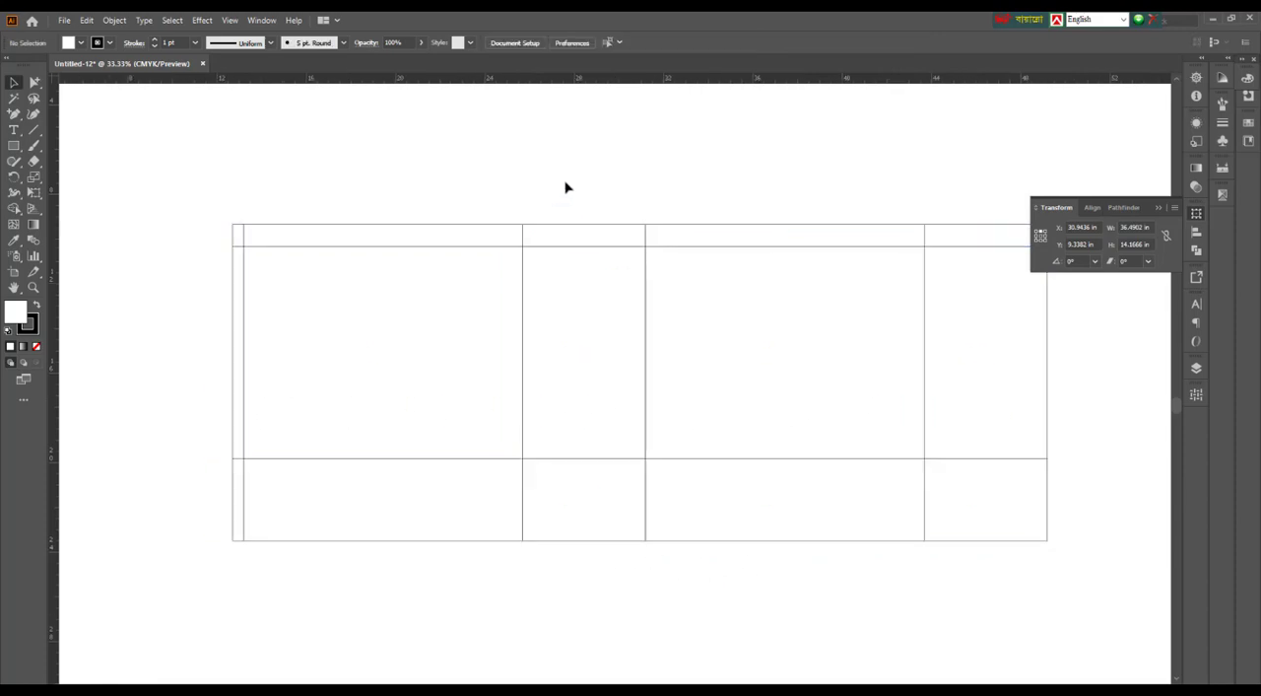
pyautogui.moveTo(566, 184); pyautogui.dragTo(579, 256)
pyautogui.click(561, 163)
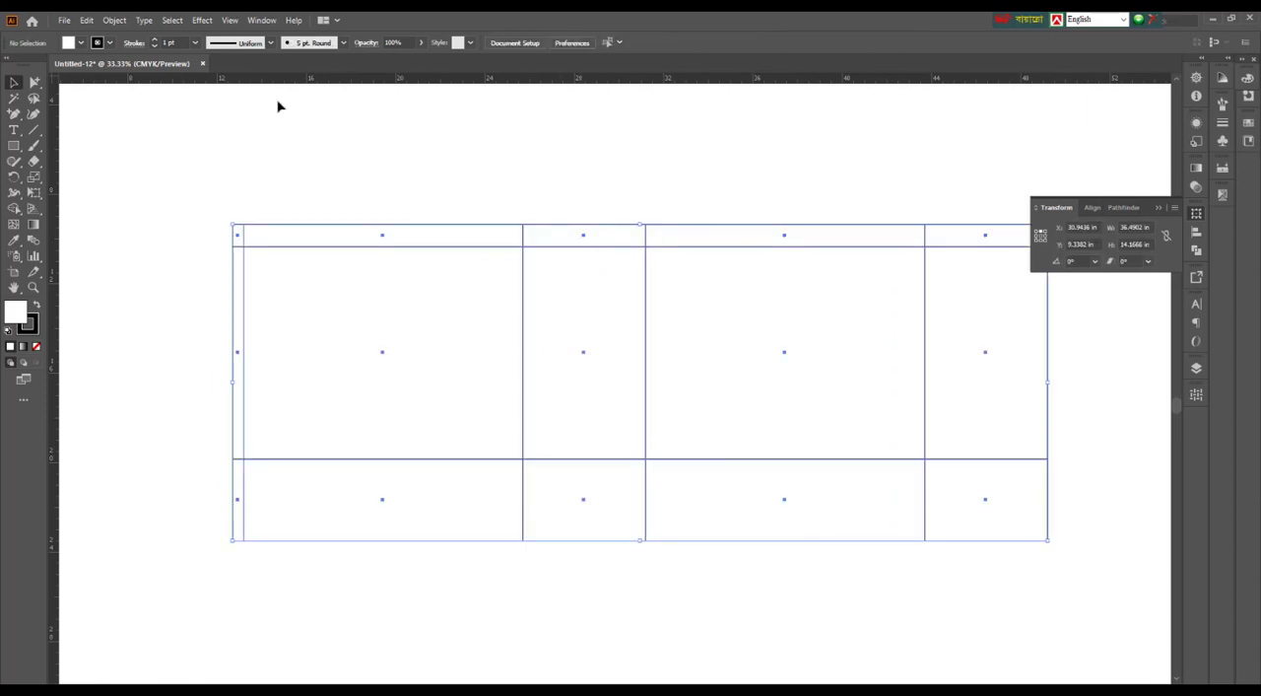
# Inspect the inner narrow side panel and its upper strip inside the group with the Group Selection tool
pyautogui.click(34, 84)
pyautogui.click(593, 331)
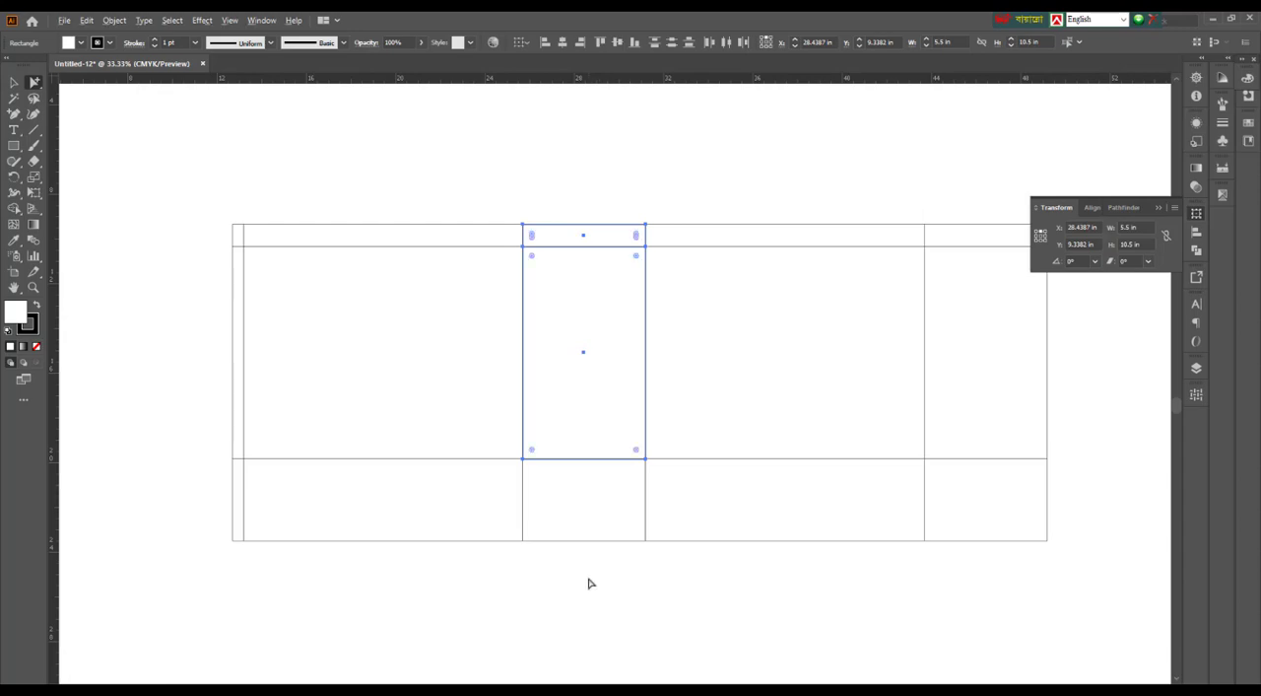
pyautogui.scroll(1, 588, 582)
pyautogui.scroll(2, 614, 287)
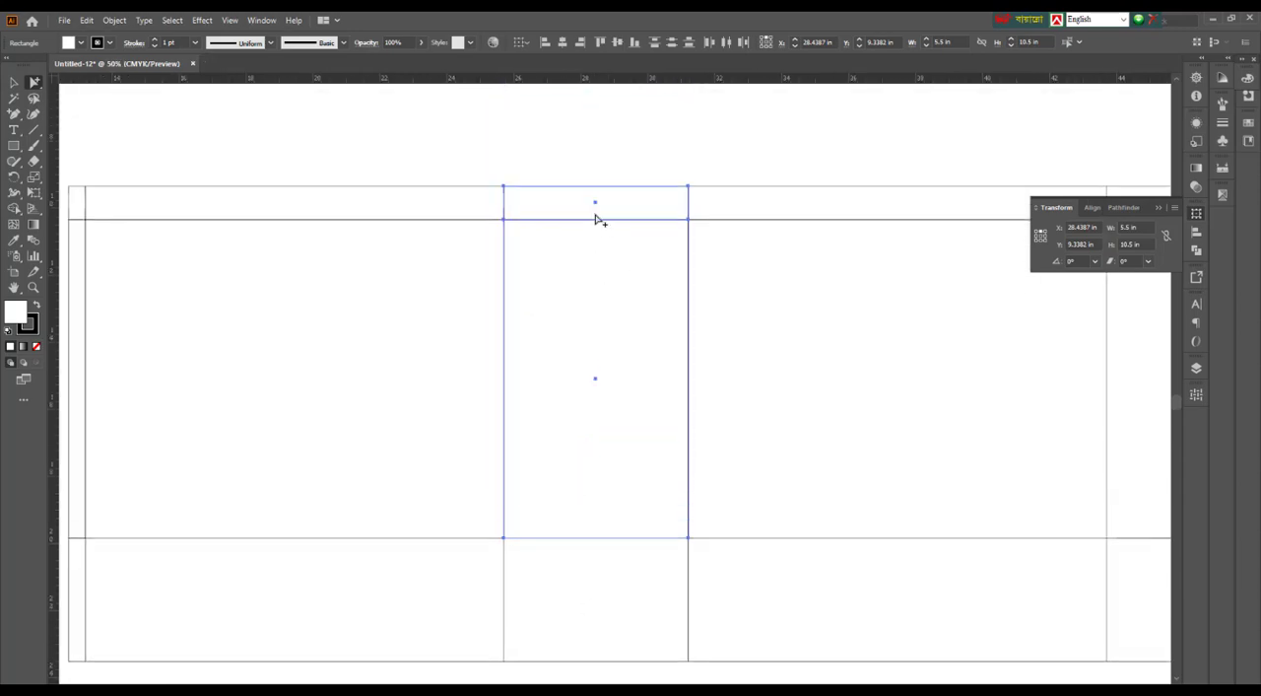
pyautogui.click(596, 157)
pyautogui.scroll(-1, 597, 156)
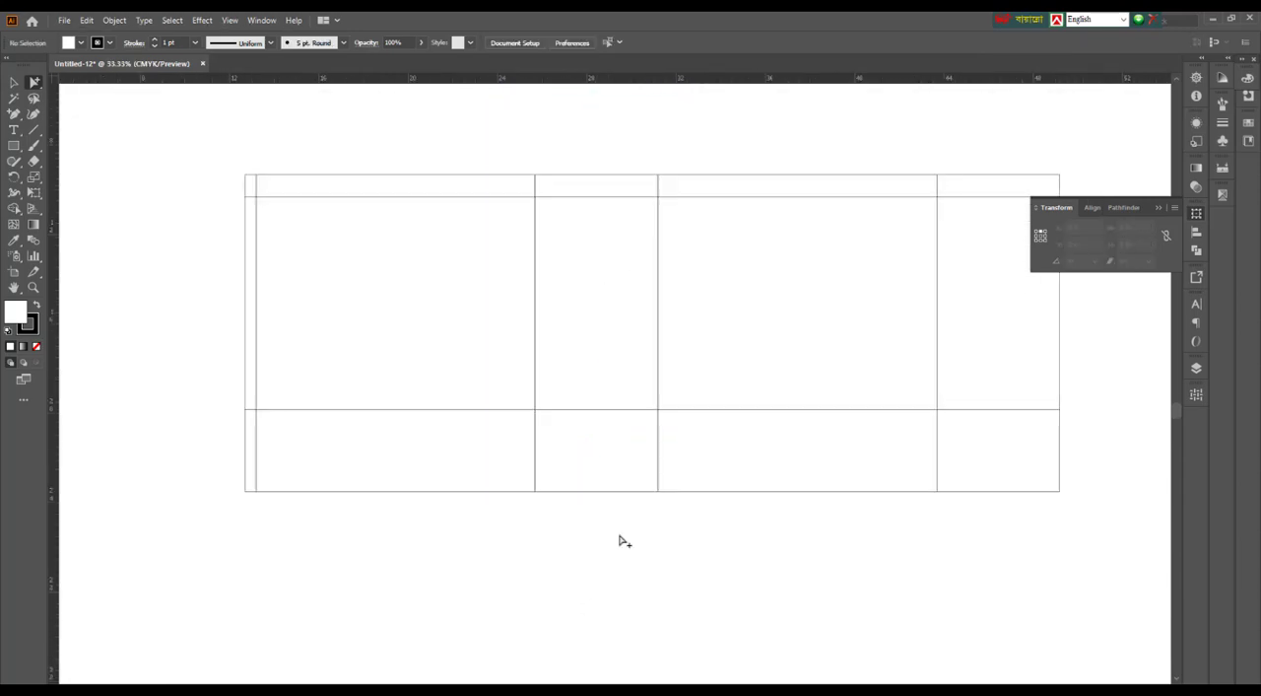
# Draw a vertical line about 4.63 in long upward from the bottom fold inside the inner narrow side panel
pyautogui.click(34, 129)
pyautogui.scroll(1, 660, 476)
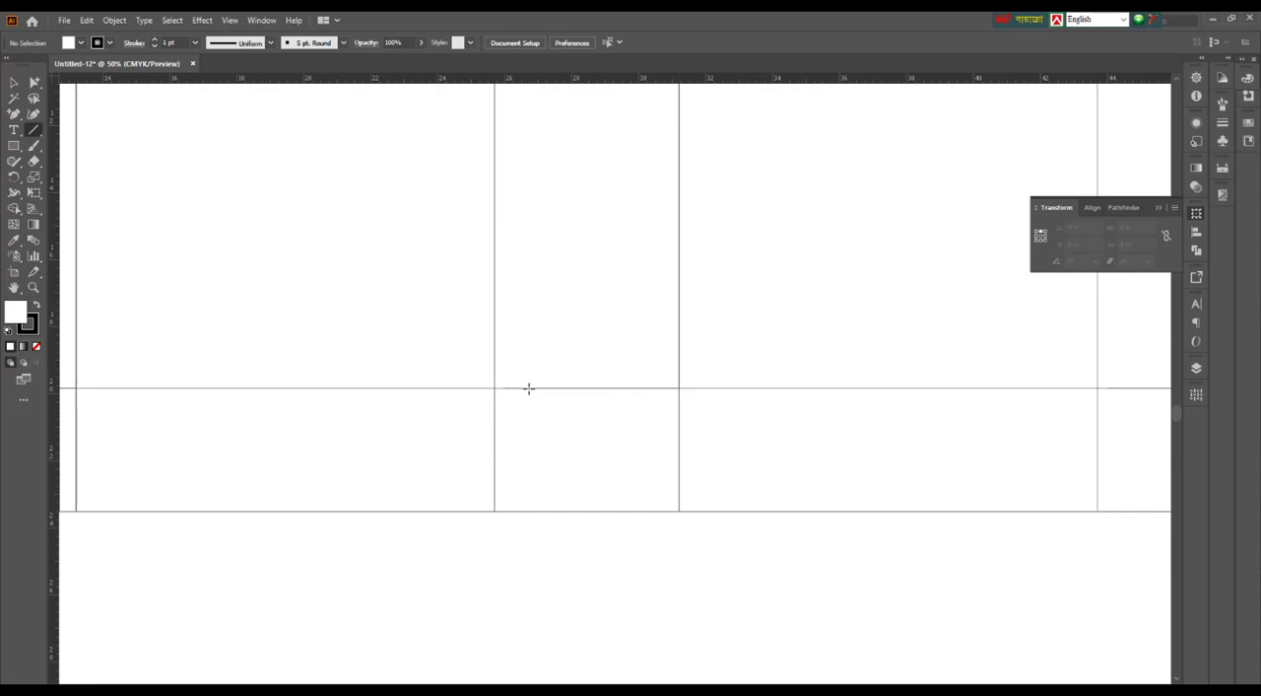
pyautogui.moveTo(528, 388); pyautogui.dragTo(558, 233)
pyautogui.scroll(2, 1067, 275)
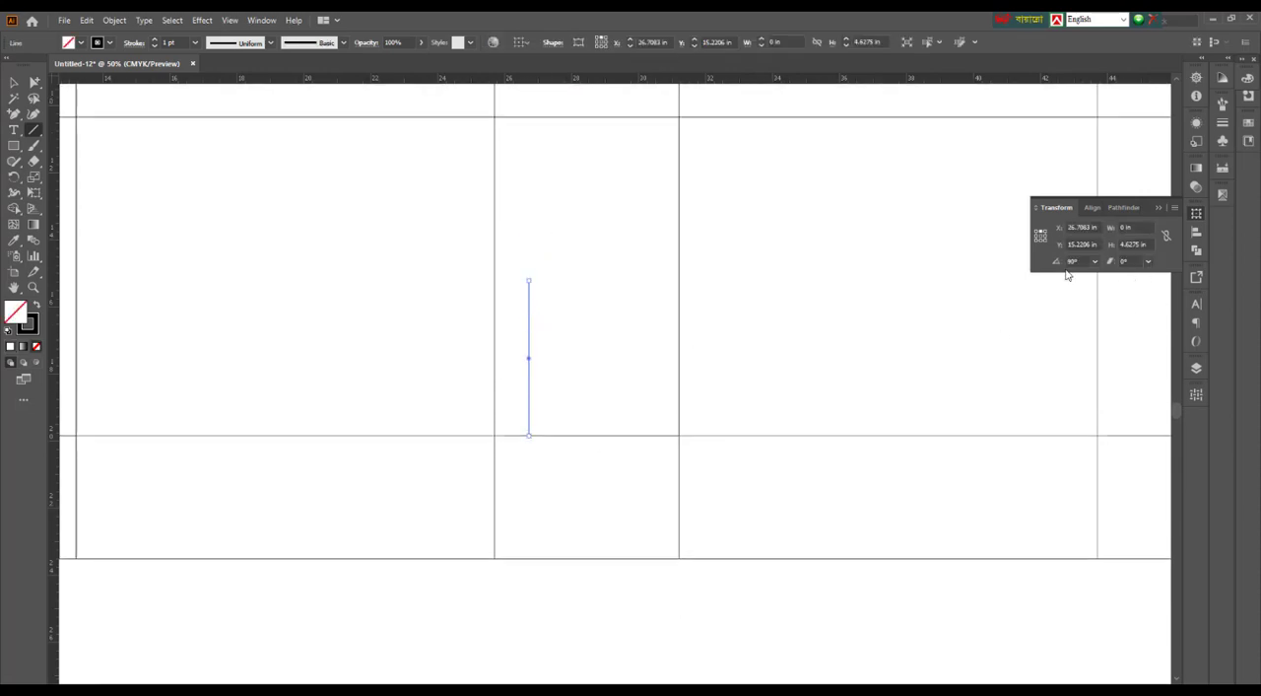
# Anchor the vertical line at its lower end, set its height to 5.5 in and divide it by 2 to make it 2.75 in
pyautogui.click(1042, 243)
pyautogui.click(1120, 247)
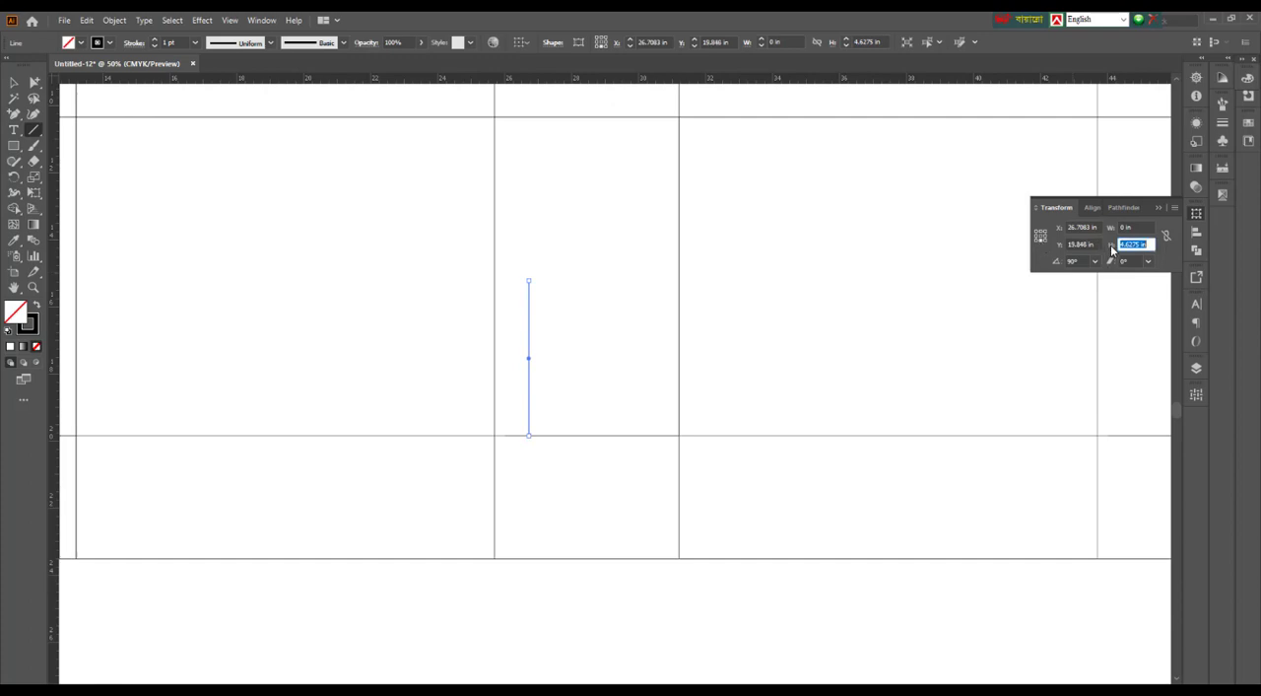
pyautogui.write('8')
pyautogui.write('.5')
pyautogui.press('Return')
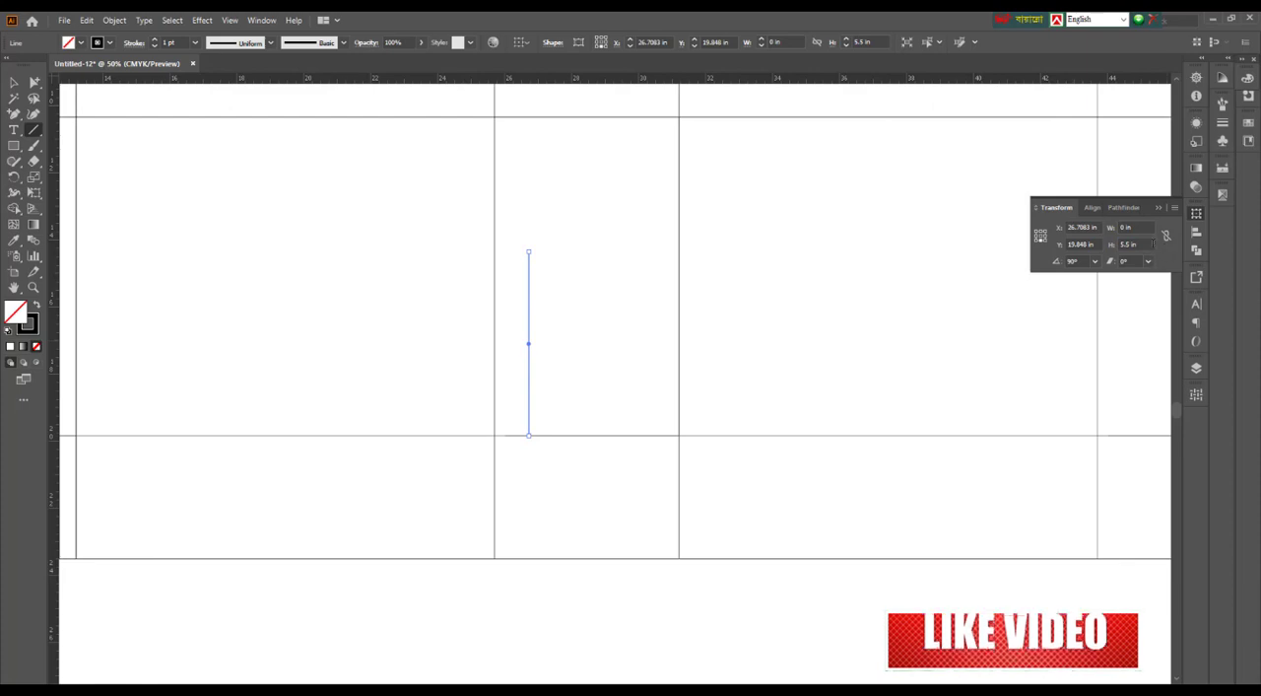
pyautogui.click(1149, 244)
pyautogui.write('/2')
pyautogui.press('Return')
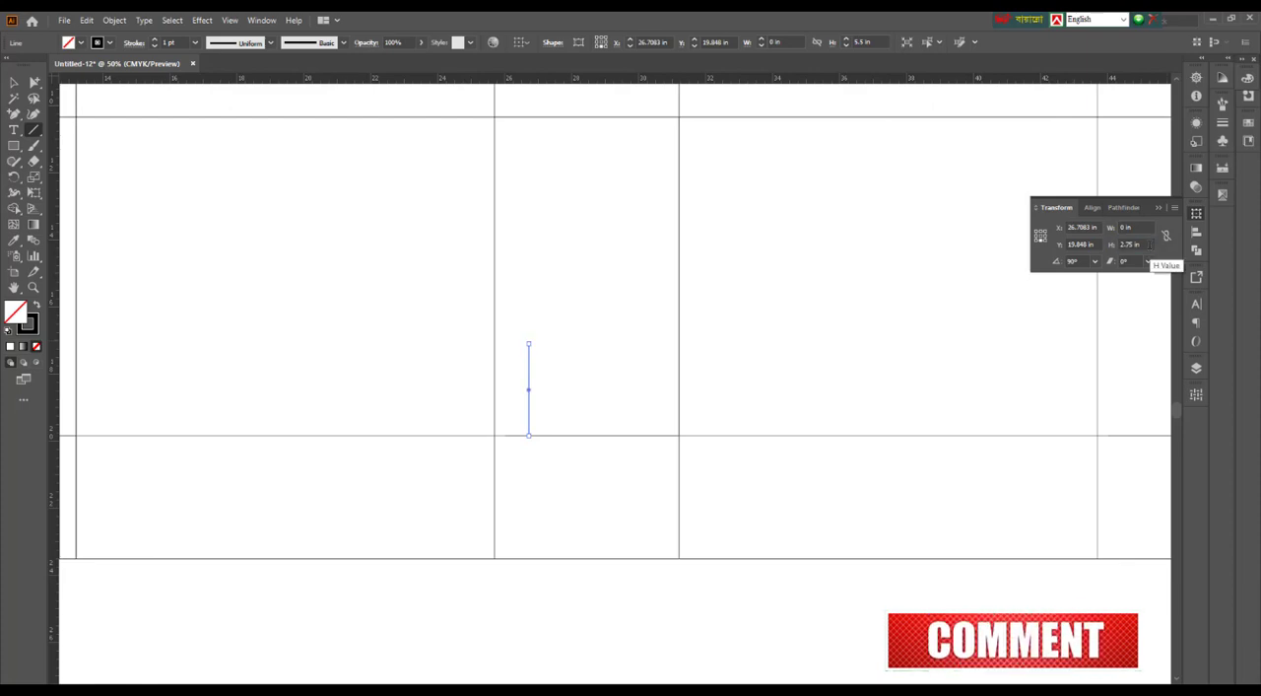
pyautogui.click(10, 82)
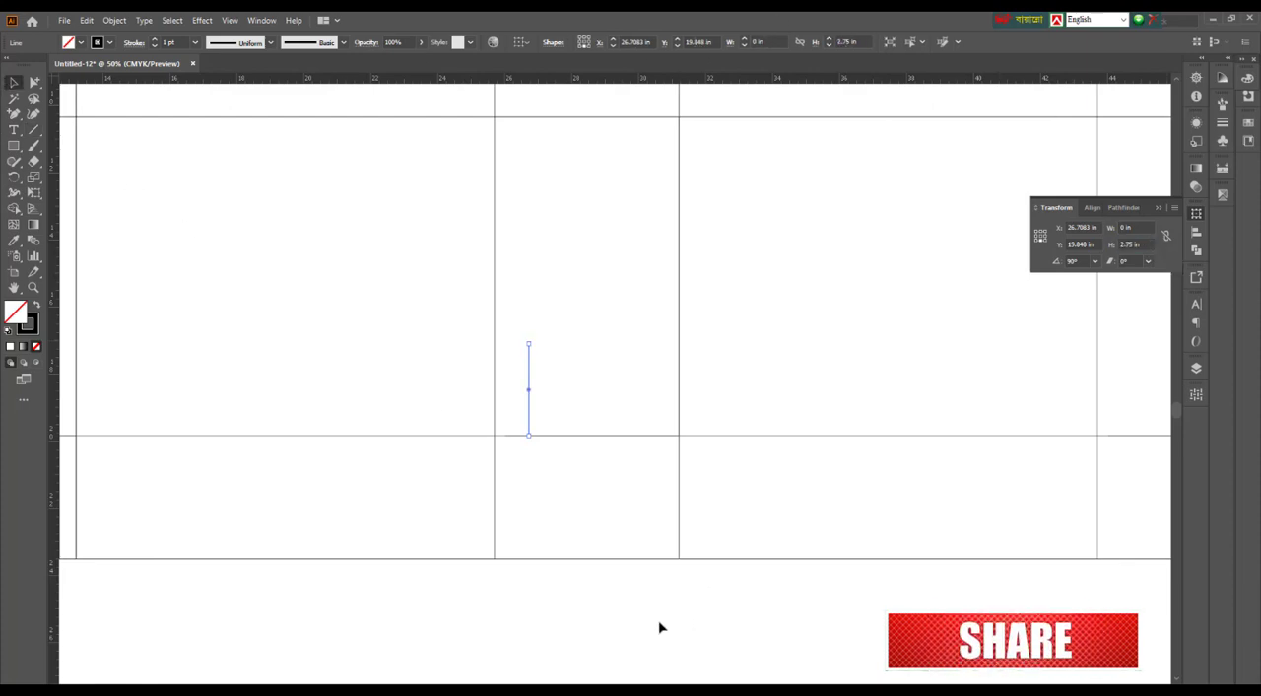
pyautogui.click(561, 627)
# Place a horizontal guide at the upper end of the short vertical line
pyautogui.moveTo(555, 266); pyautogui.dragTo(654, 276)
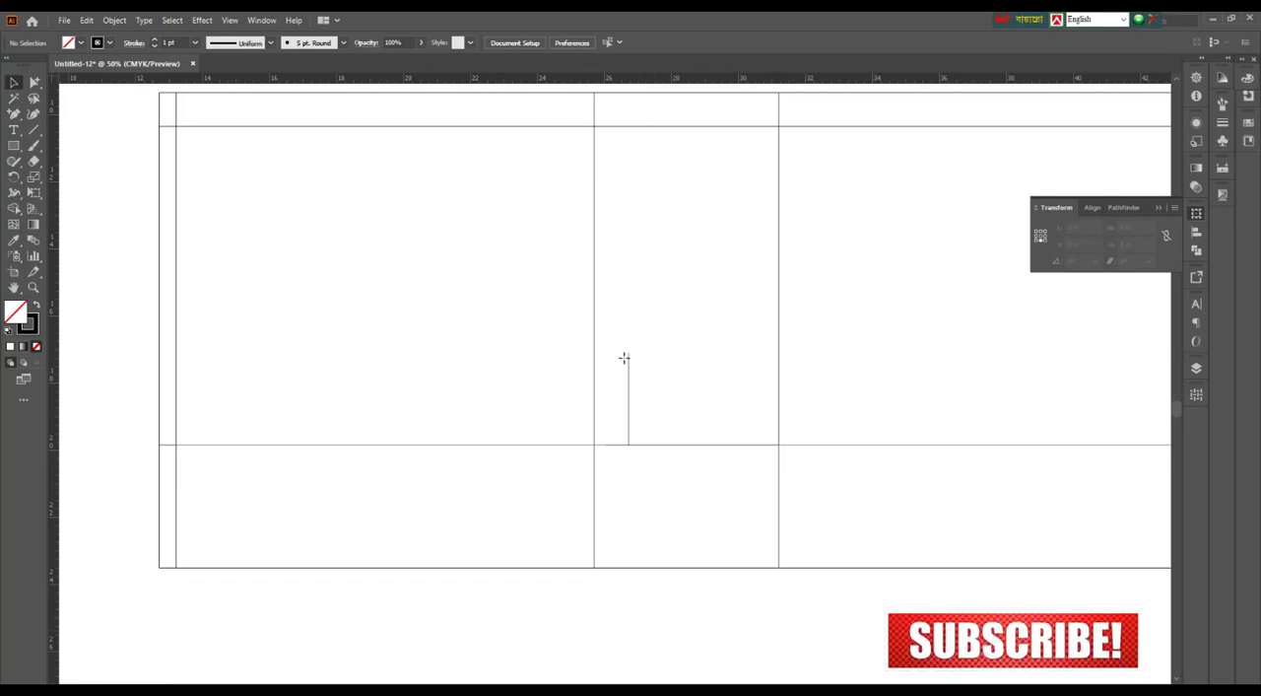
pyautogui.moveTo(624, 357); pyautogui.dragTo(628, 353)
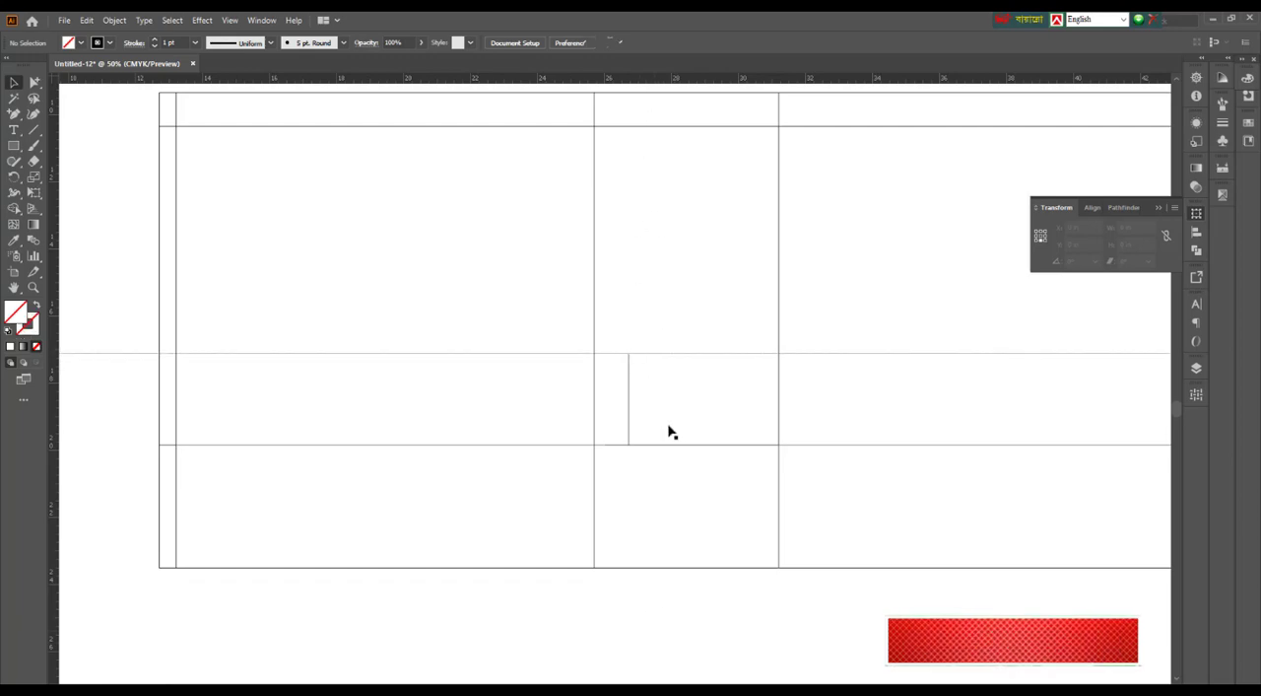
pyautogui.scroll(-2, 703, 375)
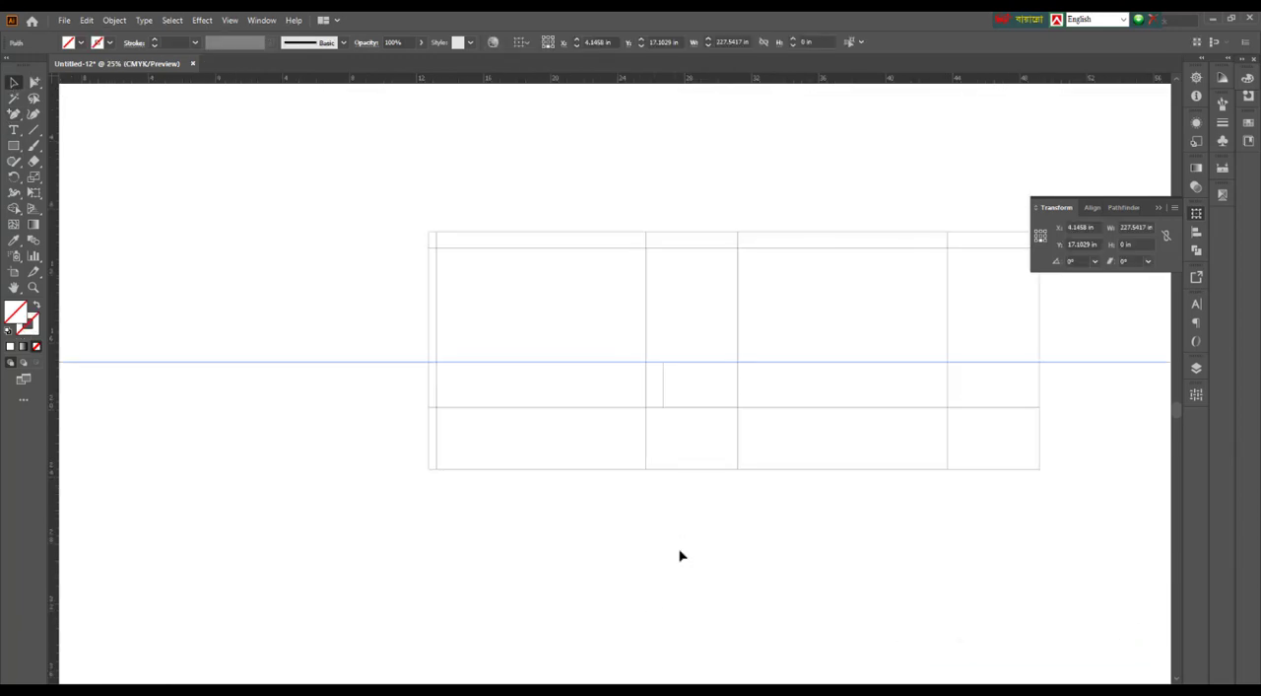
pyautogui.click(680, 556)
pyautogui.hscroll(3, 495, 419)
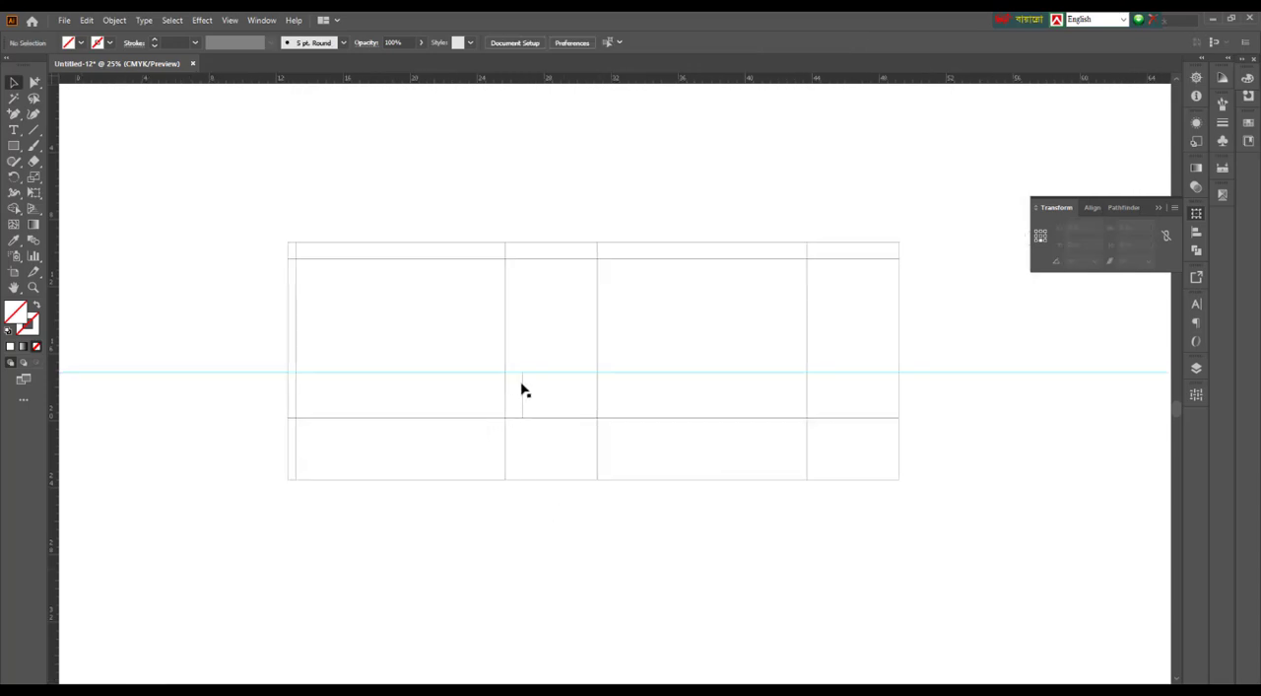
# Examine the short vertical line and how its upper end meets the horizontal guide
pyautogui.click(530, 441)
pyautogui.scroll(1, 530, 446)
pyautogui.click(615, 573)
pyautogui.scroll(1, 610, 584)
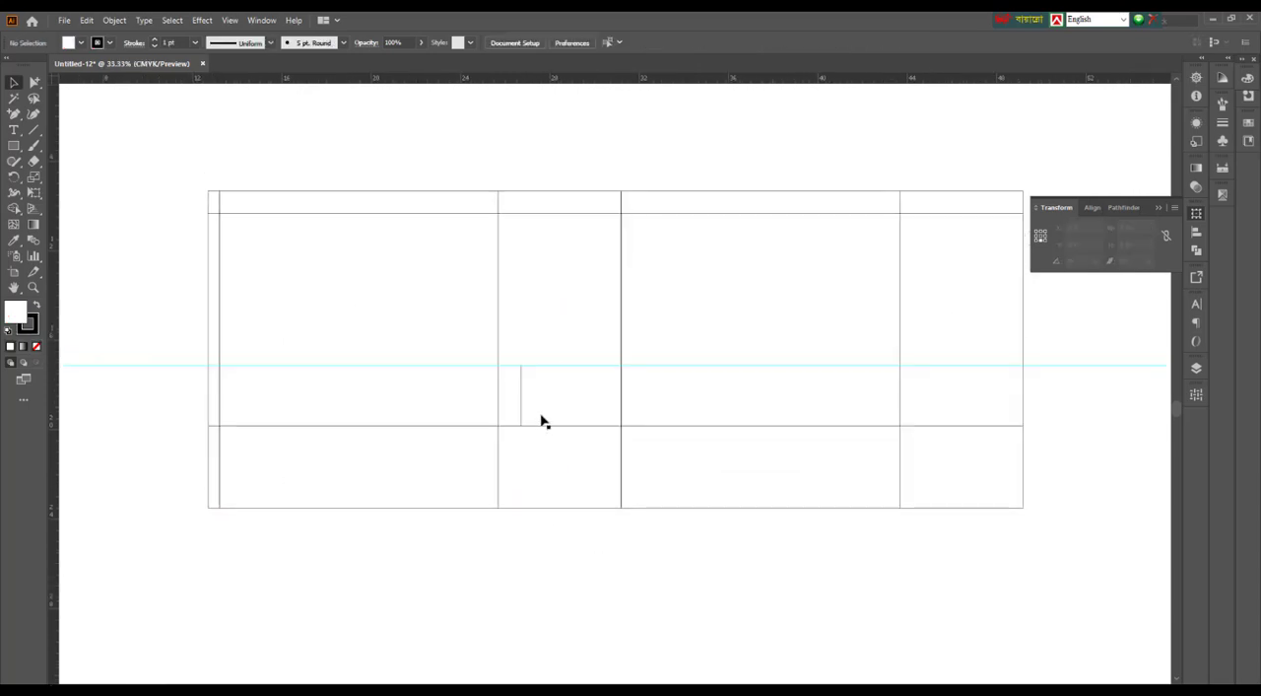
pyautogui.click(522, 386)
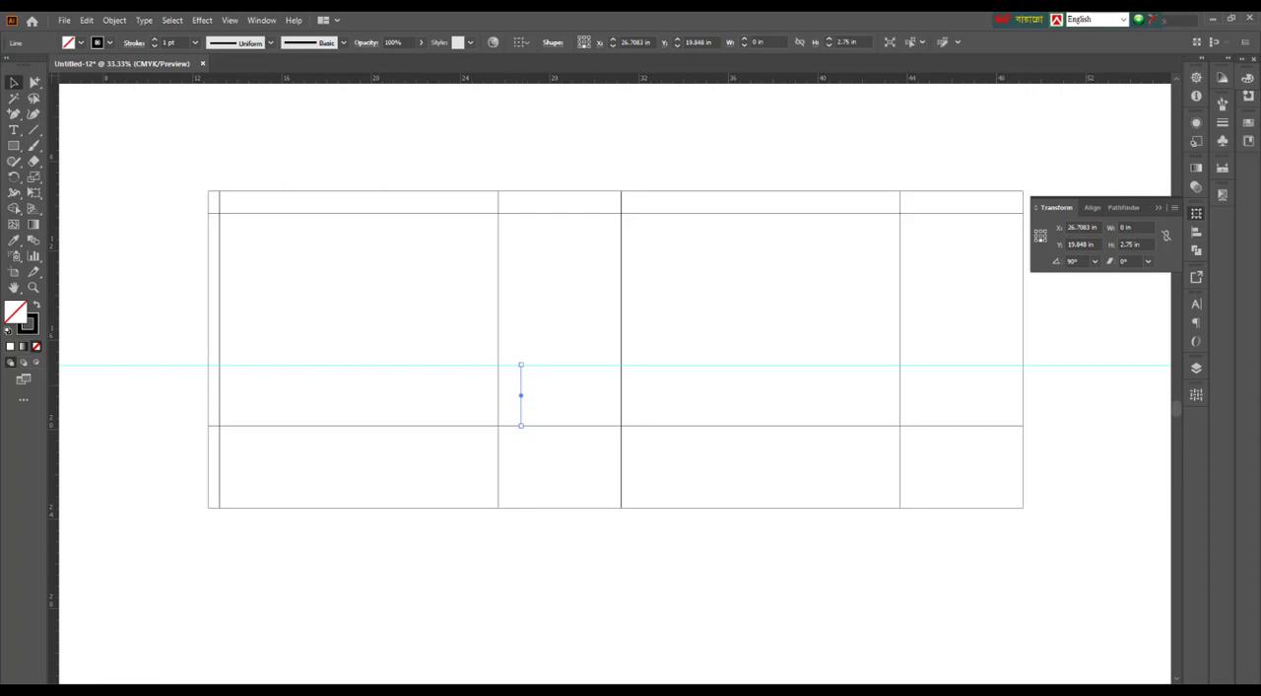
pyautogui.scroll(1, 535, 380)
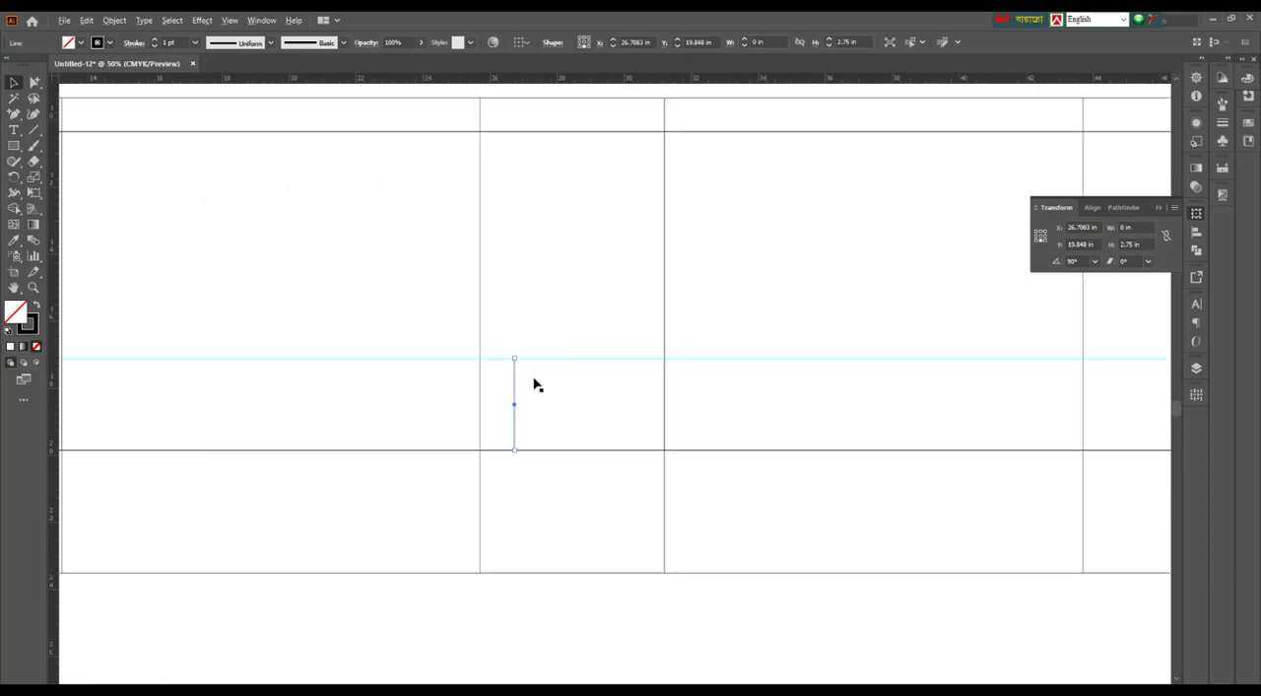
pyautogui.scroll(-1, 611, 627)
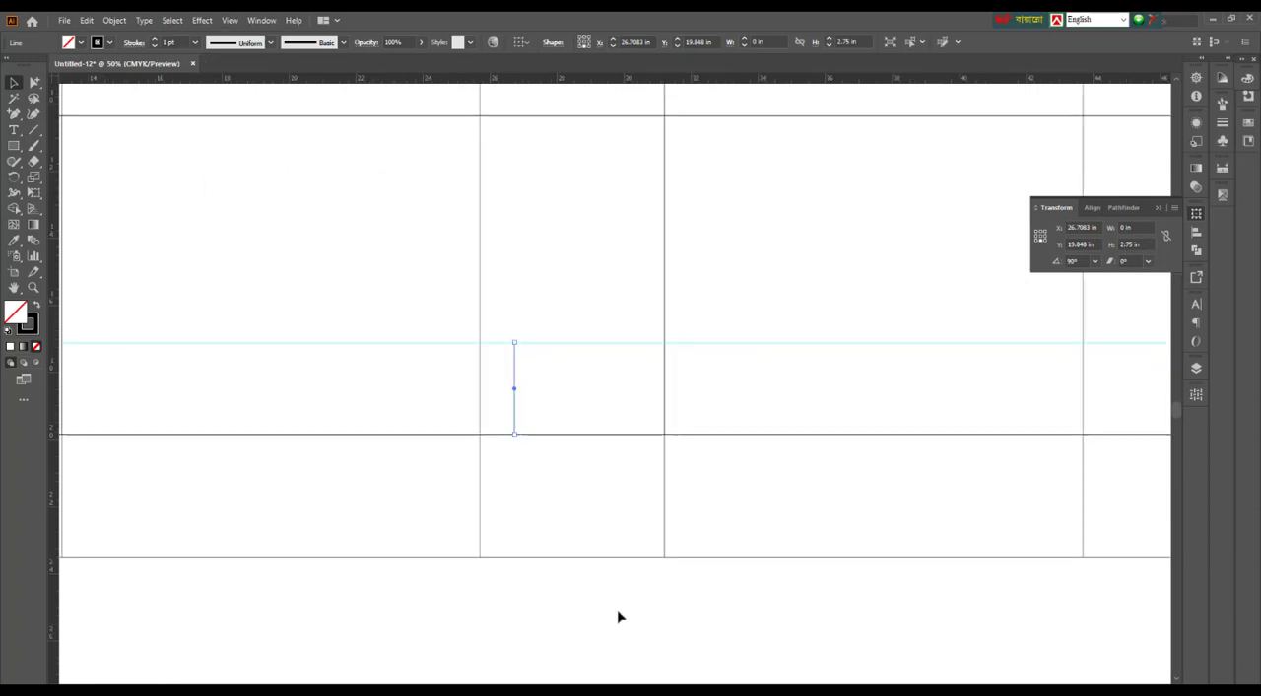
pyautogui.moveTo(543, 592); pyautogui.dragTo(631, 613)
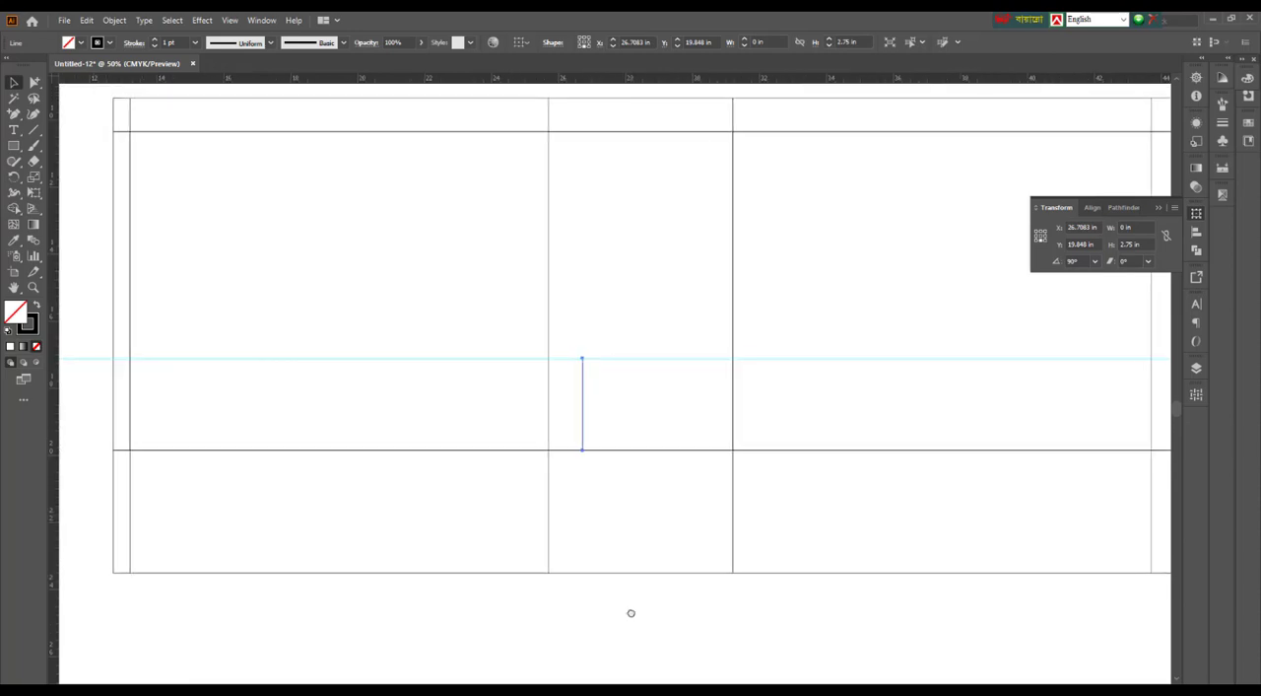
pyautogui.hotkey('ctrl', '-')
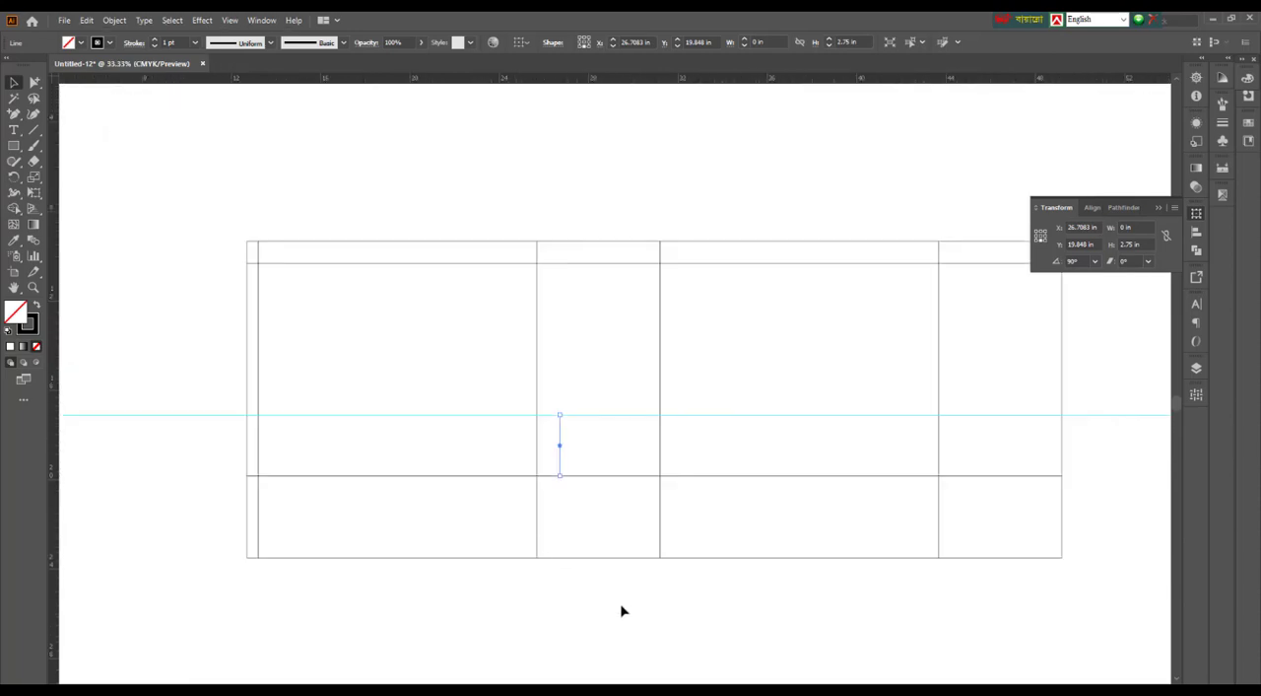
# Draw a horizontal line along the guide across the full width of the layout and remove the guide
pyautogui.click(34, 129)
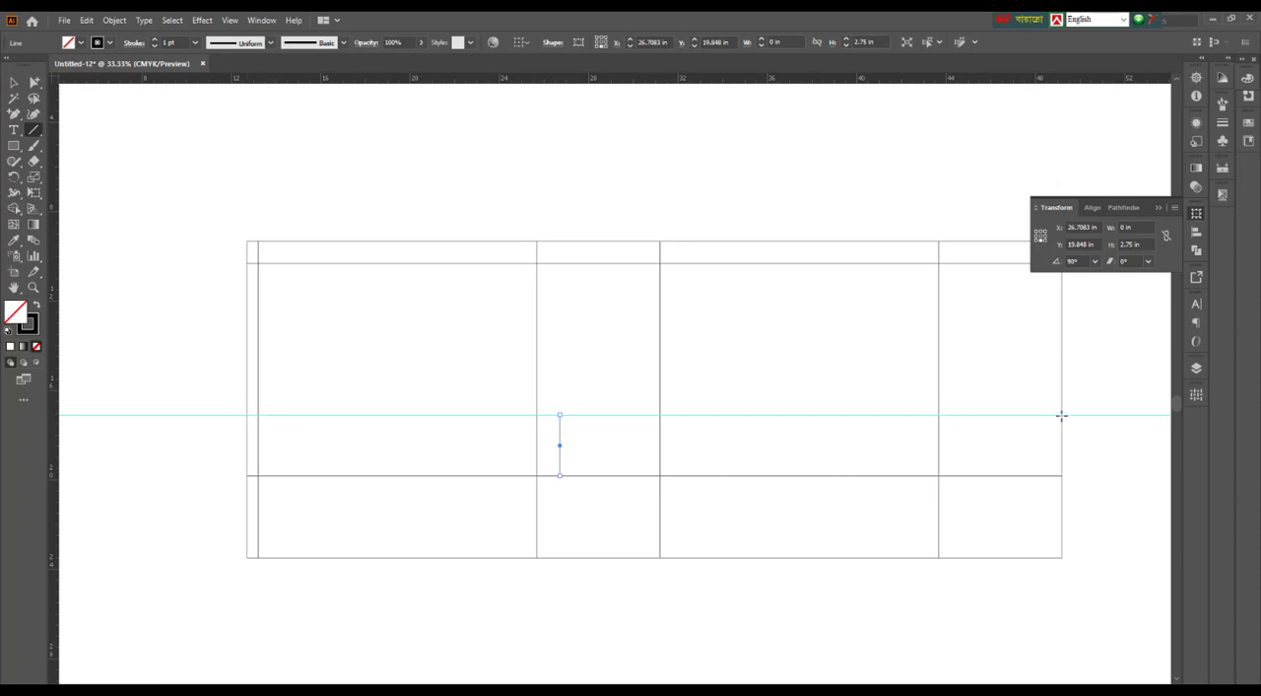
pyautogui.moveTo(1061, 415)
pyautogui.mouseDown()
pyautogui.moveTo(1104, 450)
pyautogui.moveTo(1107, 493)
pyautogui.mouseUp()
pyautogui.click(13, 85)
pyautogui.click(921, 453)
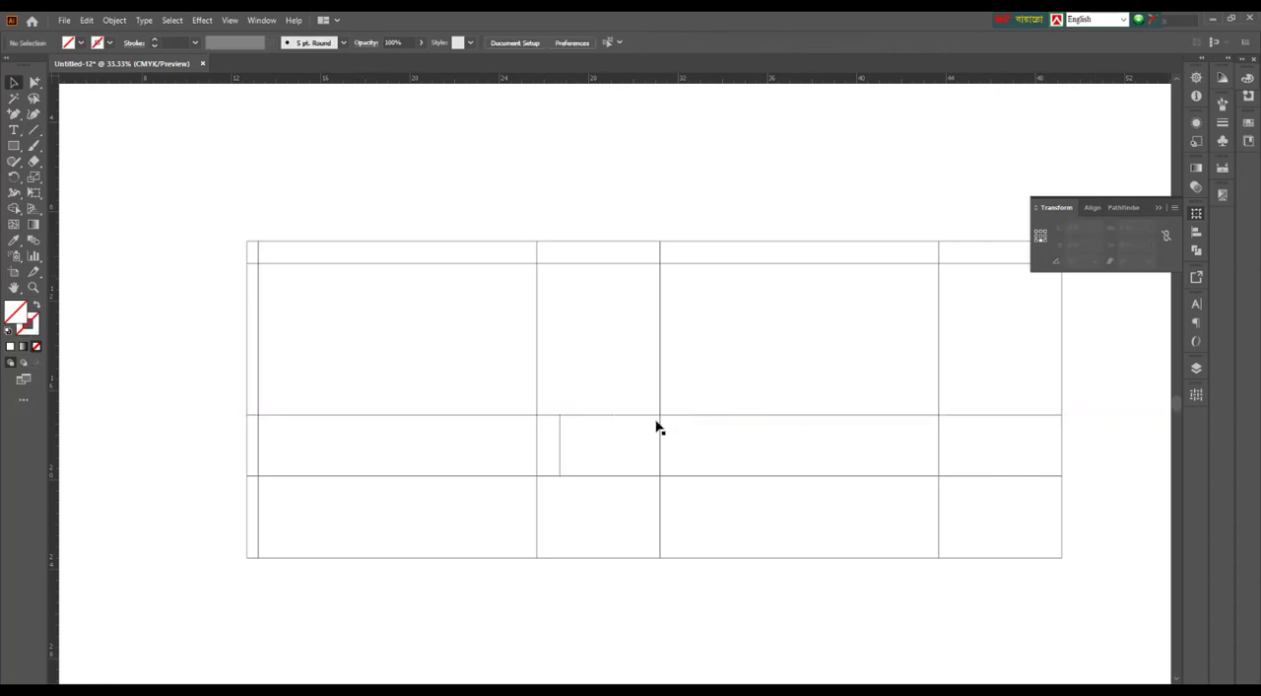
pyautogui.moveTo(559, 430); pyautogui.dragTo(583, 543)
pyautogui.press('Delete')
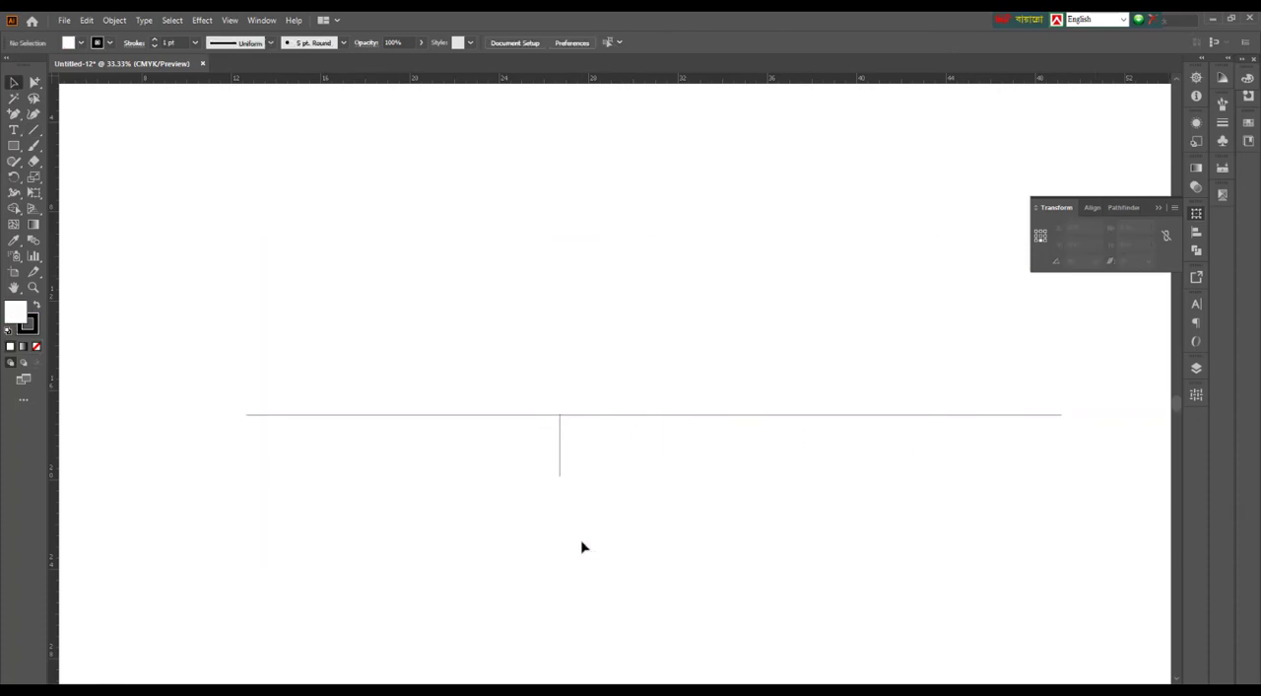
pyautogui.hotkey('ctrl', 'z')
pyautogui.click(611, 589)
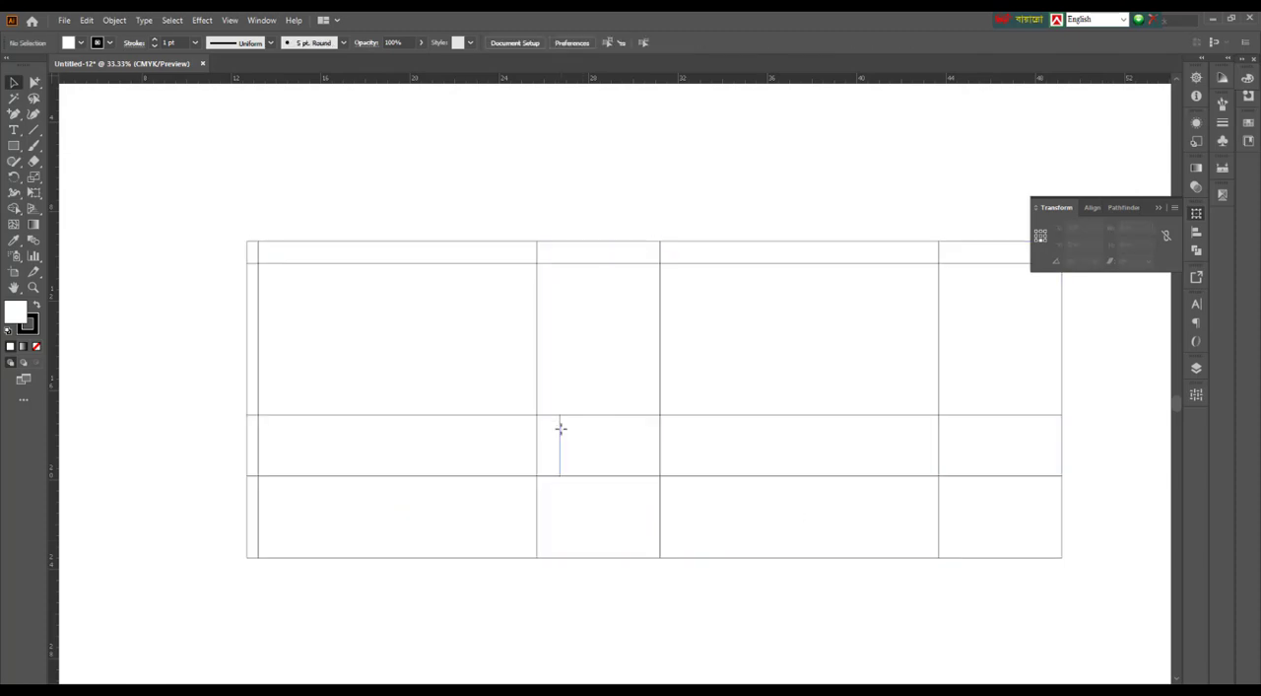
# Delete the short vertical measuring line between the horizontal line and the bottom fold
pyautogui.click(560, 429)
pyautogui.press('Delete')
pyautogui.click(663, 442)
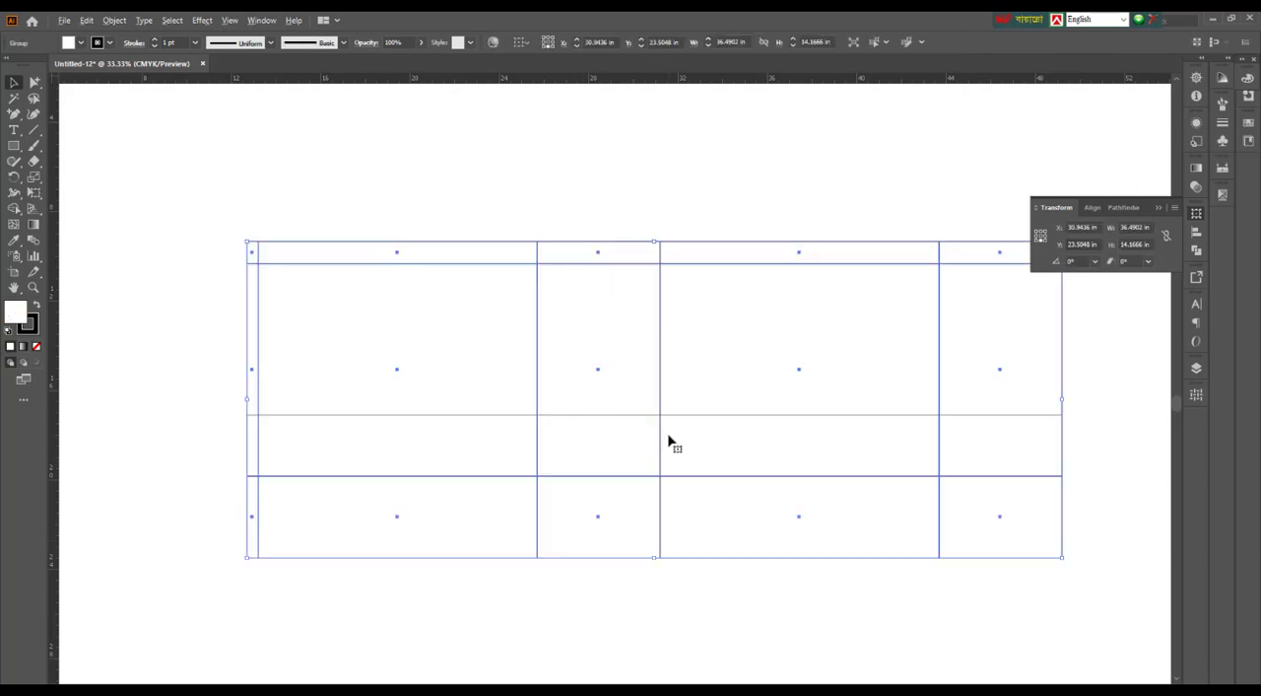
pyautogui.hotkey('ctrl', '=')
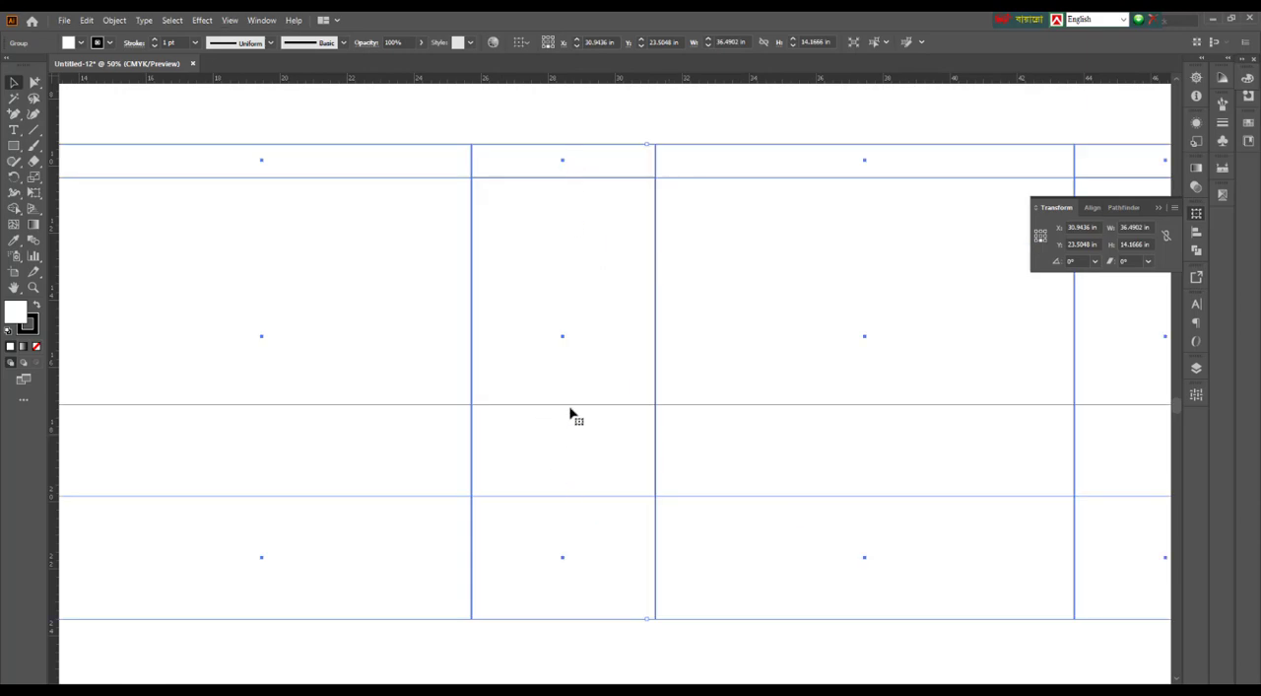
pyautogui.hotkey('ctrl', '-')
# Draw a vertical line about 7.82 in long near the middle of the inner narrow side panel, from the layout's top edge down to the horizontal line
pyautogui.click(34, 129)
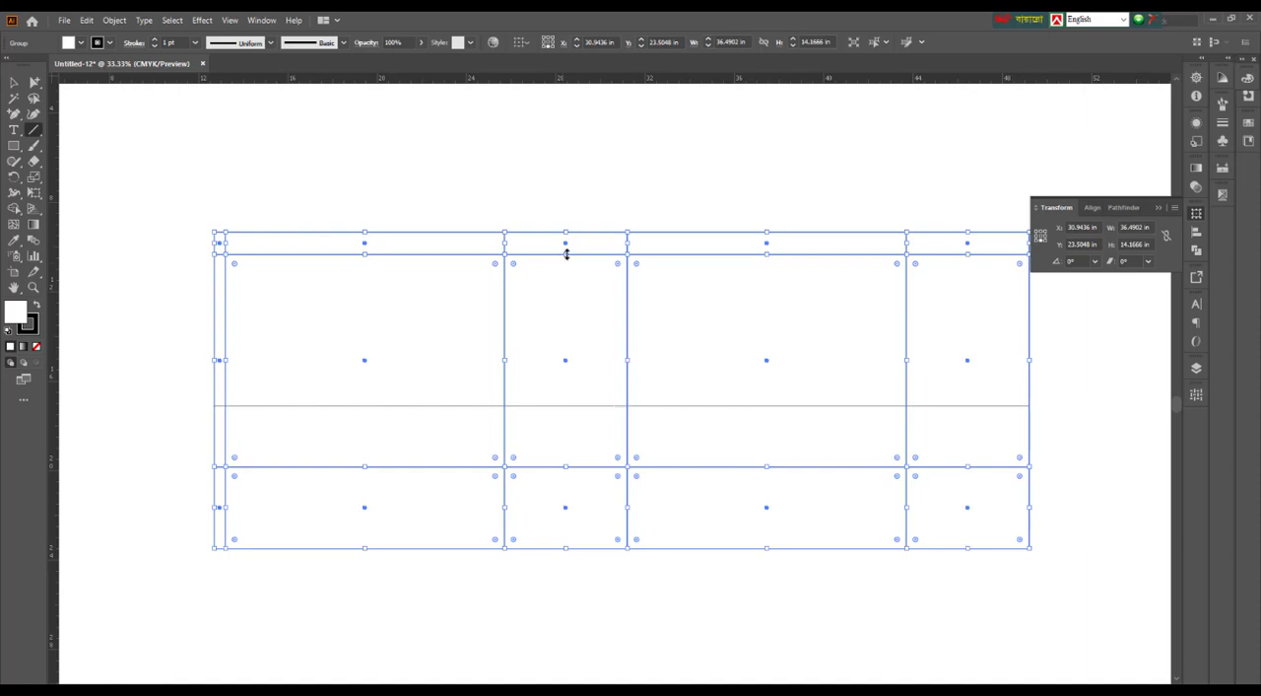
pyautogui.click(14, 83)
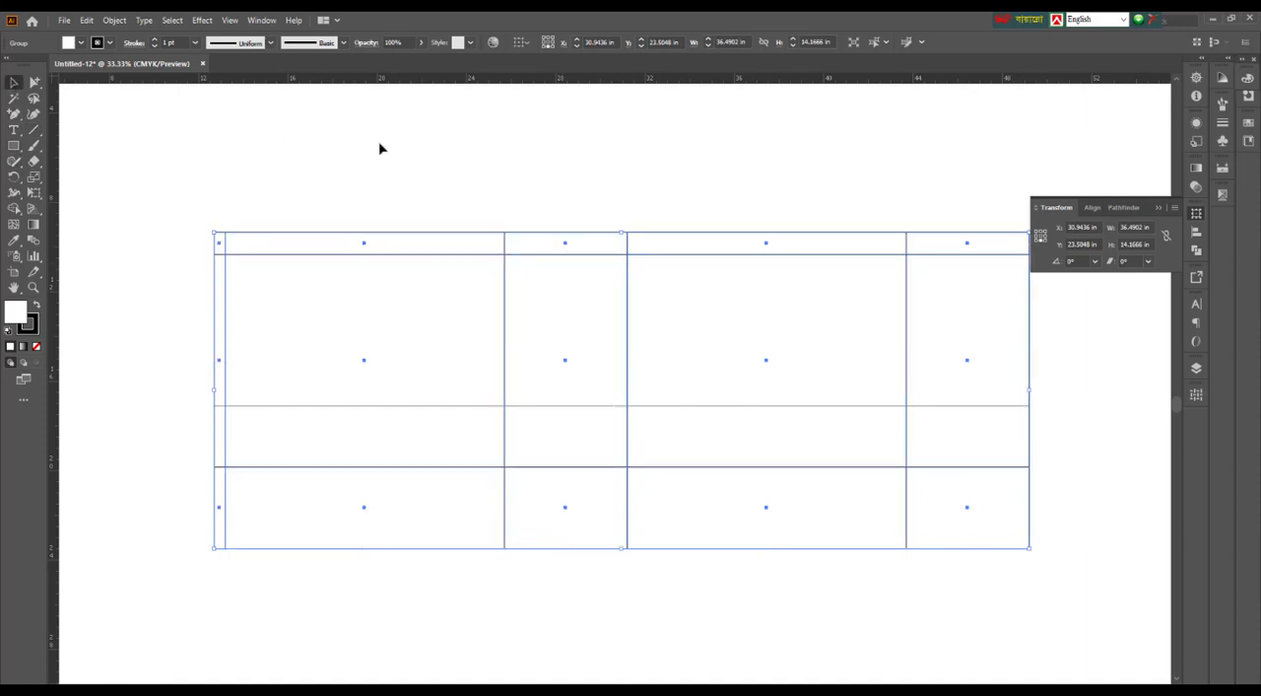
pyautogui.click(533, 162)
pyautogui.click(34, 129)
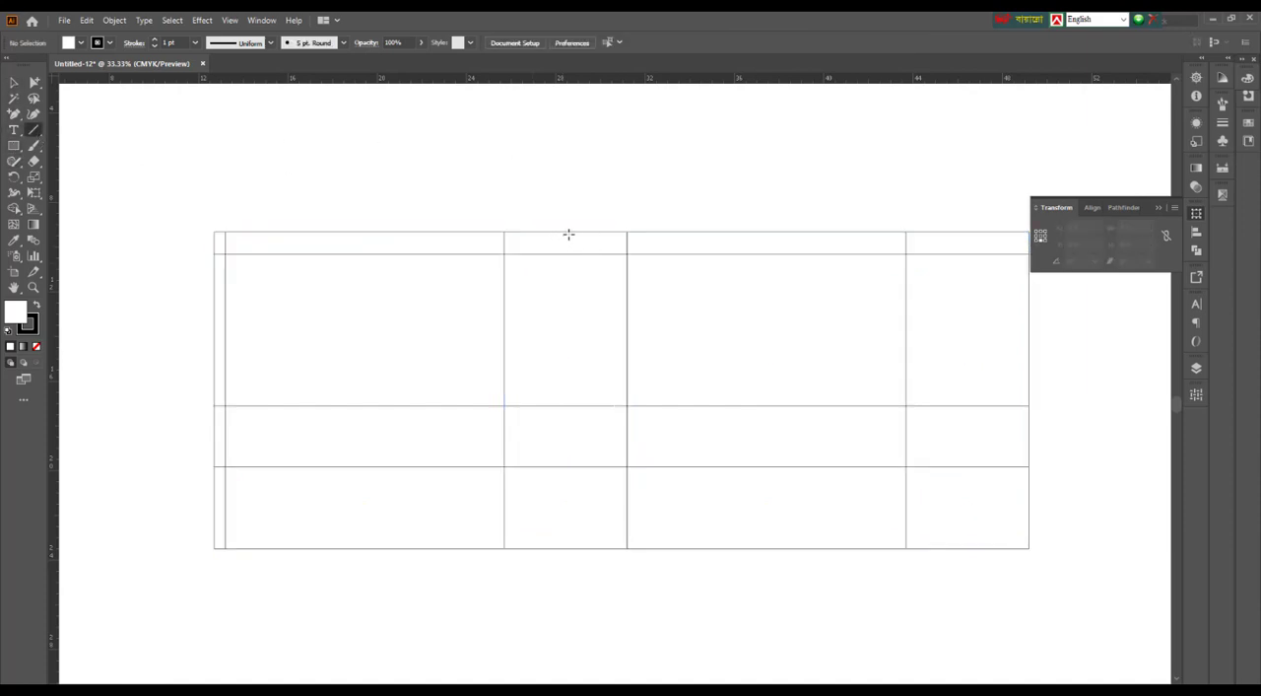
pyautogui.moveTo(563, 230)
pyautogui.mouseDown()
pyautogui.moveTo(597, 544)
pyautogui.moveTo(586, 451)
pyautogui.moveTo(564, 405)
pyautogui.mouseUp()
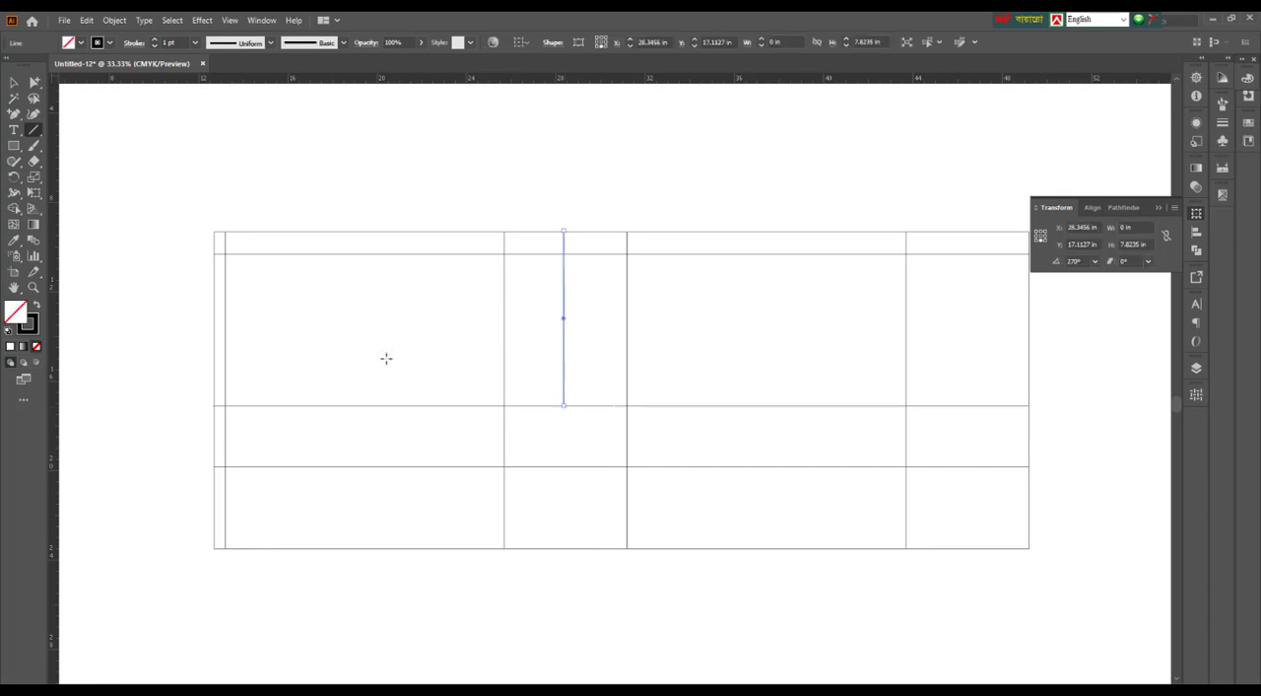
pyautogui.click(15, 81)
pyautogui.click(670, 153)
# Select the panel group and place a vertical guide through the centre point of the inner narrow side panel
pyautogui.scroll(1, 605, 248)
pyautogui.moveTo(581, 187); pyautogui.dragTo(588, 301)
pyautogui.scroll(2, 552, 257)
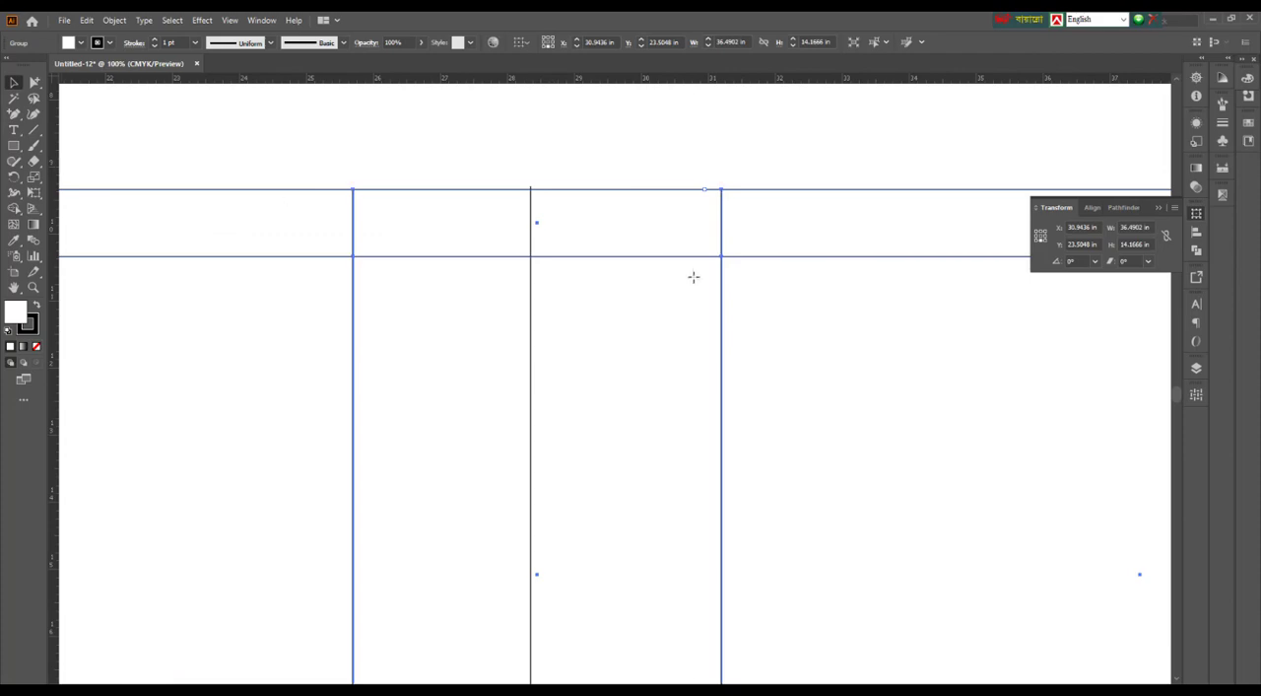
pyautogui.click(536, 223)
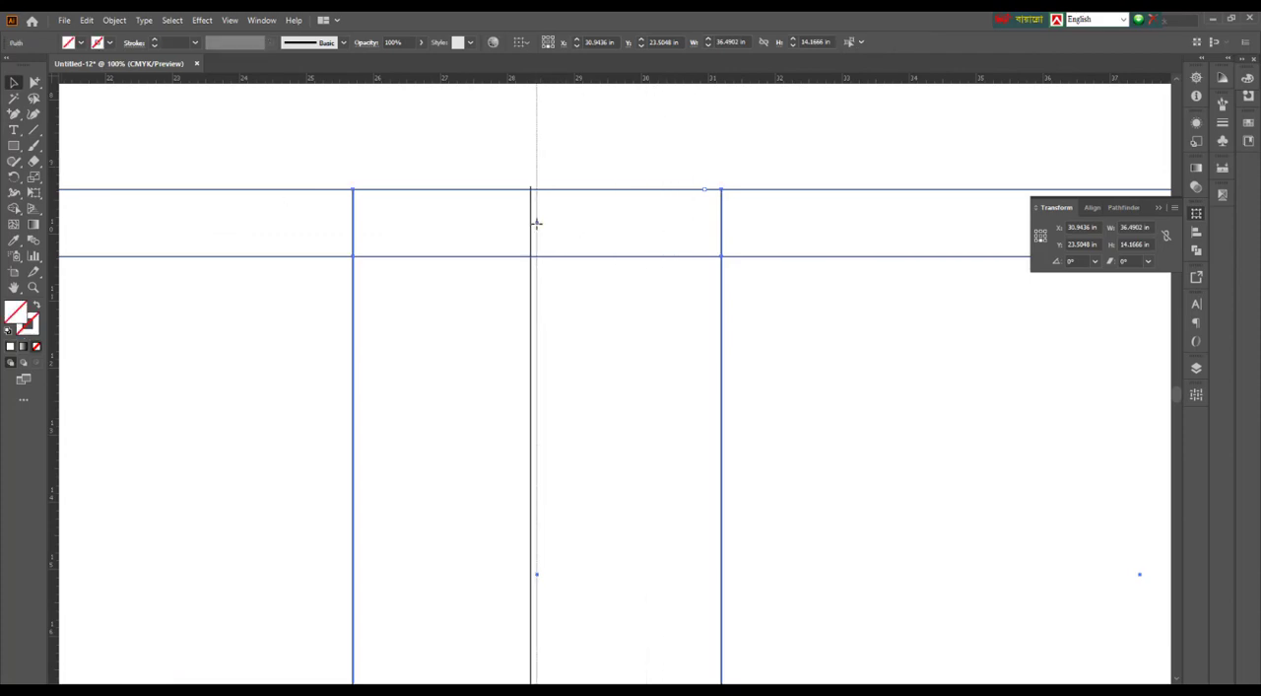
pyautogui.click(543, 202)
pyautogui.scroll(3, 543, 197)
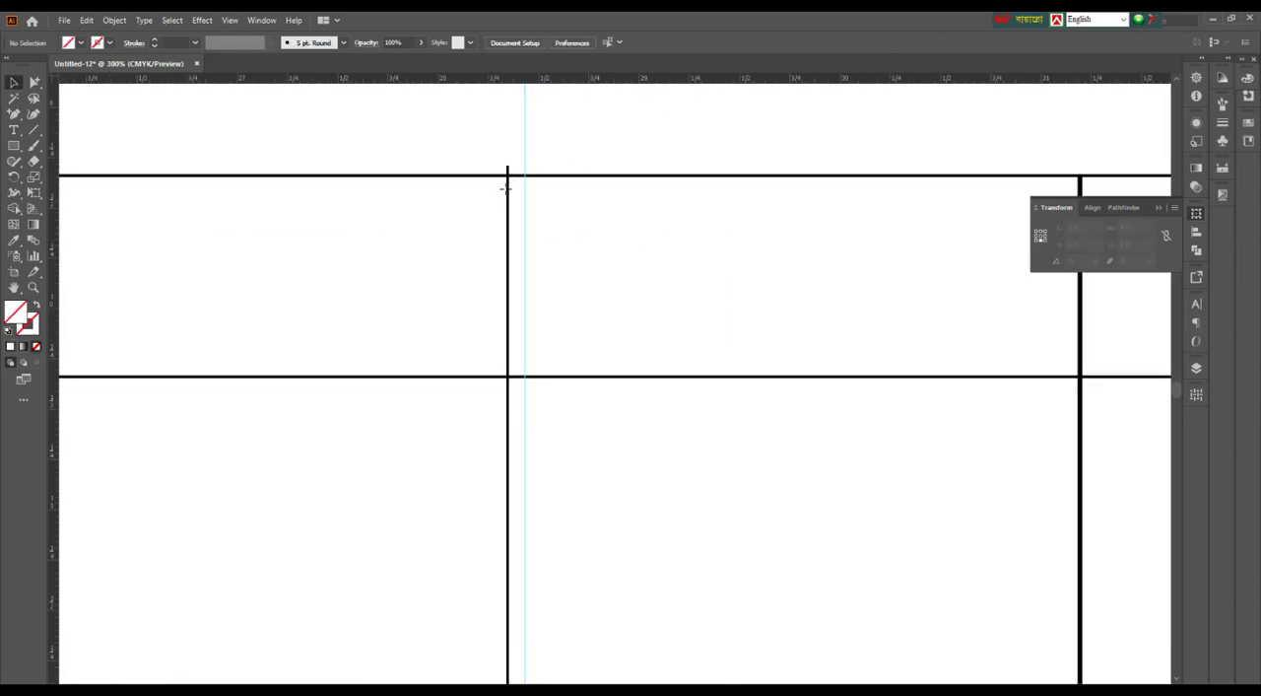
pyautogui.moveTo(506, 188); pyautogui.dragTo(511, 191)
pyautogui.hotkey('ctrl', 'z')
pyautogui.click(519, 164)
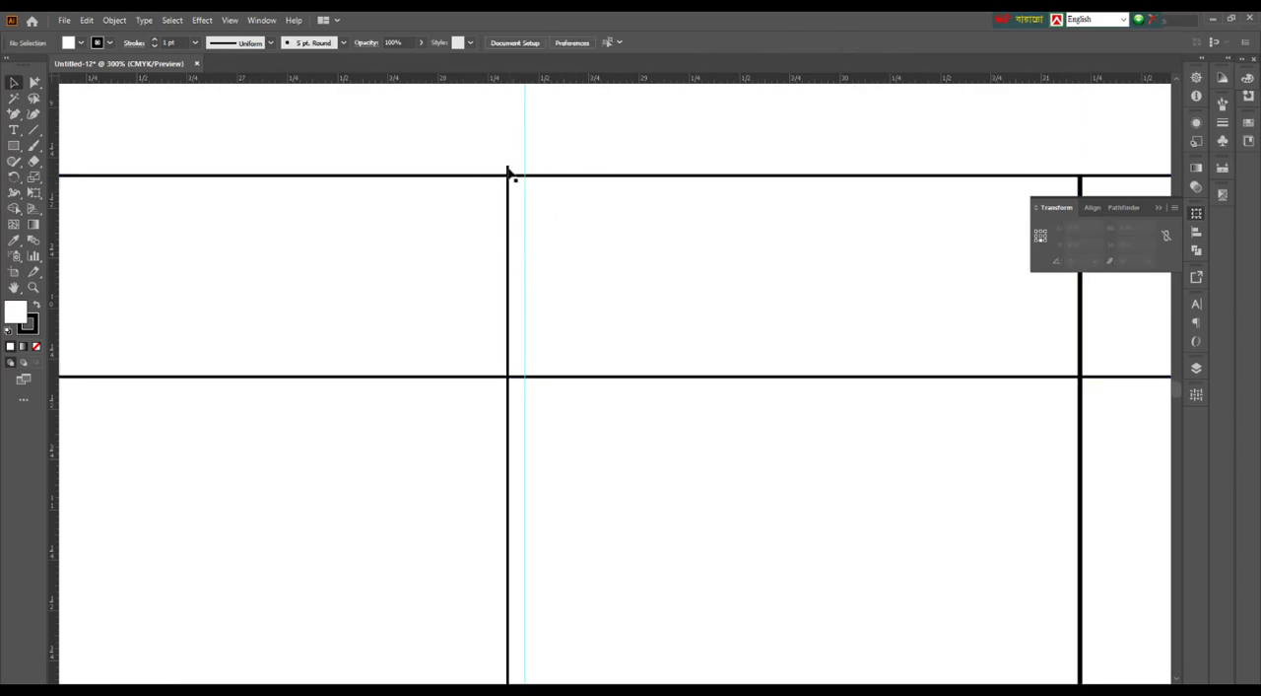
# Move the vertical line onto the centre guide and delete the guide
pyautogui.moveTo(507, 173); pyautogui.dragTo(621, 155)
pyautogui.click(540, 165)
pyautogui.scroll(-5, 535, 179)
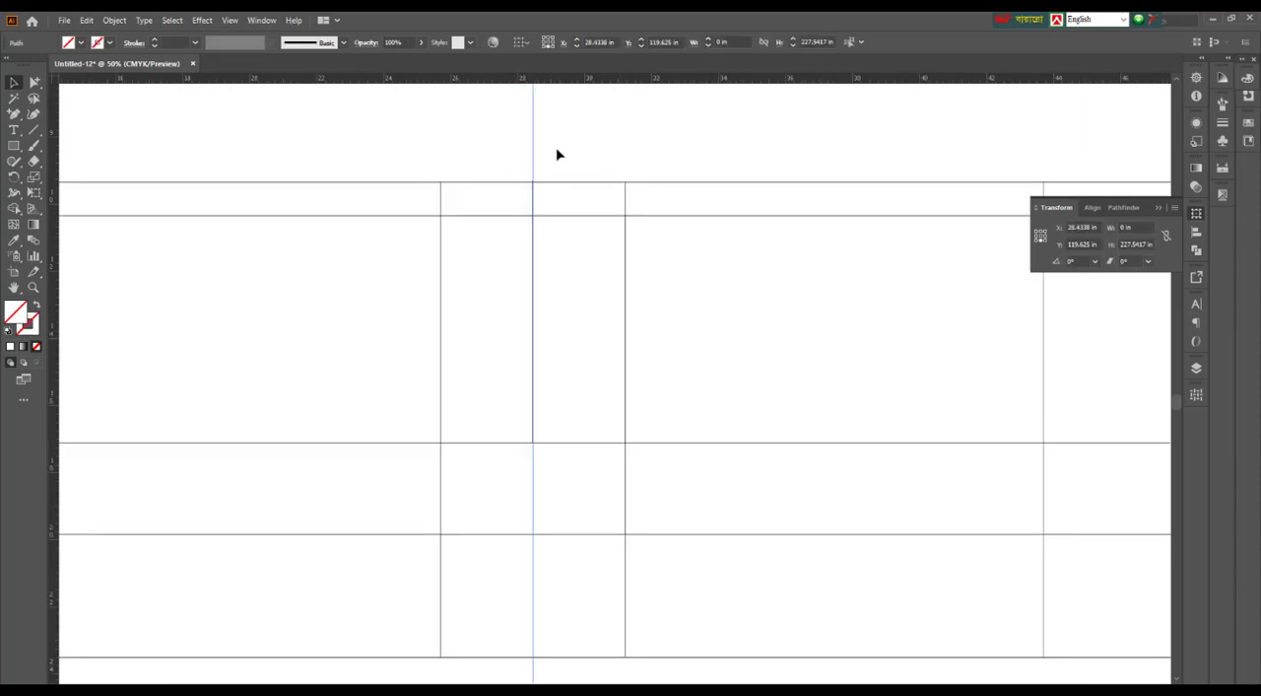
pyautogui.press('Delete')
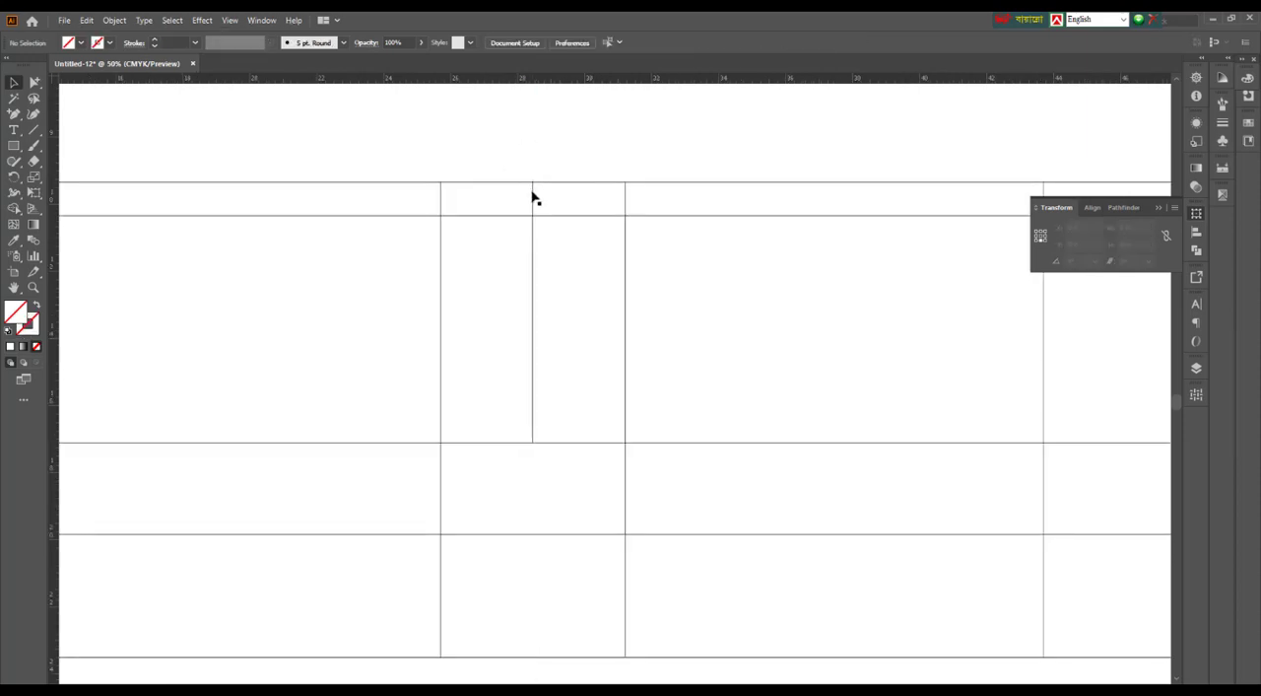
# Shorten the centre line's upper end to meet the layout's top edge, making it about 7.78 in long
pyautogui.click(533, 200)
pyautogui.scroll(3, 531, 184)
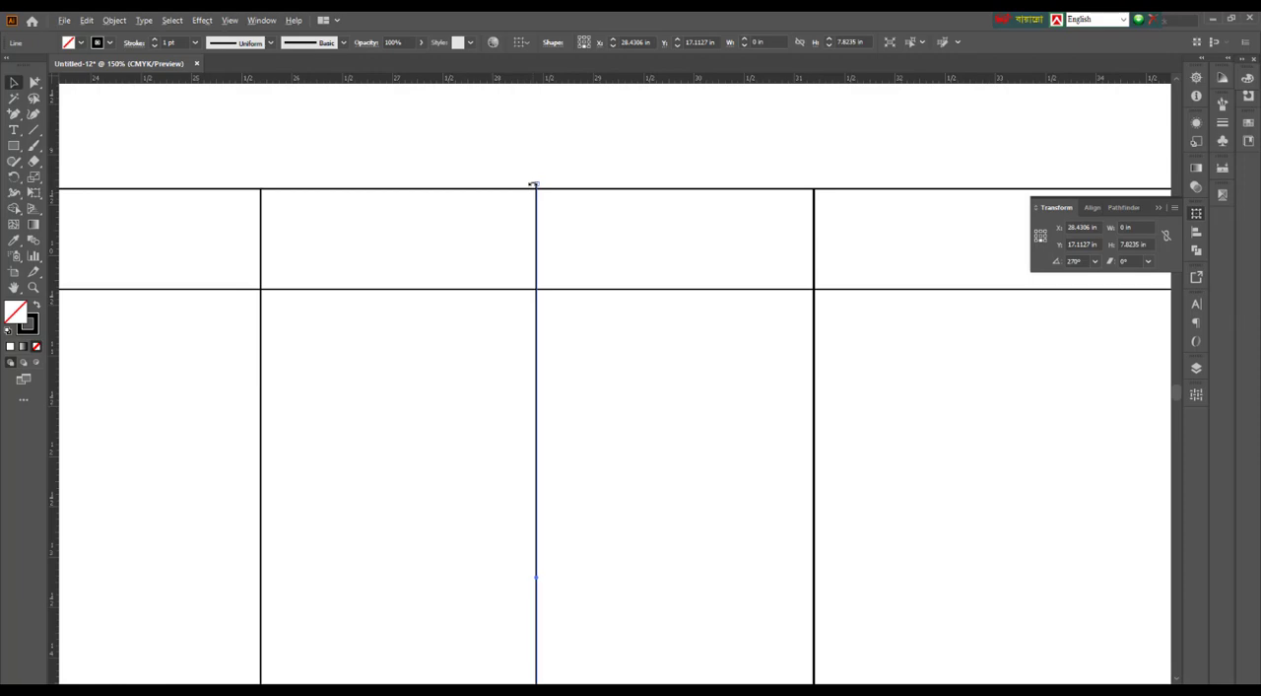
pyautogui.scroll(3, 533, 184)
pyautogui.moveTo(544, 187); pyautogui.dragTo(546, 205)
pyautogui.scroll(-5, 554, 204)
pyautogui.click(563, 178)
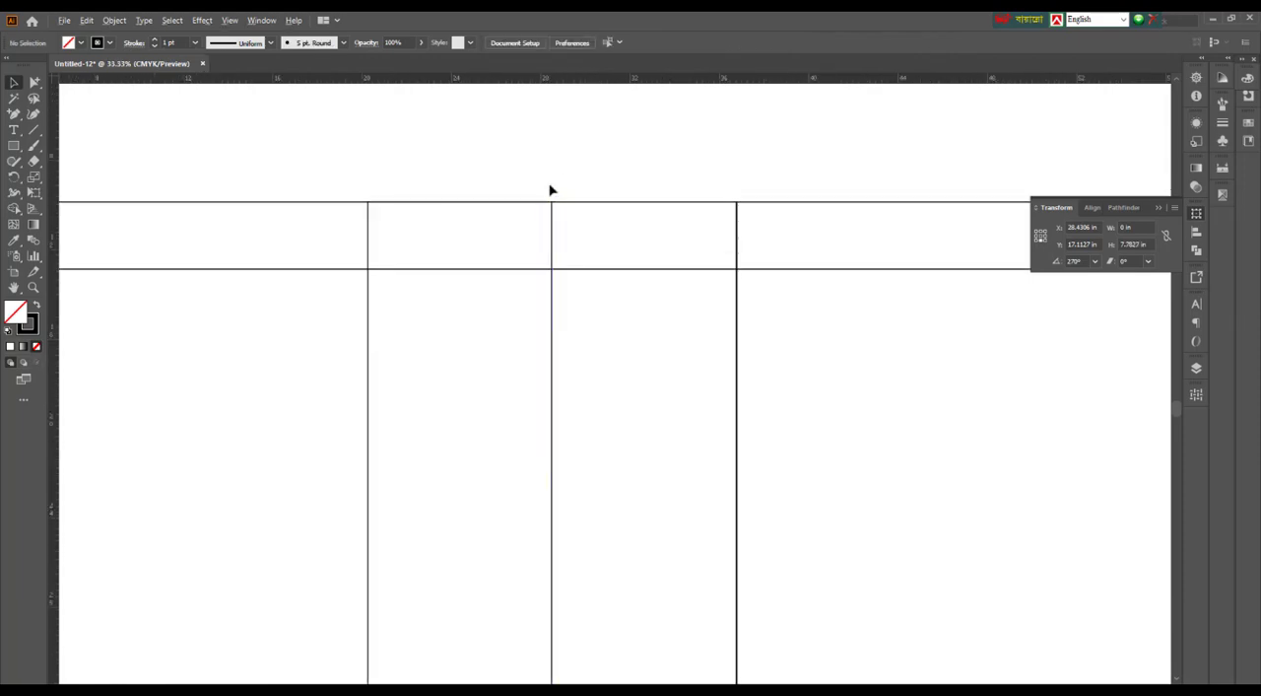
pyautogui.scroll(-4, 549, 187)
pyautogui.scroll(2, 548, 370)
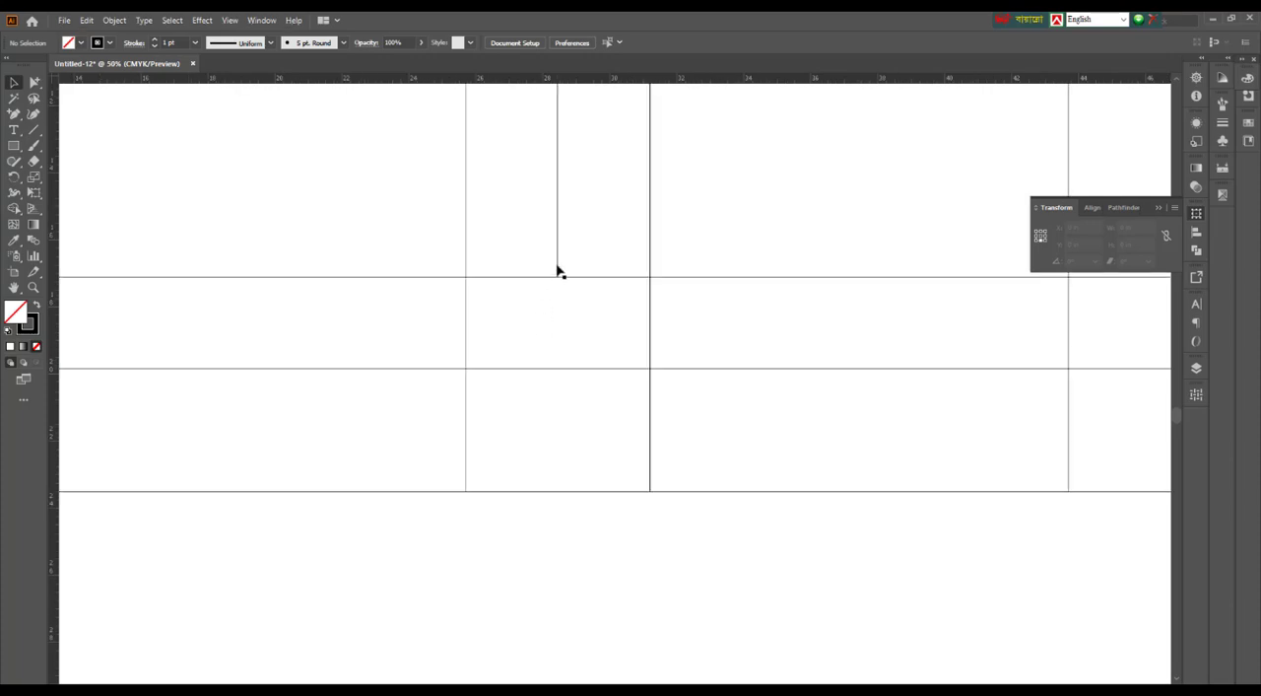
# Draw a diagonal line about 6.35 in wide and 6.39 in high from the centre line's lower end through the side panel's bottom-left corner to the layout's bottom edge
pyautogui.click(556, 271)
pyautogui.scroll(-1, 603, 442)
pyautogui.click(600, 533)
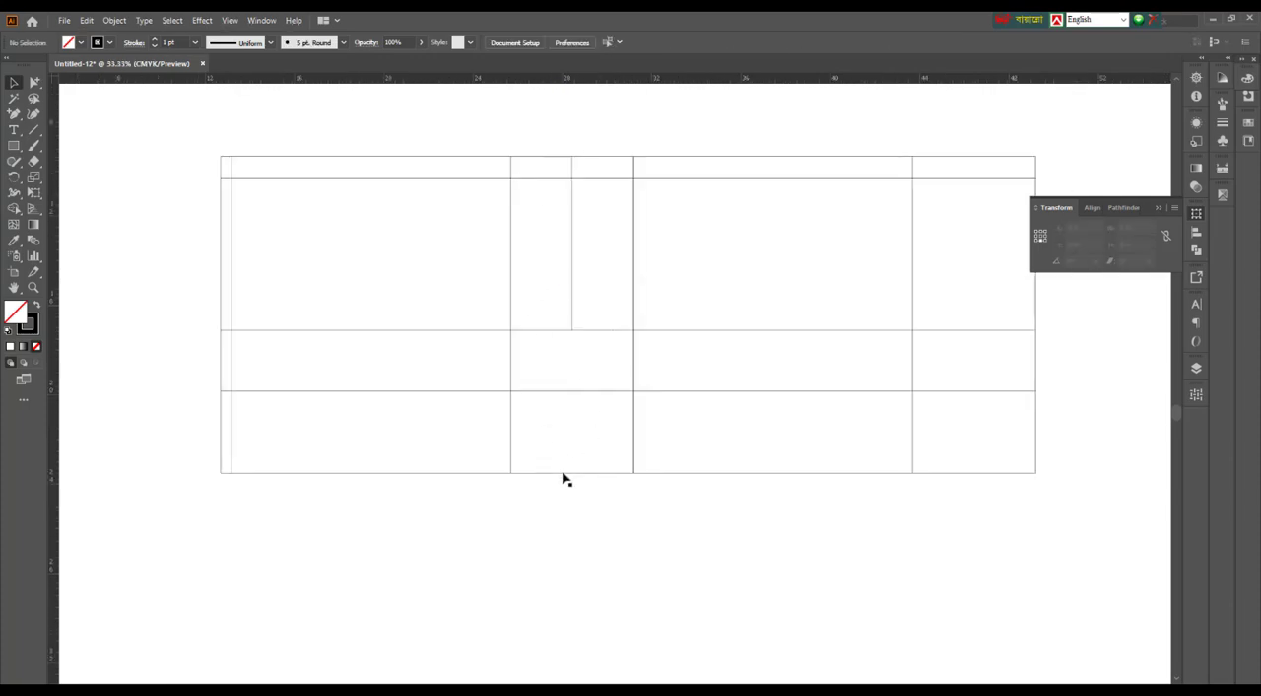
pyautogui.moveTo(568, 538); pyautogui.dragTo(639, 550)
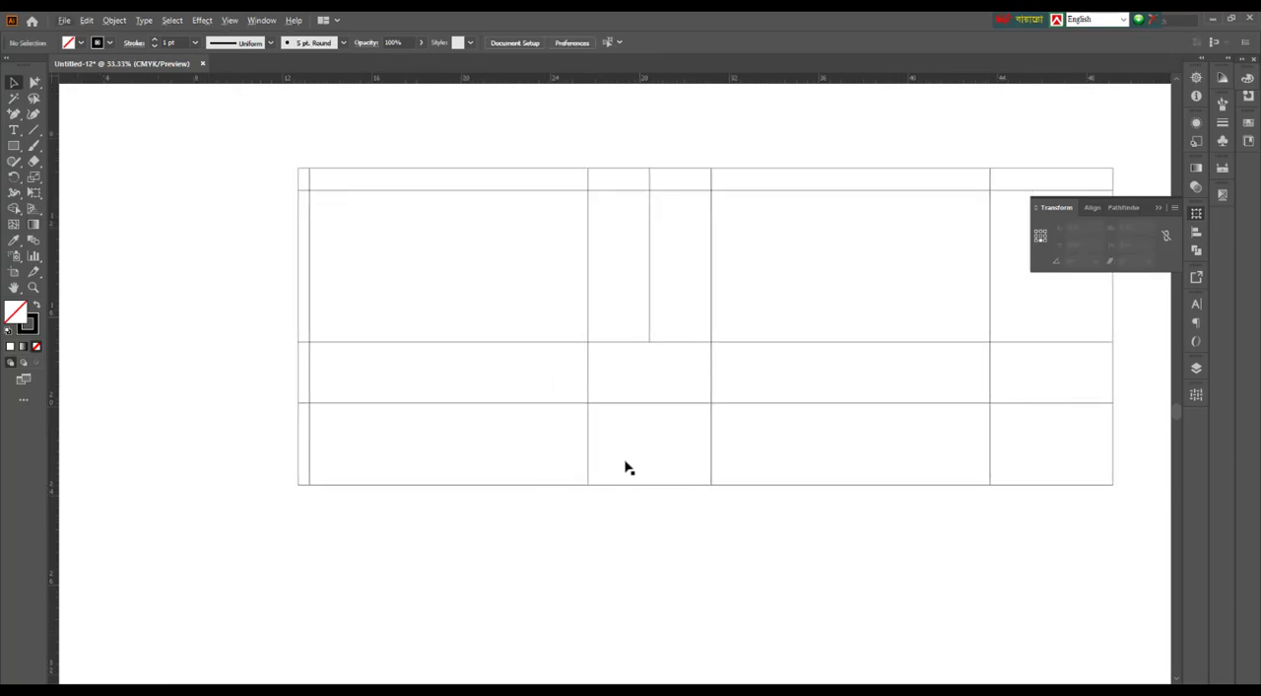
pyautogui.scroll(1, 617, 460)
pyautogui.scroll(-1, 610, 456)
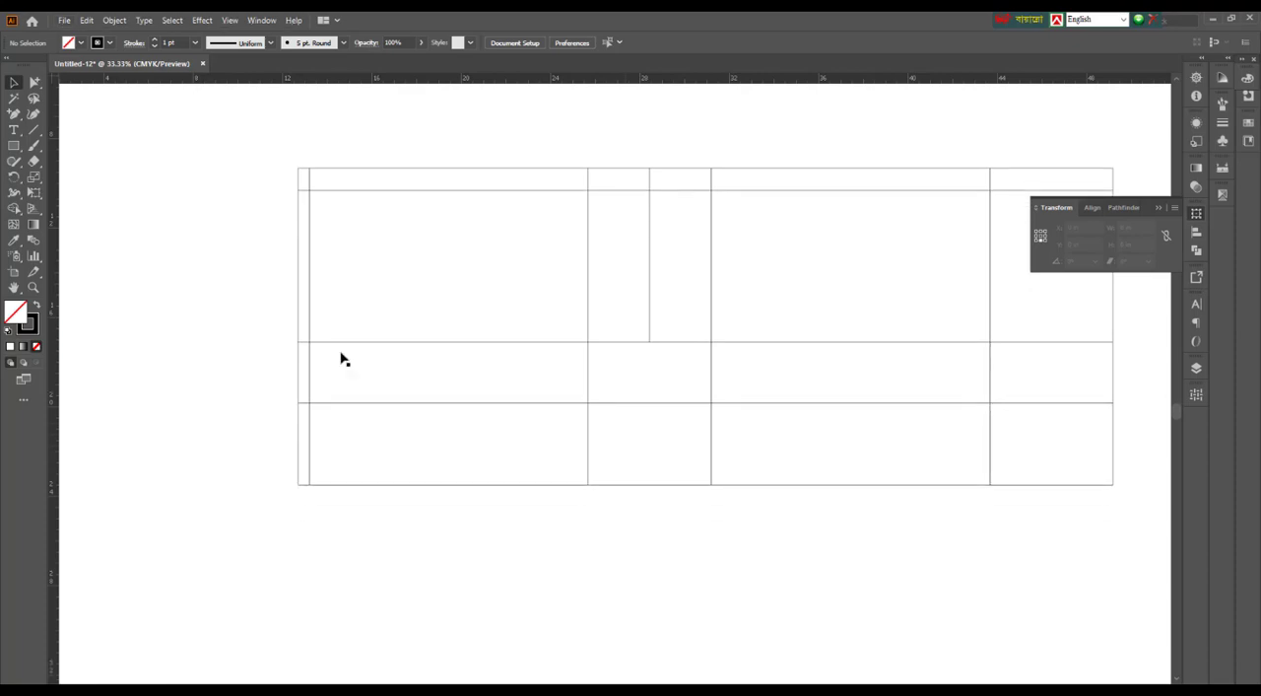
pyautogui.click(33, 129)
pyautogui.scroll(1, 539, 391)
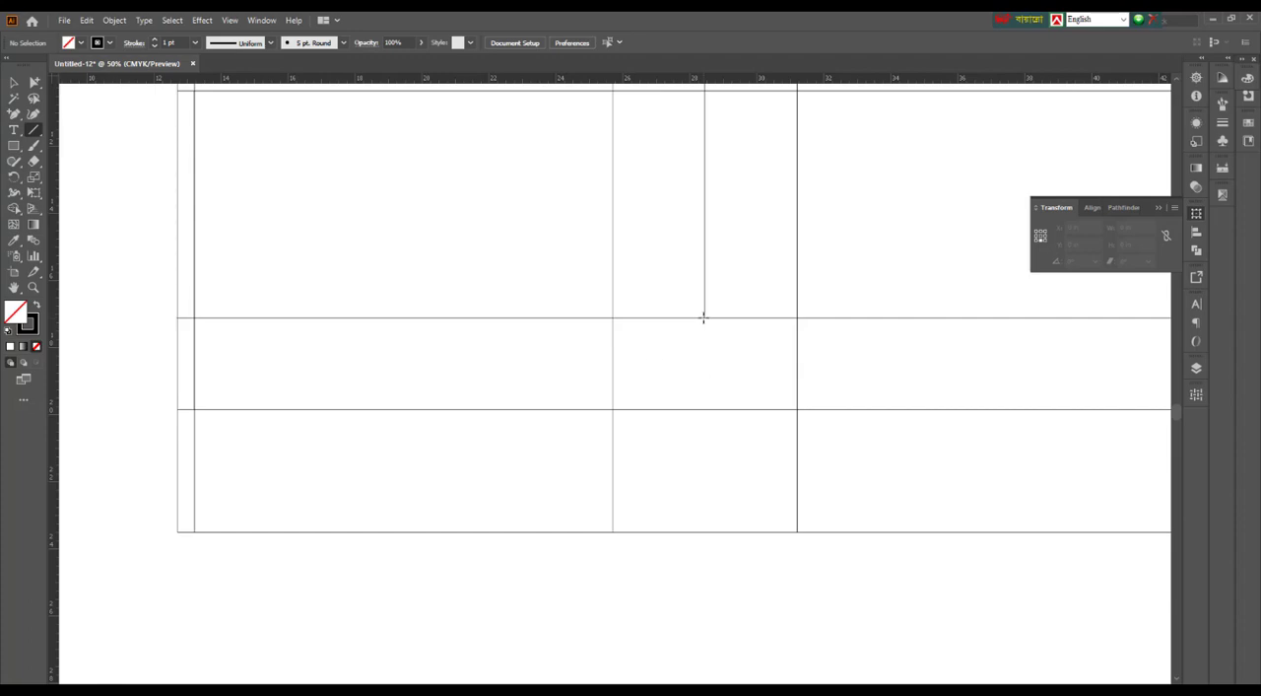
pyautogui.moveTo(704, 318); pyautogui.dragTo(491, 532)
pyautogui.press('v')
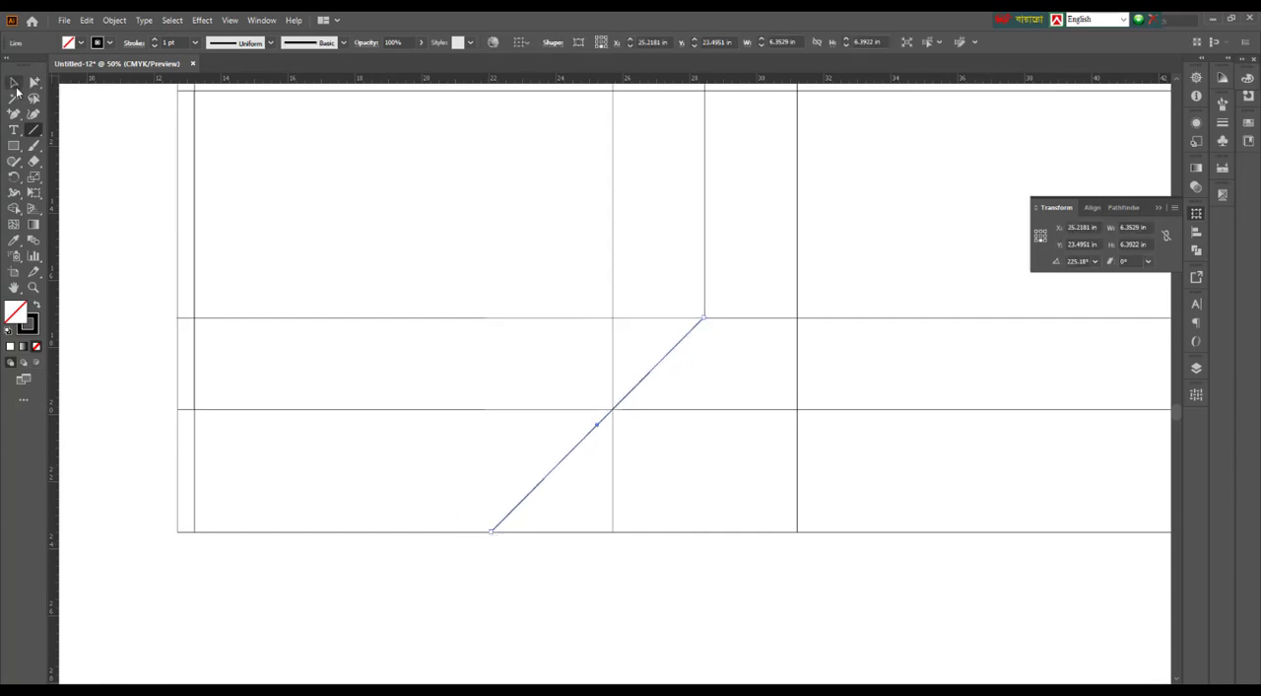
pyautogui.scroll(-2, 402, 219)
pyautogui.click(640, 496)
pyautogui.moveTo(570, 445); pyautogui.dragTo(597, 507)
pyautogui.scroll(1, 648, 491)
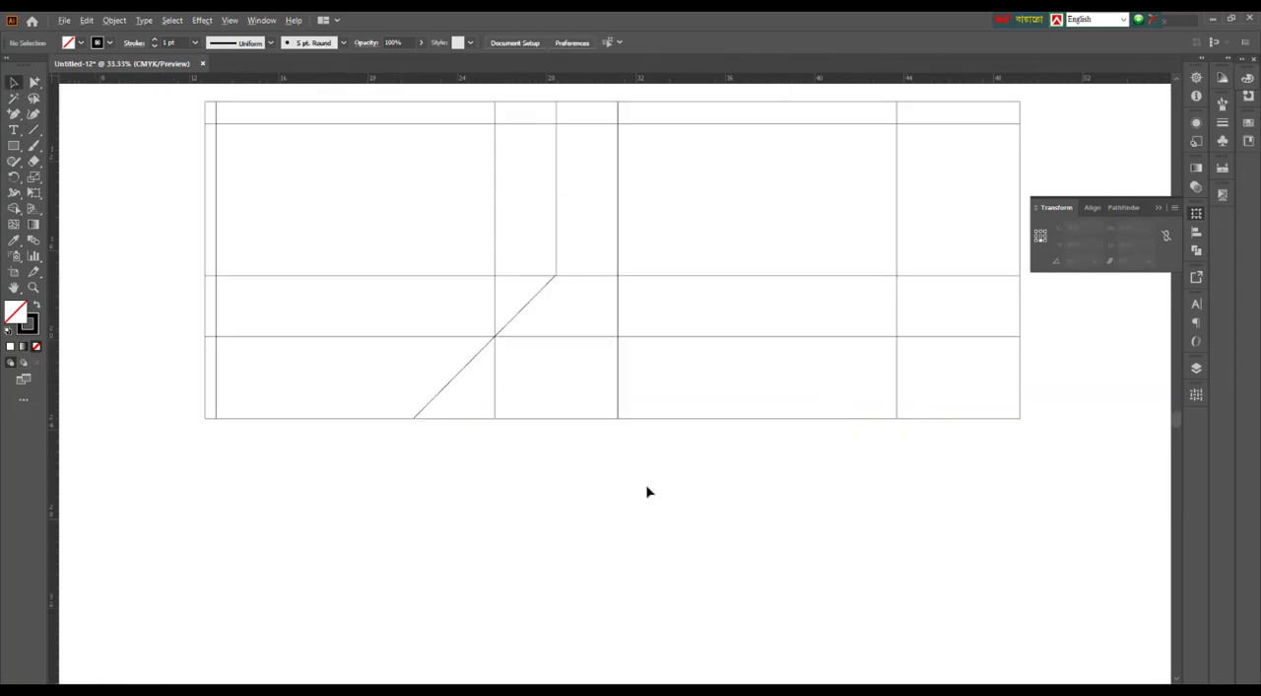
pyautogui.moveTo(713, 515); pyautogui.dragTo(725, 517)
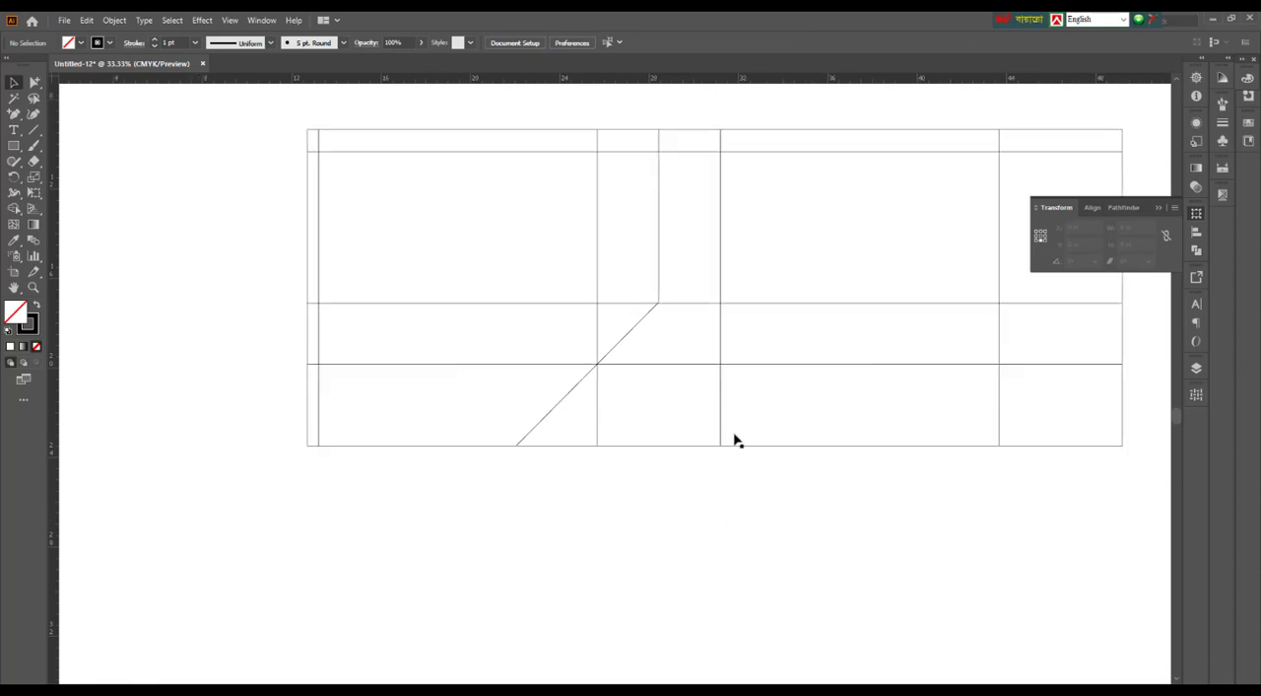
# Duplicate the diagonal line in place and reflect the copy across the vertical axis
pyautogui.click(628, 335)
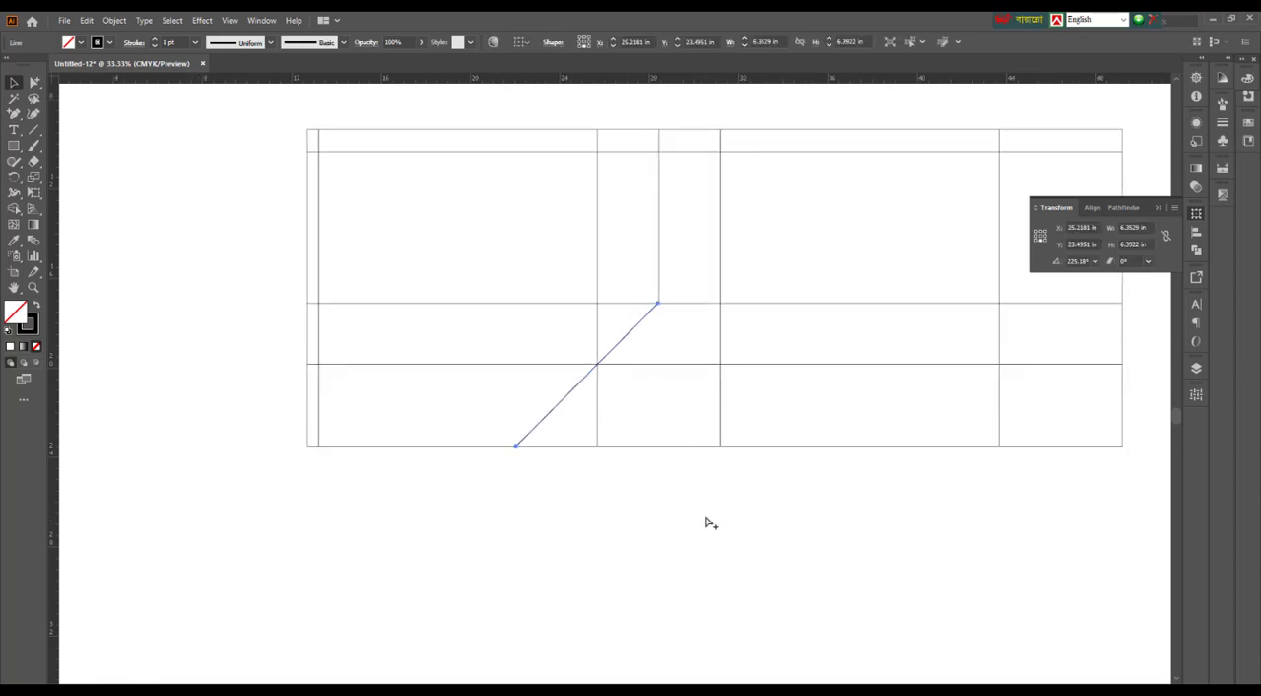
pyautogui.hotkey('ctrl', 'f')
pyautogui.click(14, 177)
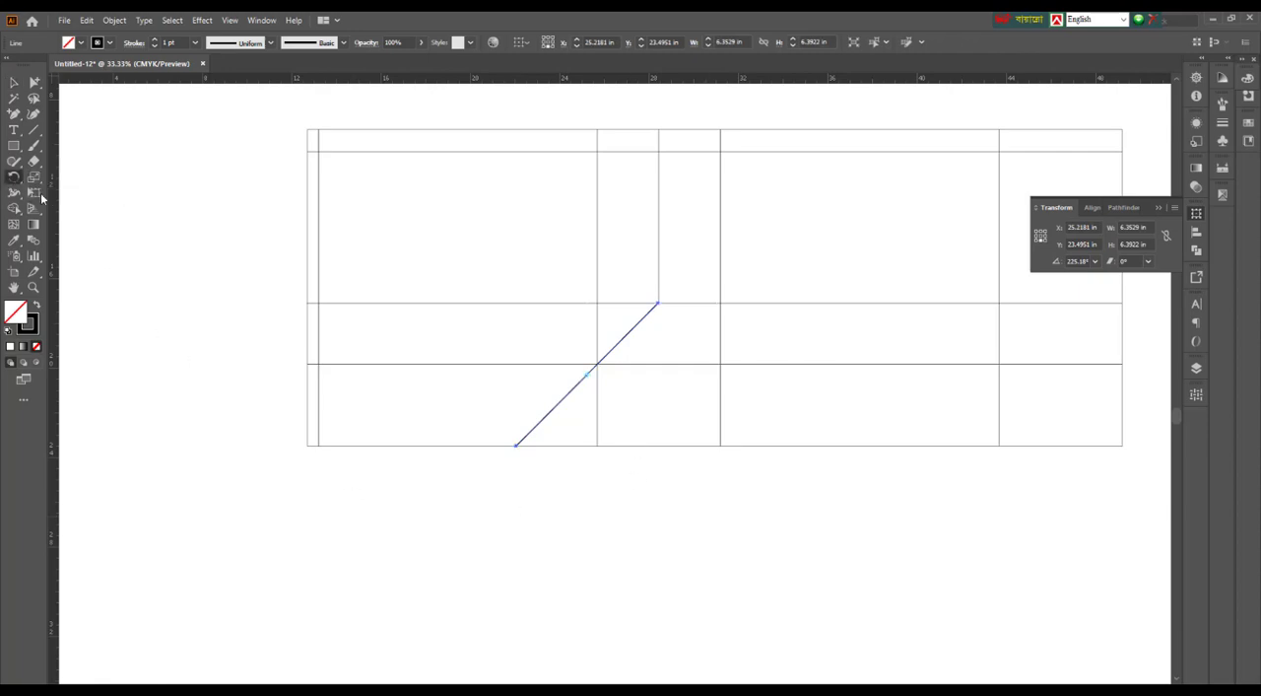
pyautogui.doubleClick(15, 177)
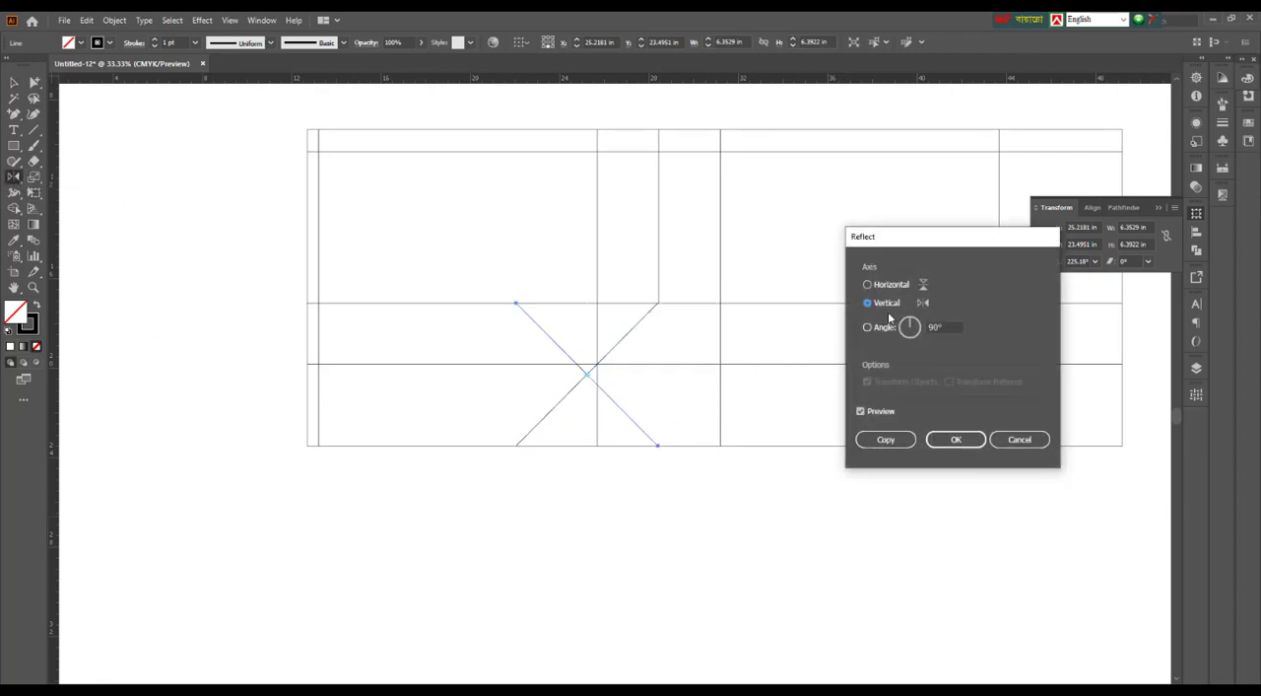
pyautogui.click(956, 439)
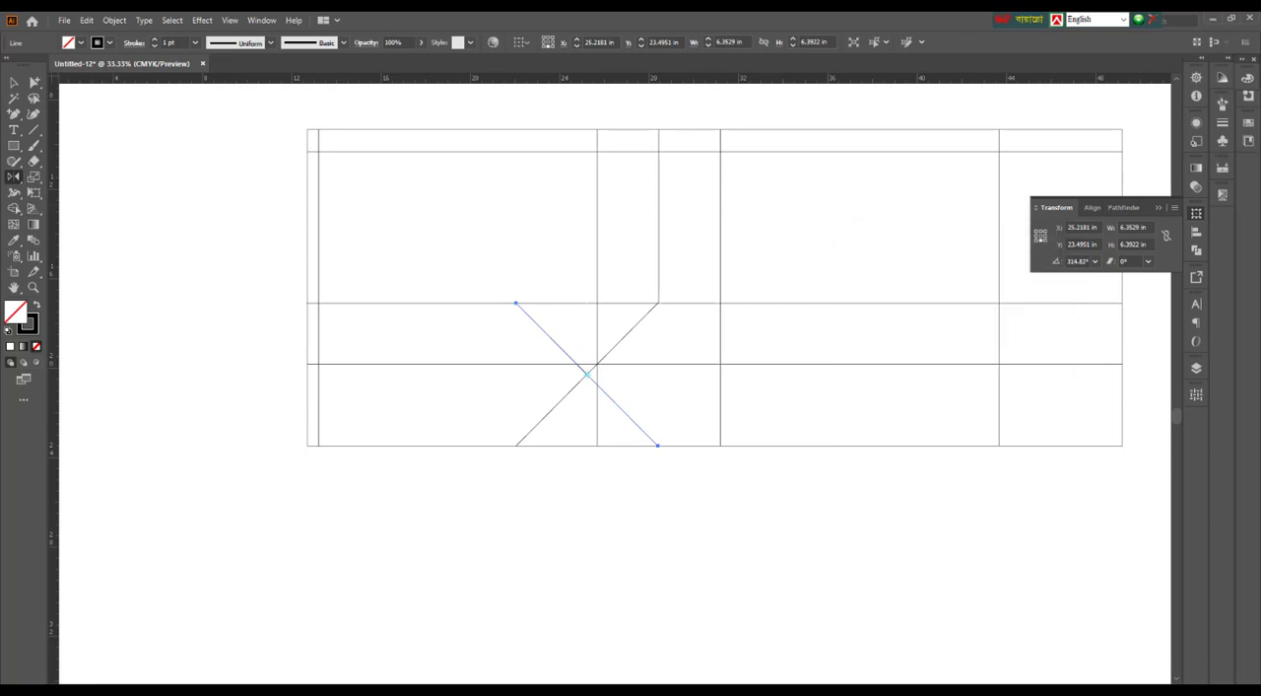
# Move the mirrored diagonal so its upper end meets the first diagonal at the centre line's lower end
pyautogui.click(13, 83)
pyautogui.click(332, 292)
pyautogui.moveTo(524, 315); pyautogui.dragTo(665, 318)
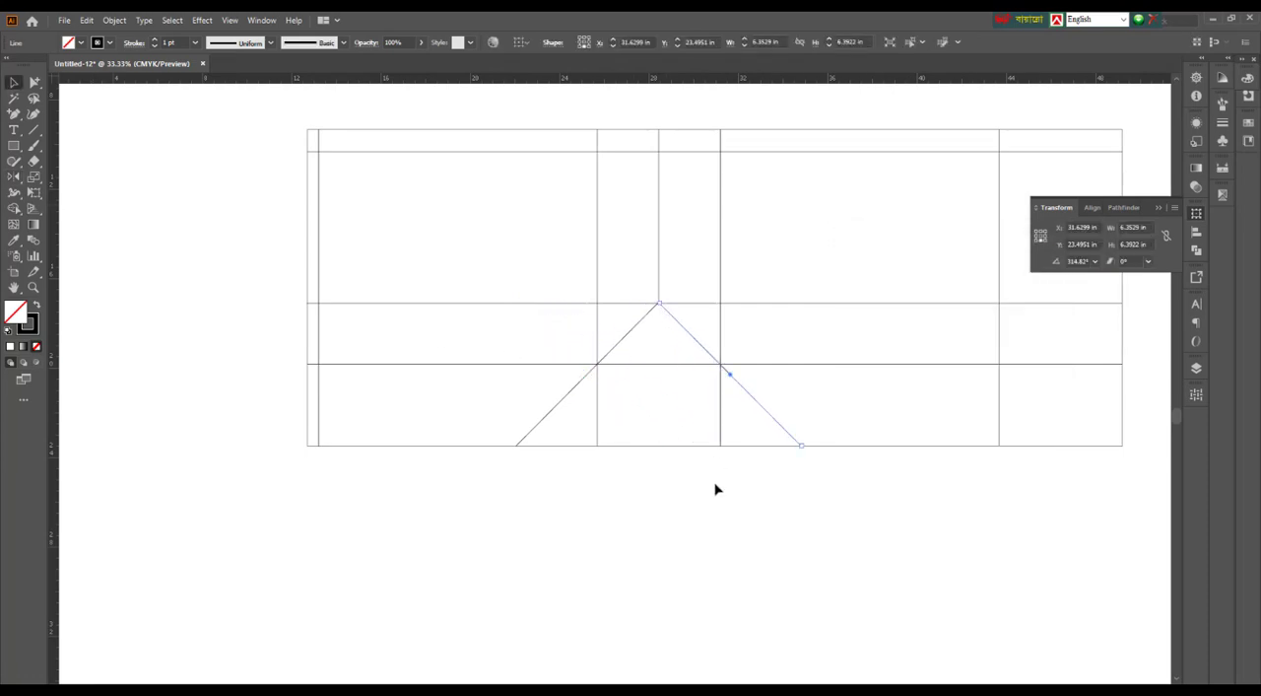
pyautogui.moveTo(752, 509); pyautogui.dragTo(555, 524)
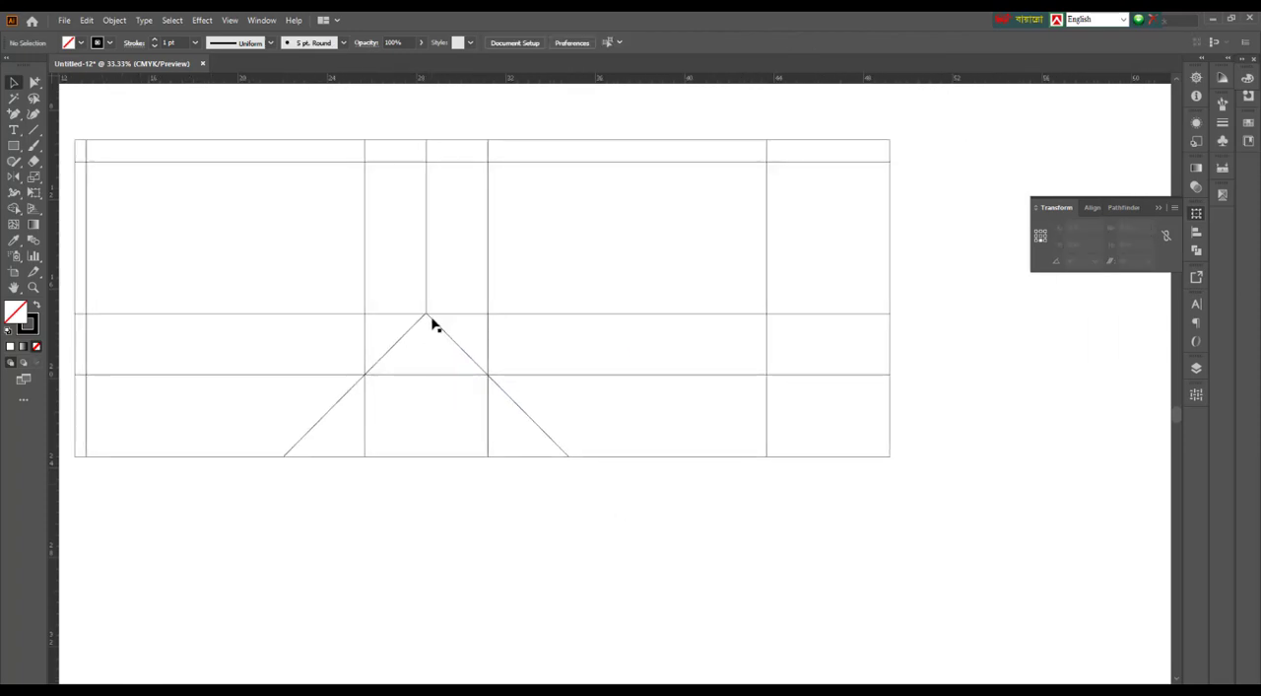
# Copy both diagonals to the outer narrow side panel, with their upper ends meeting where its inner edge crosses the crease line
pyautogui.moveTo(514, 331); pyautogui.dragTo(772, 362)
pyautogui.moveTo(944, 408); pyautogui.dragTo(1042, 425)
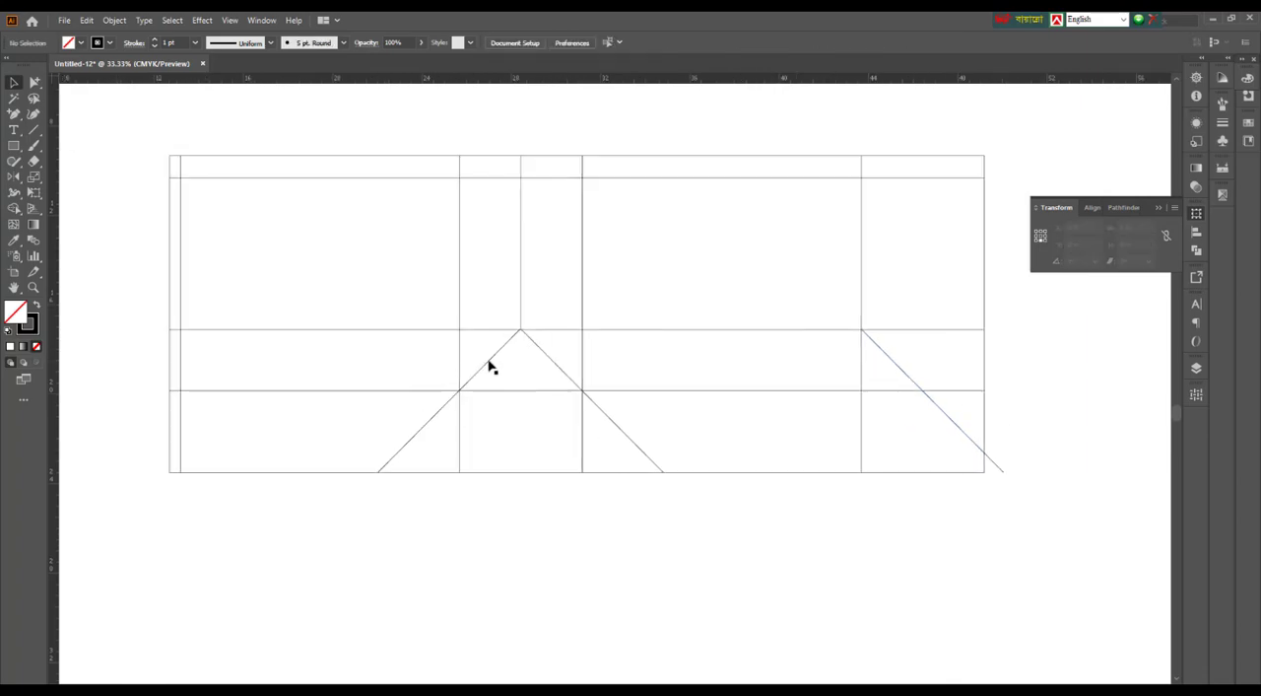
pyautogui.moveTo(491, 367); pyautogui.dragTo(840, 404)
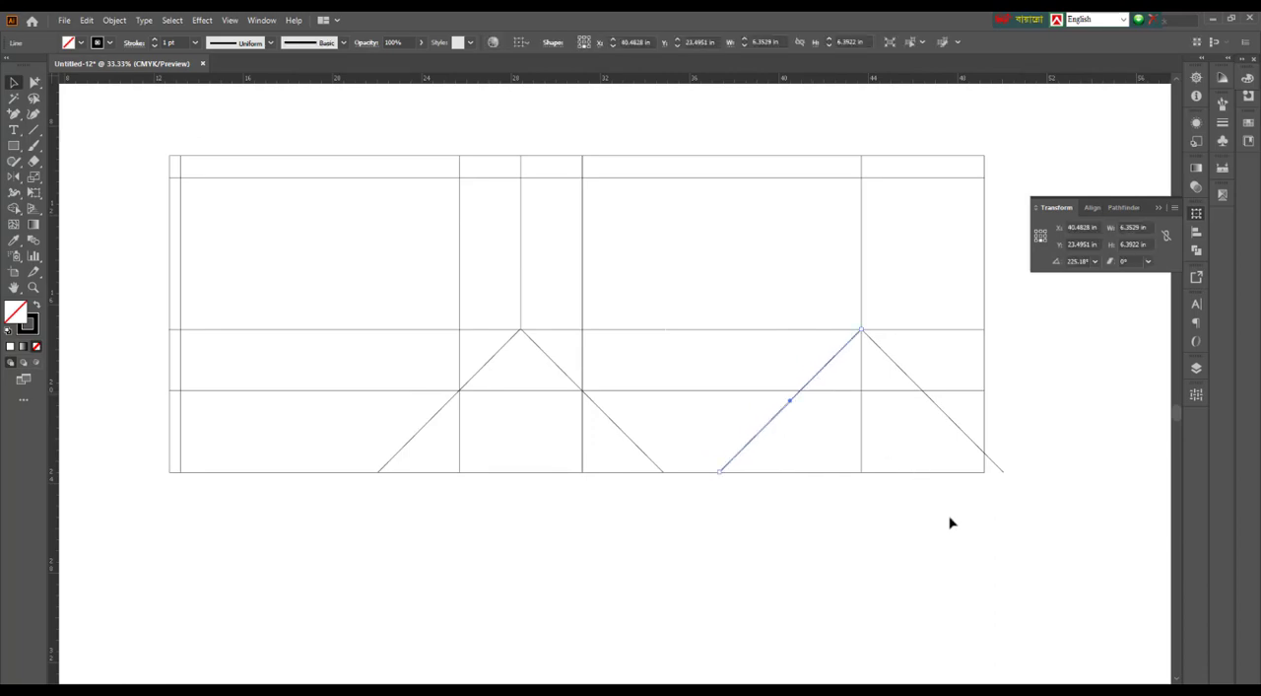
pyautogui.click(952, 523)
pyautogui.moveTo(1017, 523); pyautogui.dragTo(1025, 533)
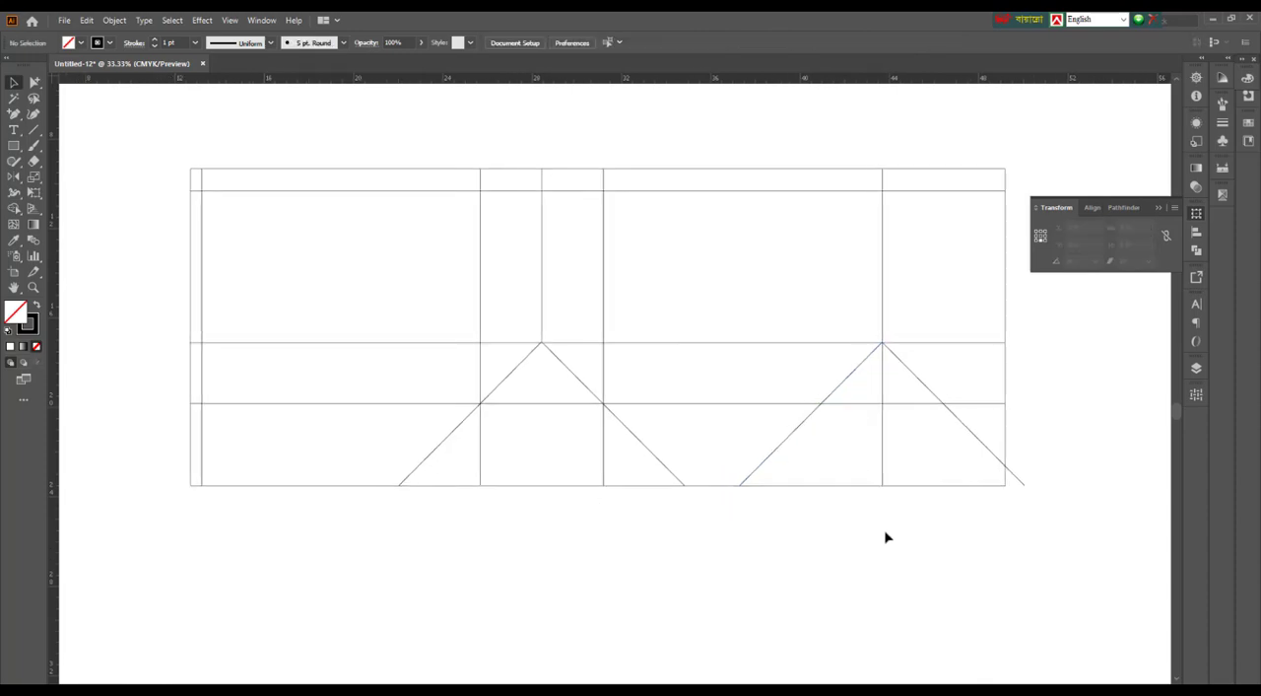
pyautogui.moveTo(958, 558); pyautogui.dragTo(937, 561)
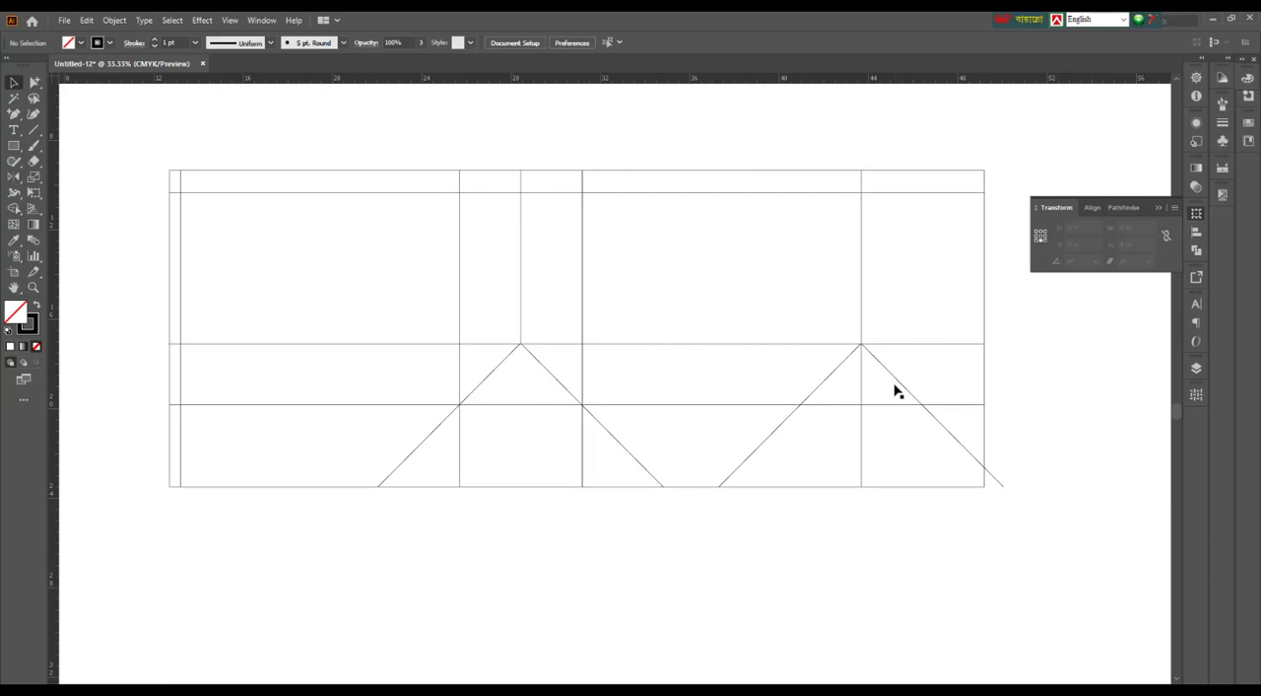
# Move the copied right diagonal clear of the layout and place a vertical guide through the centre point of the outer narrow side panel
pyautogui.moveTo(894, 377); pyautogui.dragTo(1045, 380)
pyautogui.click(835, 371)
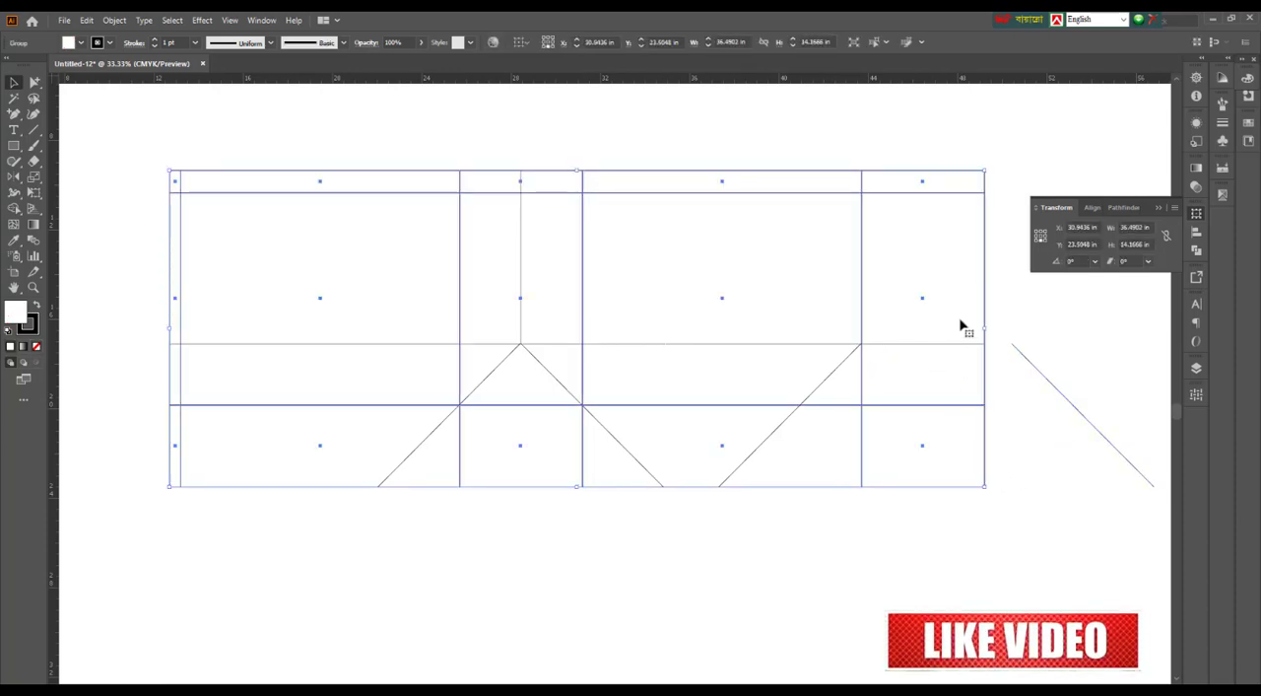
pyautogui.click(1042, 342)
pyautogui.moveTo(1050, 353); pyautogui.dragTo(959, 359)
pyautogui.click(892, 246)
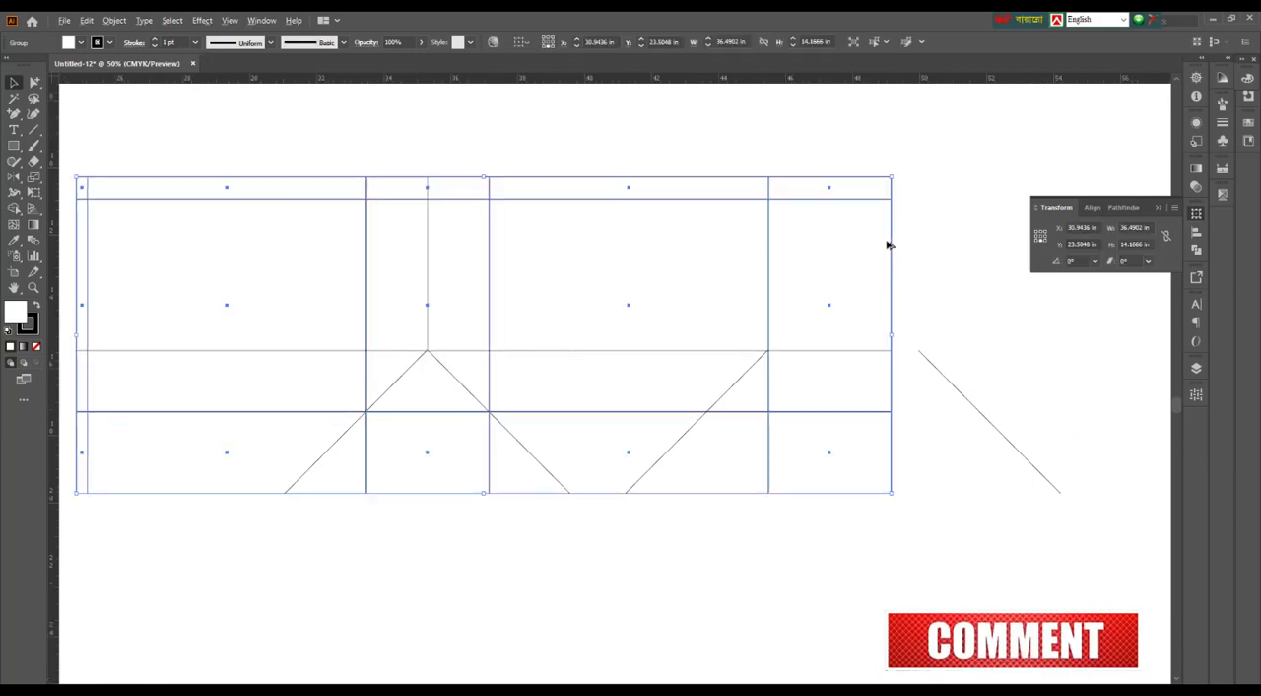
pyautogui.hotkey('ctrl', '=')
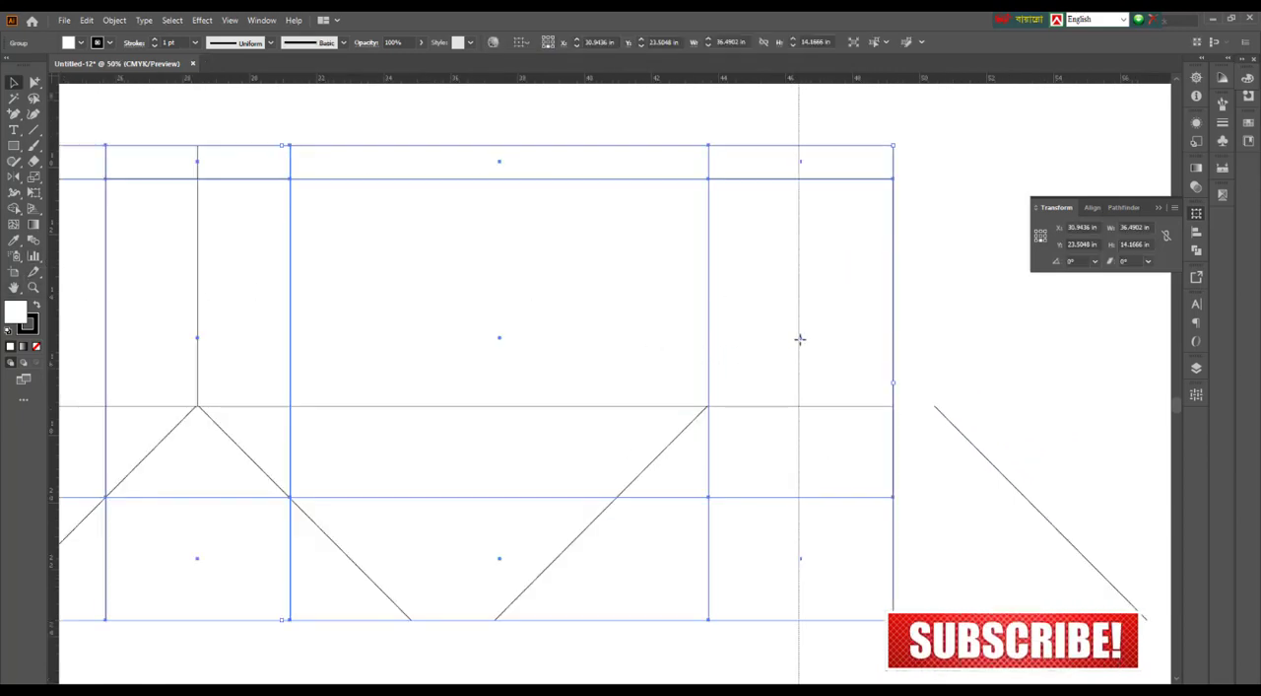
pyautogui.click(961, 371)
pyautogui.moveTo(961, 372); pyautogui.dragTo(973, 375)
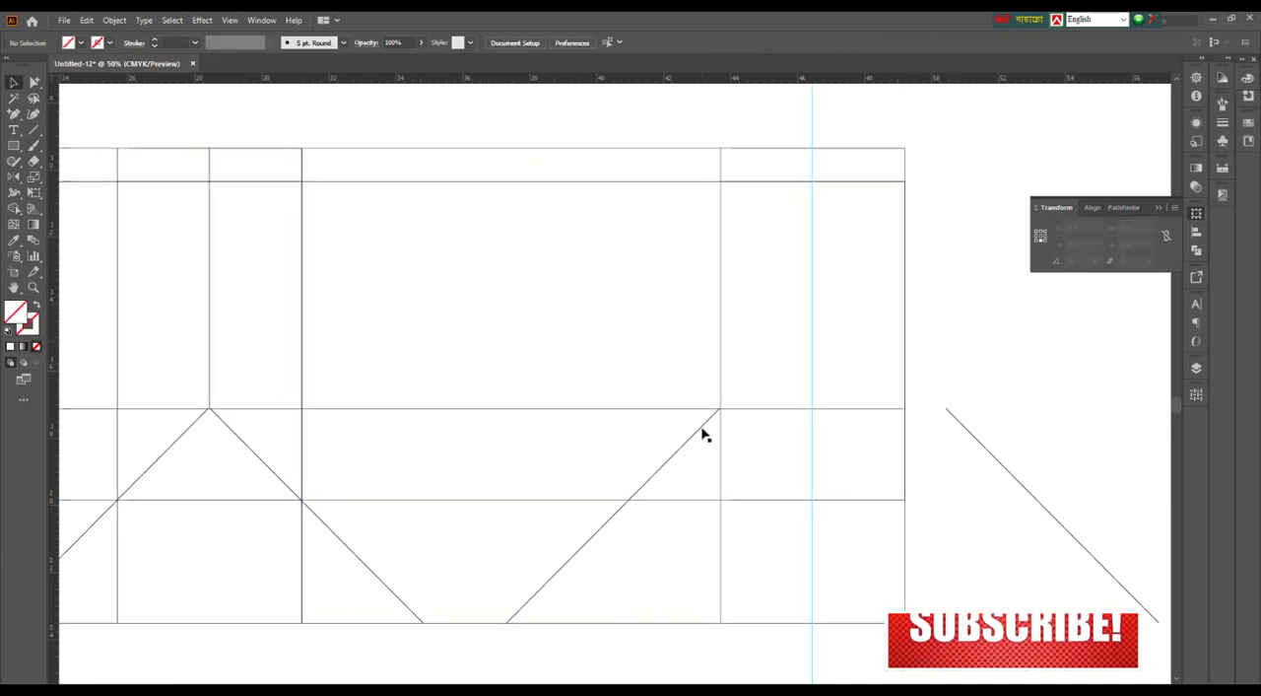
pyautogui.moveTo(701, 431); pyautogui.dragTo(734, 432)
pyautogui.hotkey('ctrl', 'z')
pyautogui.click(960, 411)
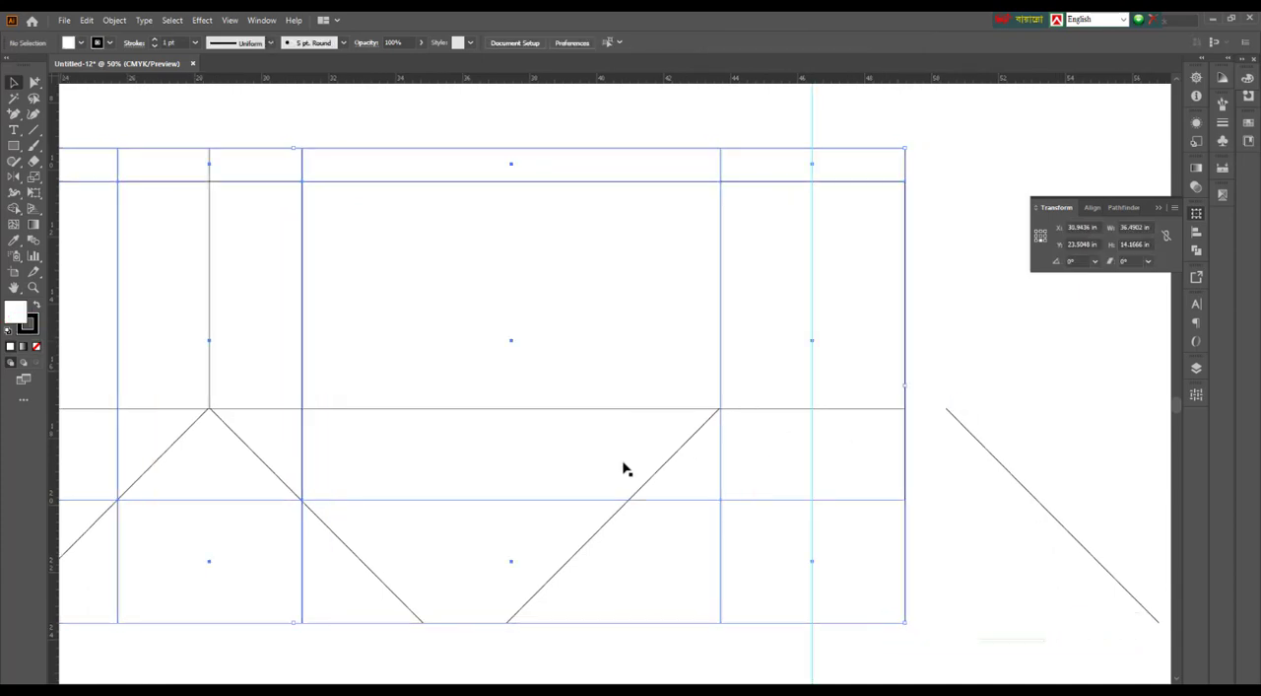
# Move both copied diagonals so their upper ends meet at the centre guide on the crease line
pyautogui.moveTo(642, 488); pyautogui.dragTo(735, 500)
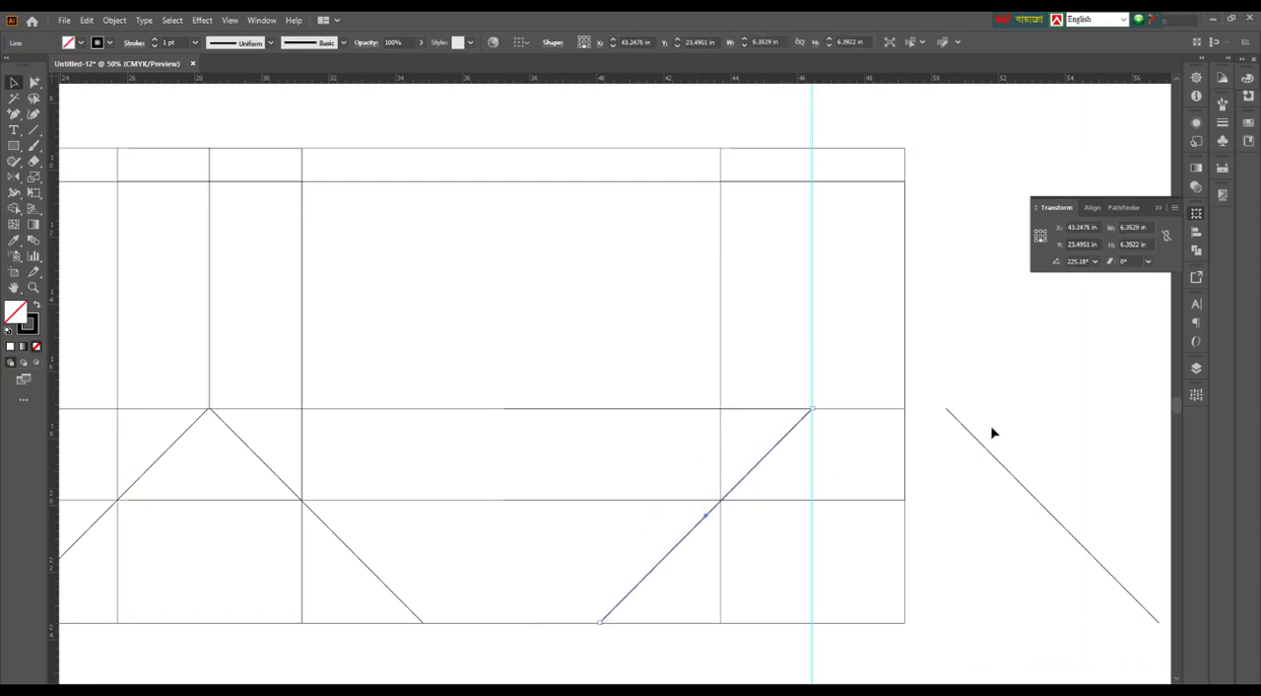
pyautogui.click(990, 431)
pyautogui.moveTo(959, 427); pyautogui.dragTo(826, 428)
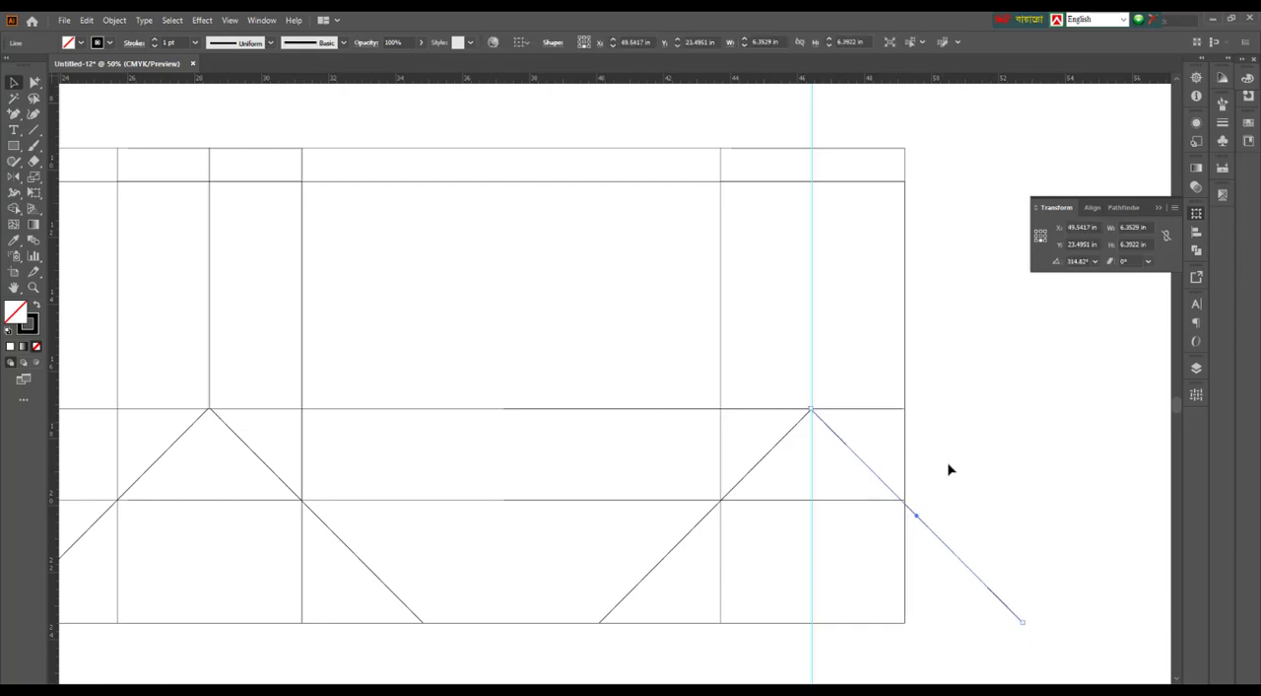
# Fine-tune the two copied diagonals' positions so their upper ends line up closely at the guide and the crease line
pyautogui.scroll(10, 811, 404)
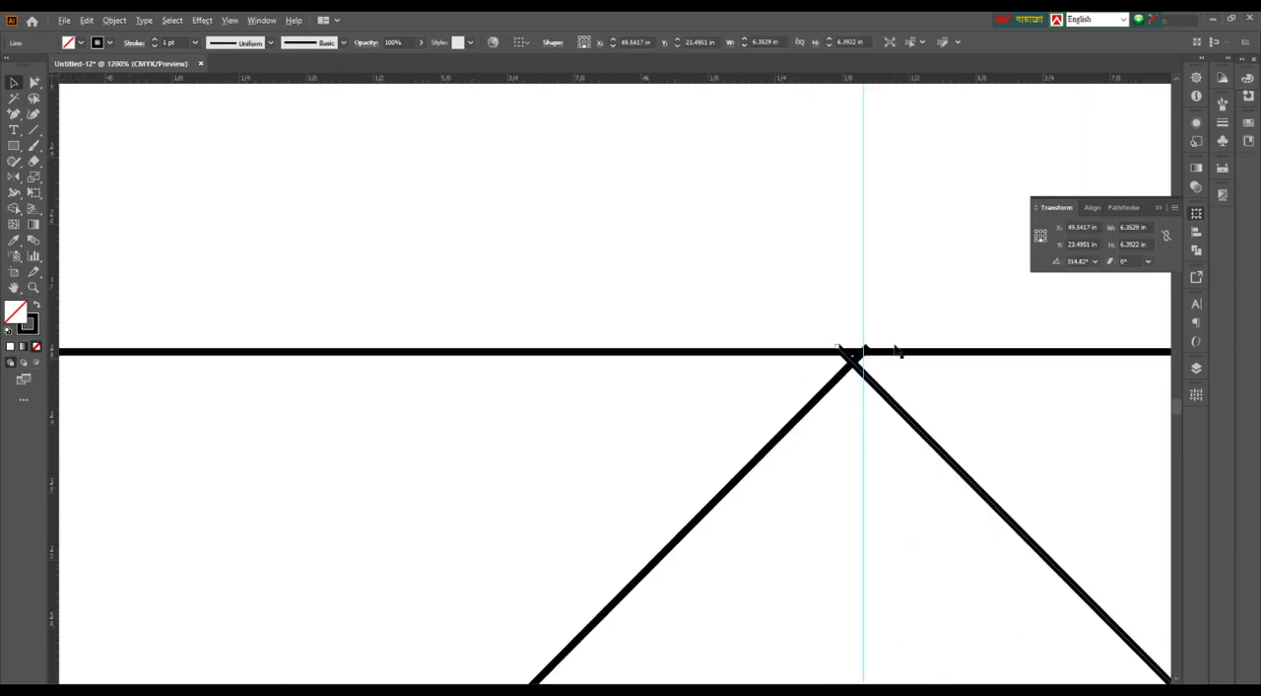
pyautogui.moveTo(804, 428); pyautogui.dragTo(876, 436)
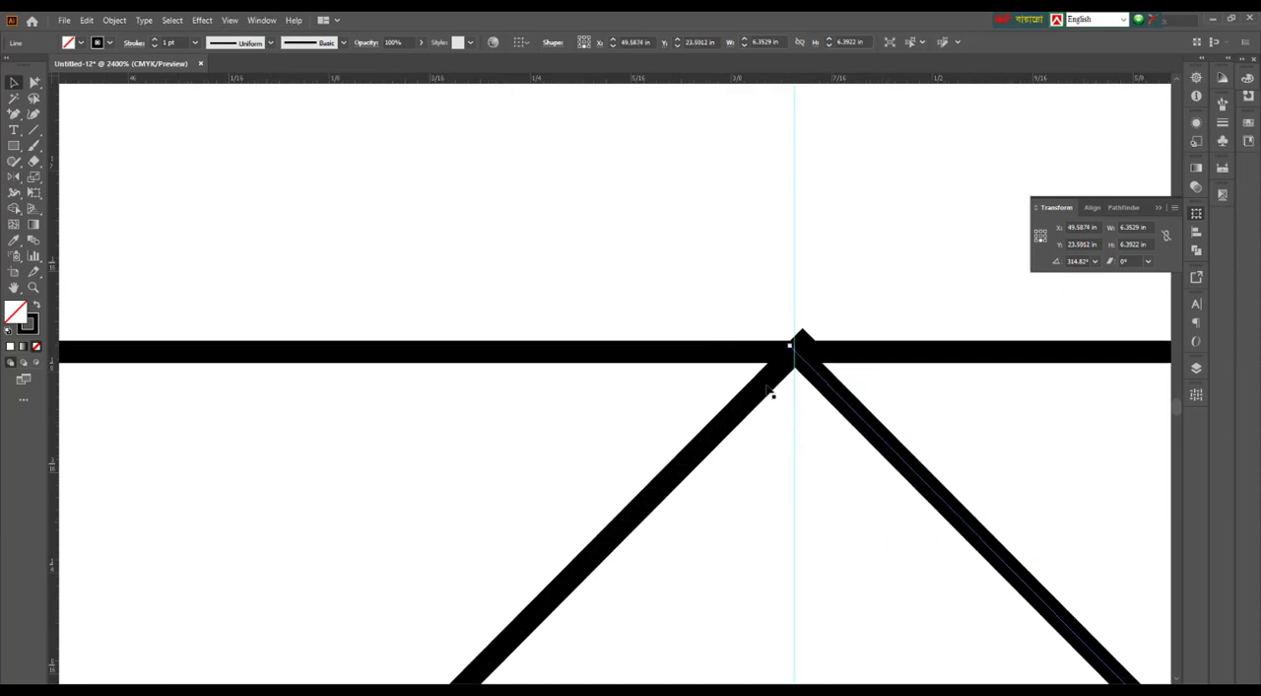
pyautogui.click(772, 393)
pyautogui.click(760, 389)
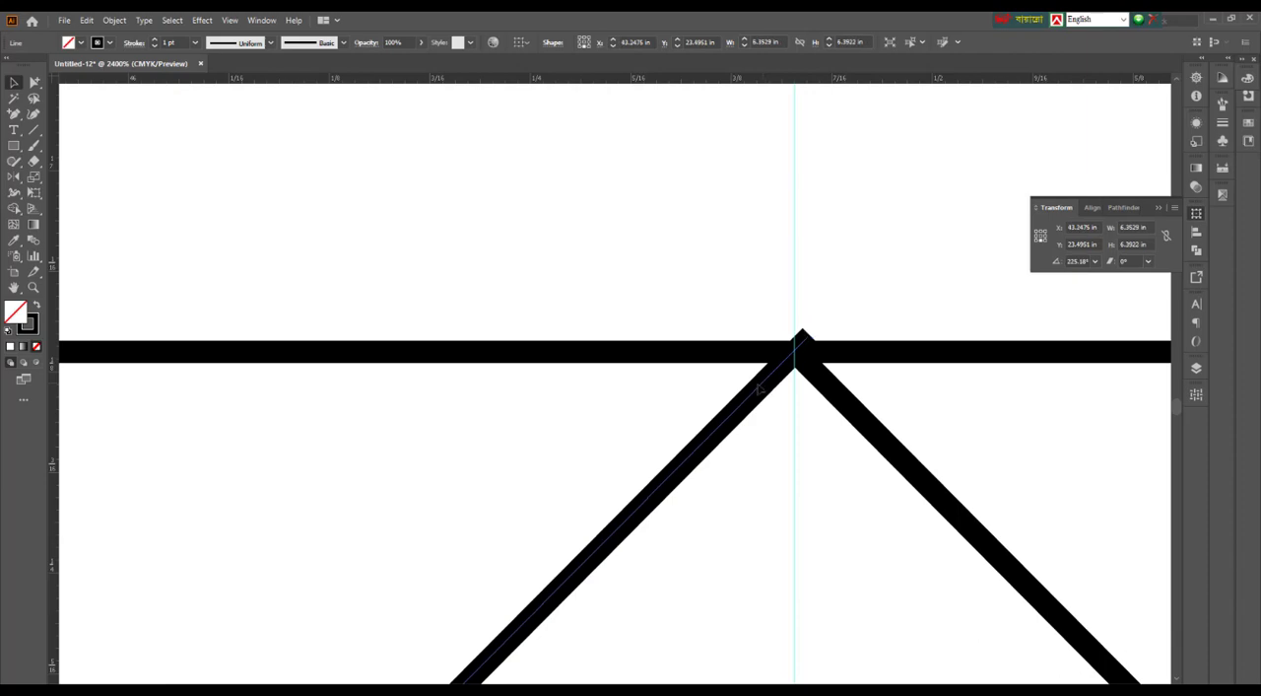
pyautogui.moveTo(760, 389); pyautogui.dragTo(747, 394)
pyautogui.scroll(-9, 749, 393)
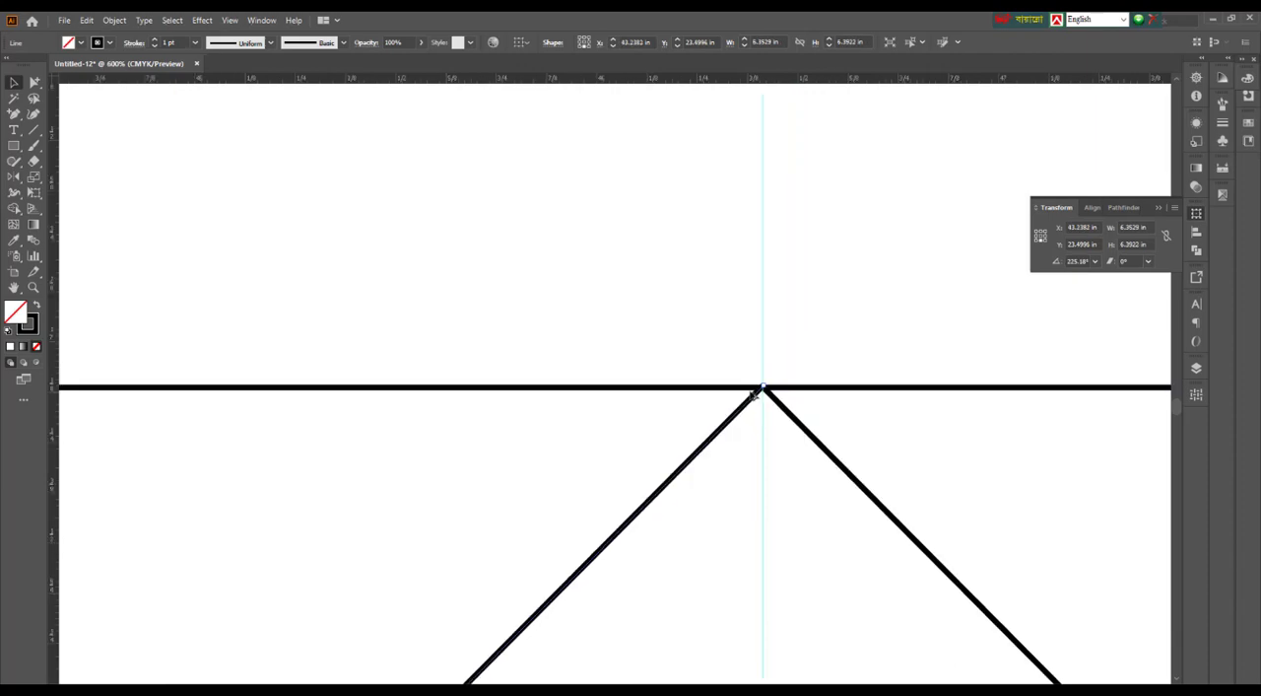
pyautogui.click(981, 399)
pyautogui.scroll(-5, 1025, 516)
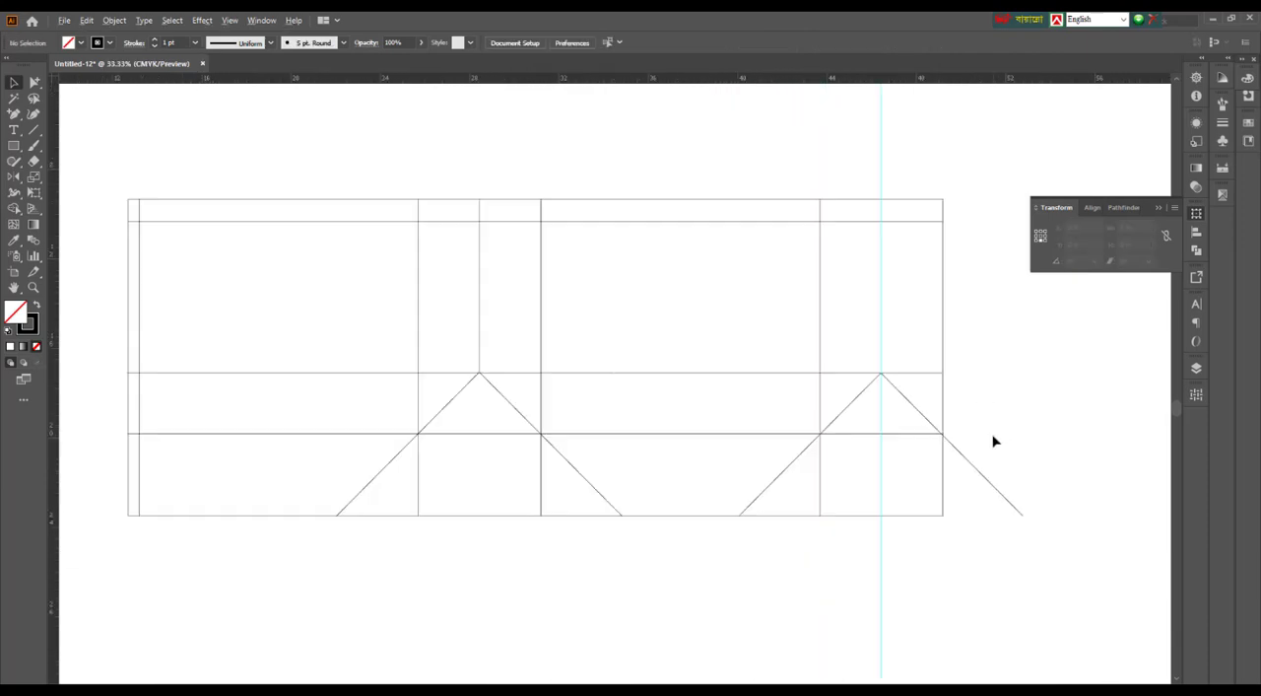
# Copy the inner side panel's vertical centre line onto the guide in the outer narrow side panel and delete the guide
pyautogui.moveTo(949, 552); pyautogui.dragTo(976, 569)
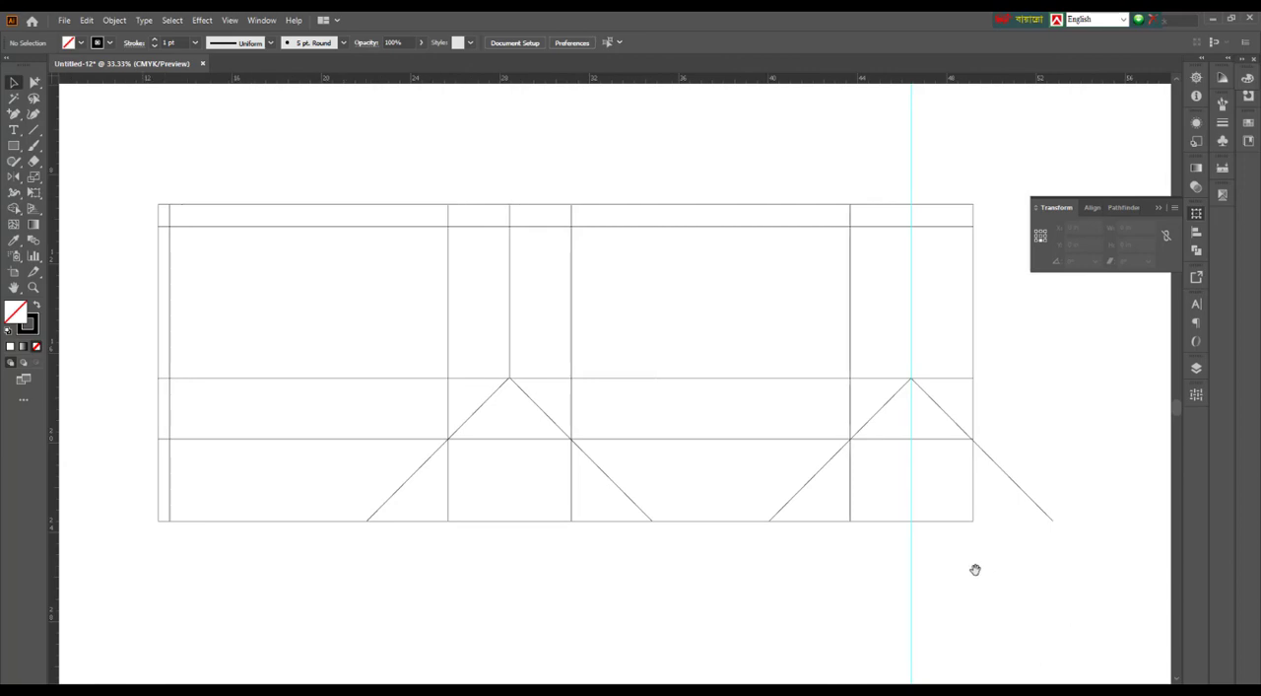
pyautogui.moveTo(711, 619); pyautogui.dragTo(819, 619)
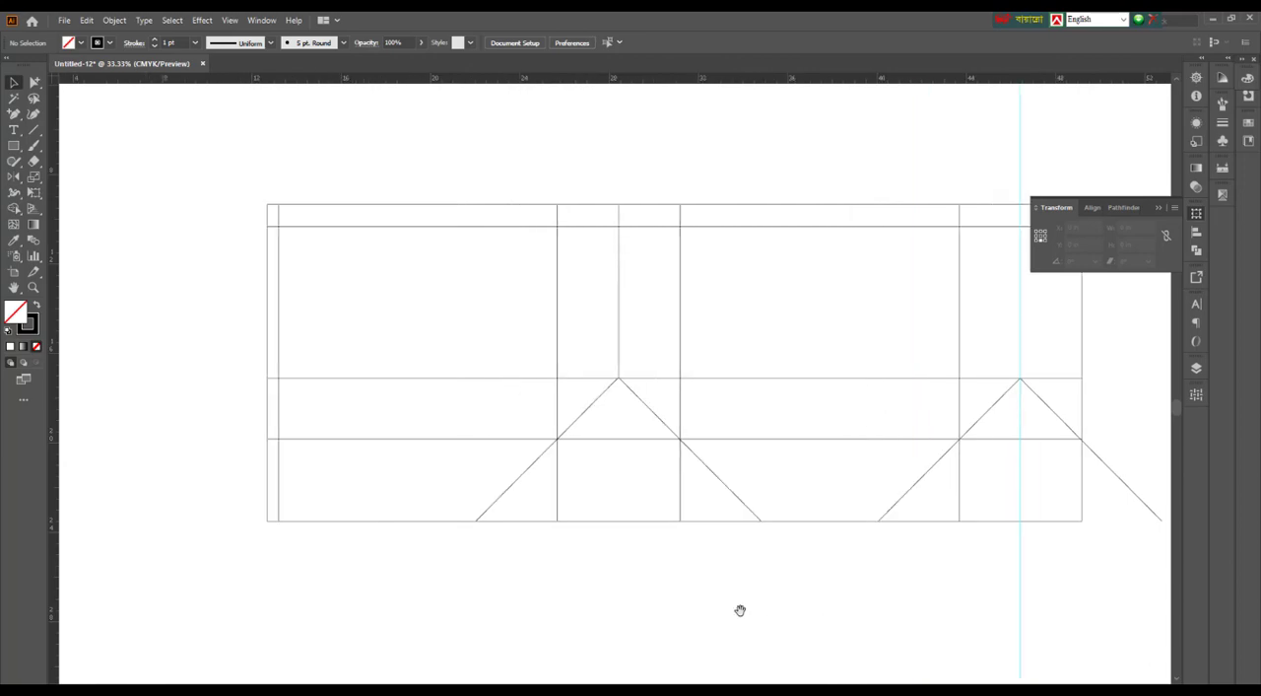
pyautogui.moveTo(740, 610); pyautogui.dragTo(704, 606)
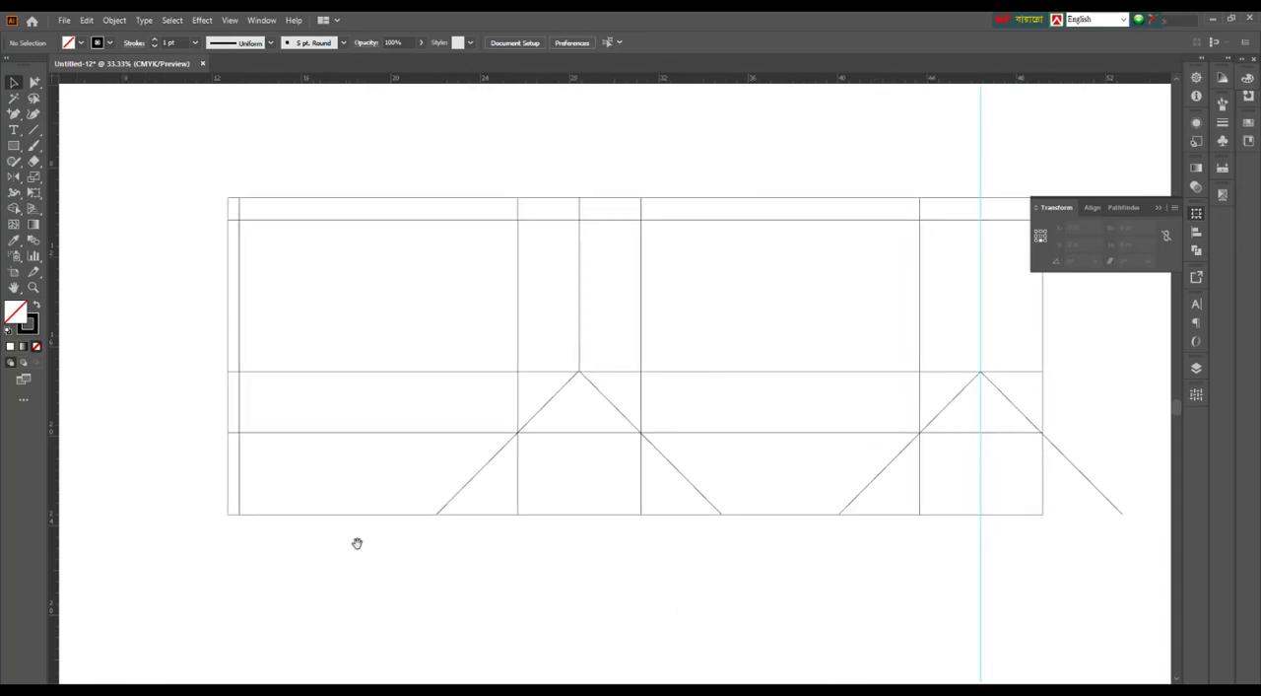
pyautogui.moveTo(345, 547); pyautogui.dragTo(431, 541)
pyautogui.scroll(-2, 615, 575)
pyautogui.moveTo(828, 568); pyautogui.dragTo(648, 578)
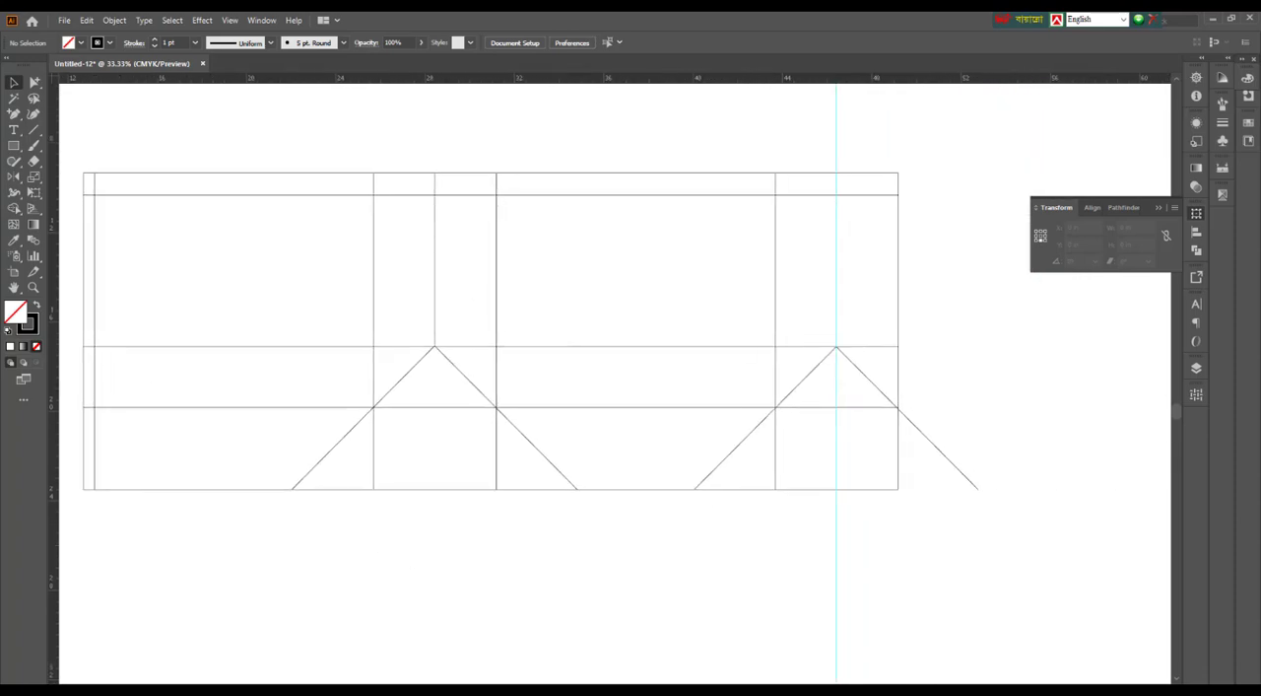
pyautogui.moveTo(438, 281); pyautogui.dragTo(836, 297)
pyautogui.moveTo(799, 113); pyautogui.dragTo(923, 158)
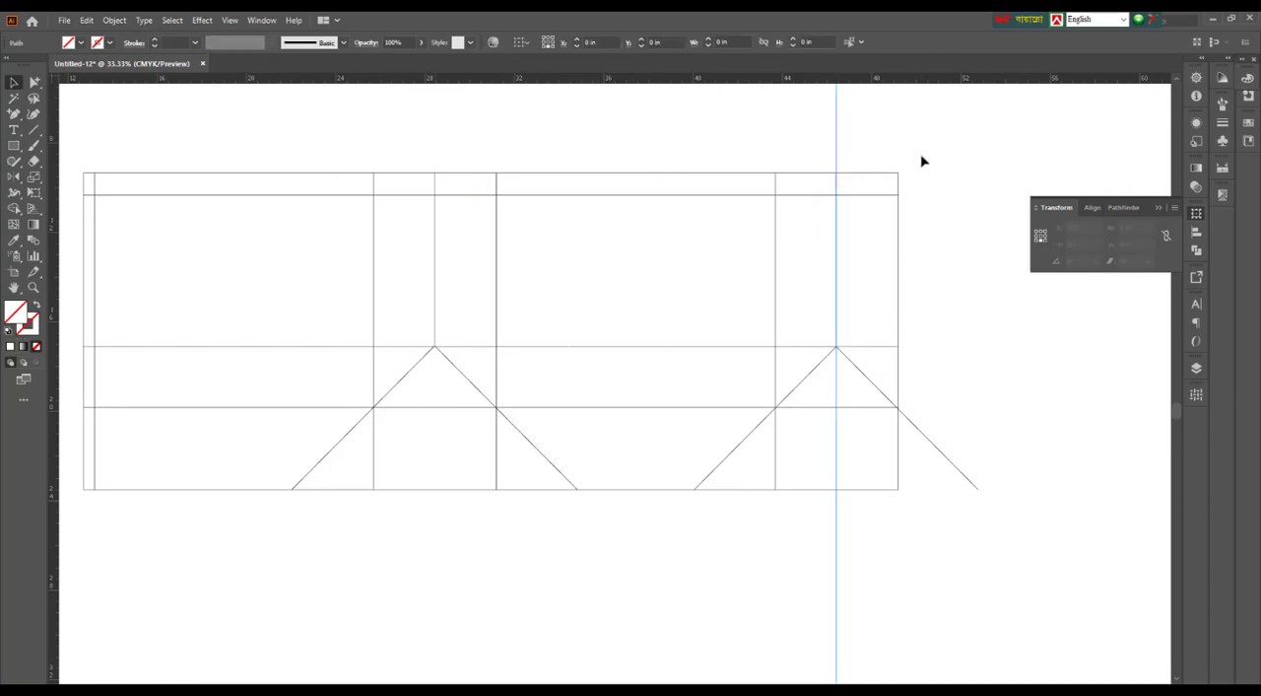
pyautogui.press('Delete')
pyautogui.moveTo(641, 600); pyautogui.dragTo(764, 620)
pyautogui.scroll(1, 741, 609)
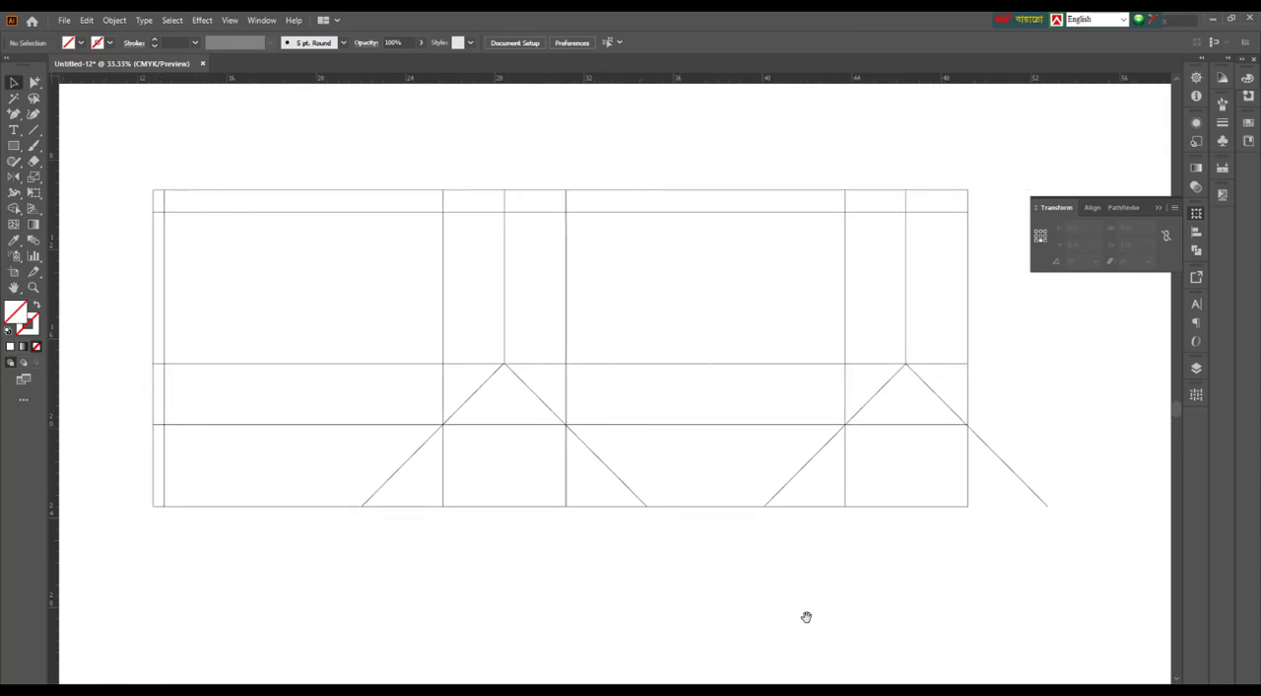
# Try to pull the overhanging diagonal's lower end back to the layout's outer edge, then undo that change
pyautogui.scroll(1, 800, 627)
pyautogui.moveTo(1098, 462); pyautogui.dragTo(1028, 595)
pyautogui.keyDown('alt'); pyautogui.scroll(3, 1102, 565); pyautogui.keyUp('alt')
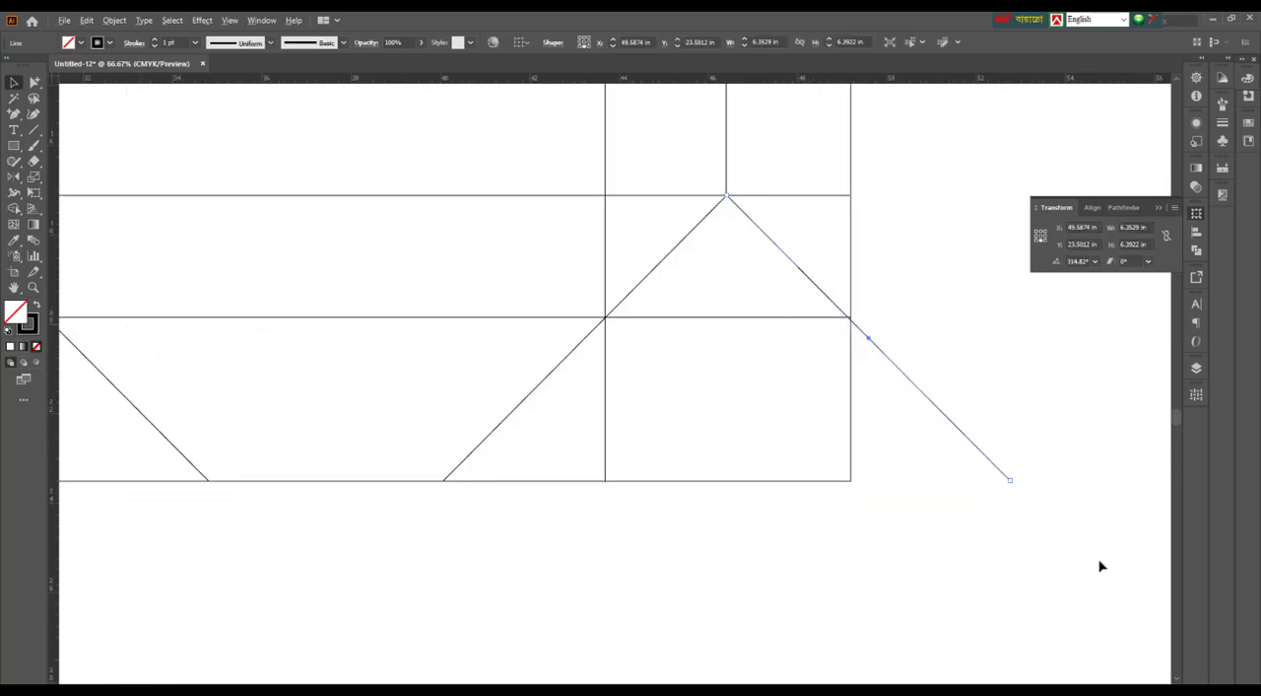
pyautogui.scroll(3, 1094, 568)
pyautogui.click(34, 82)
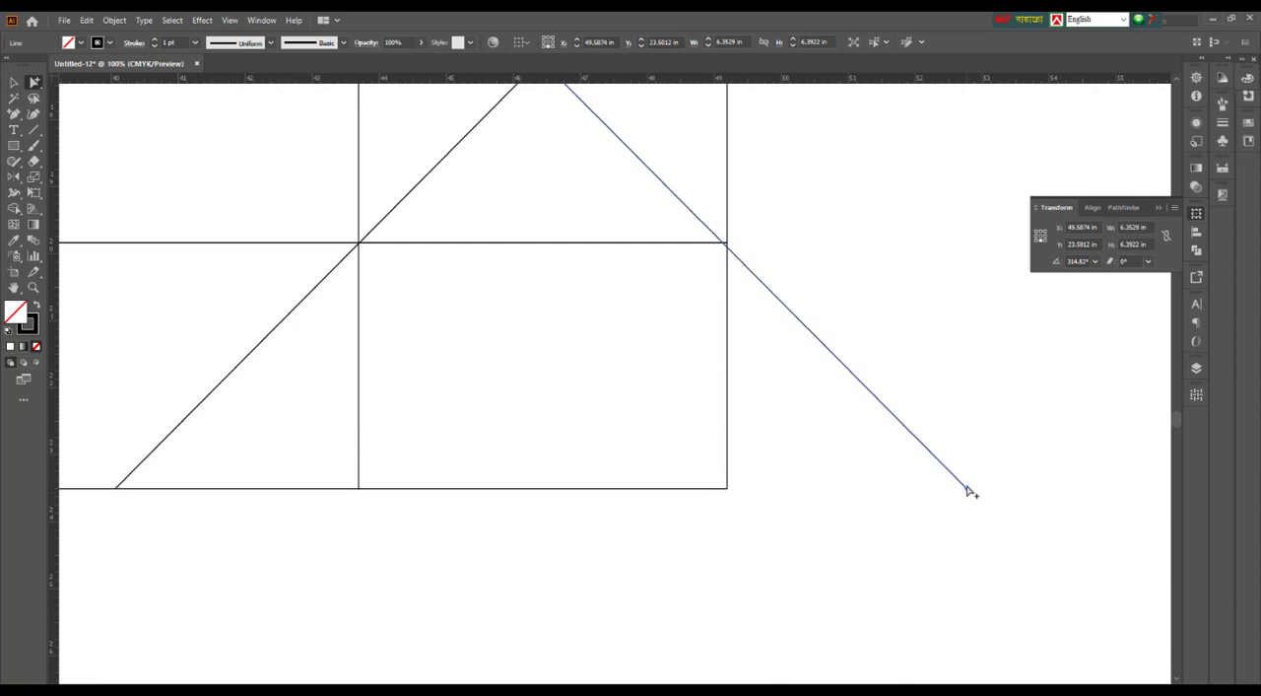
pyautogui.moveTo(968, 493); pyautogui.dragTo(729, 248)
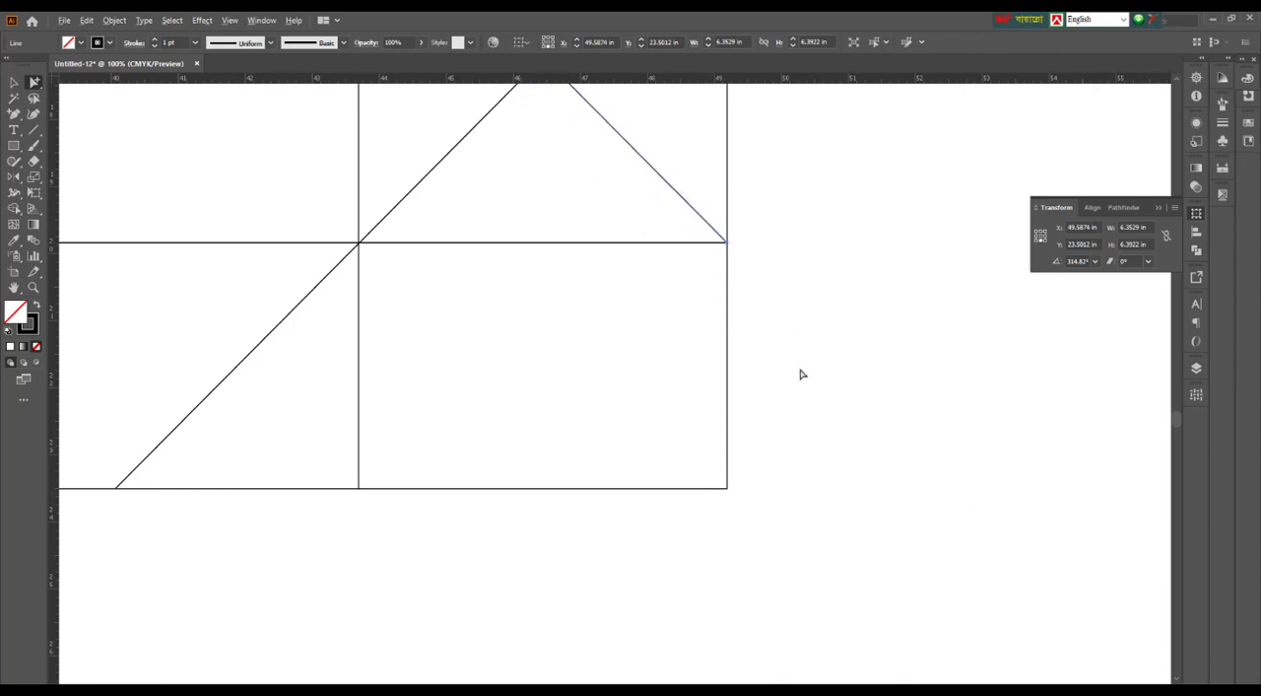
pyautogui.keyDown('alt'); pyautogui.scroll(-3, 941, 457); pyautogui.keyUp('alt')
pyautogui.click(930, 428)
pyautogui.hotkey('ctrl', 'z')
# Shorten the overhanging diagonal so its lower end lands where the lower crease line meets the dieline's outer edge
pyautogui.keyDown('alt'); pyautogui.scroll(2, 842, 369); pyautogui.keyUp('alt')
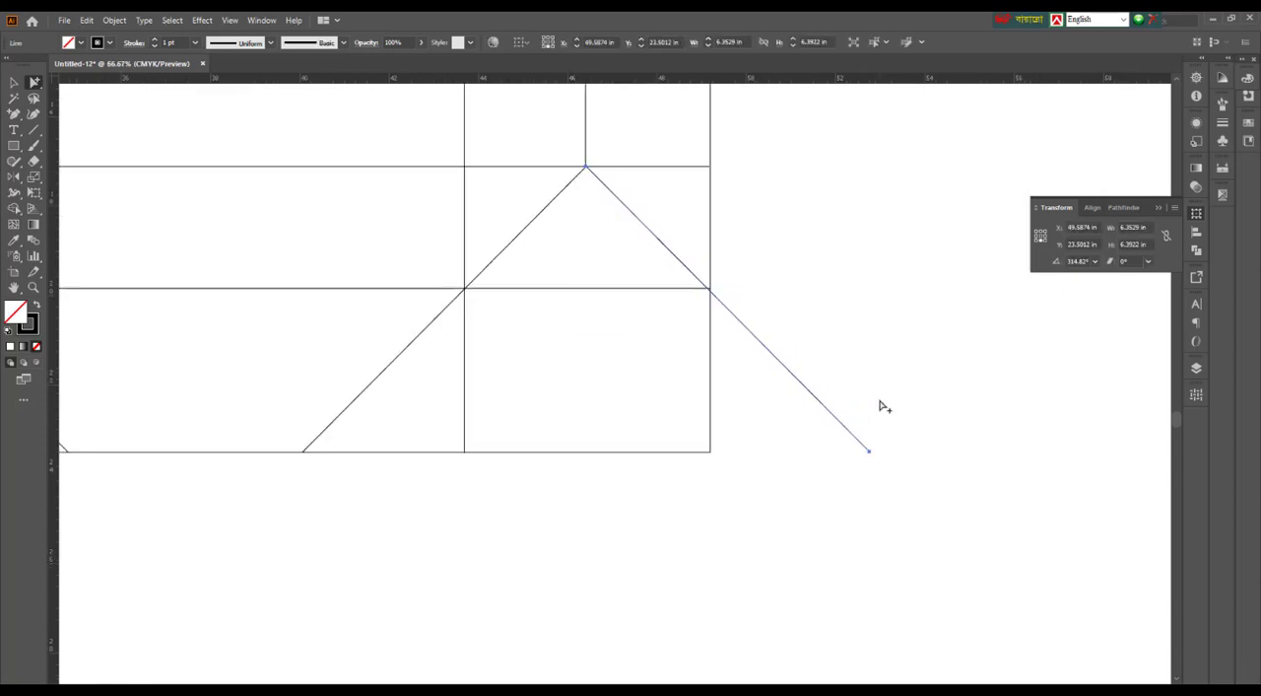
pyautogui.click(879, 400)
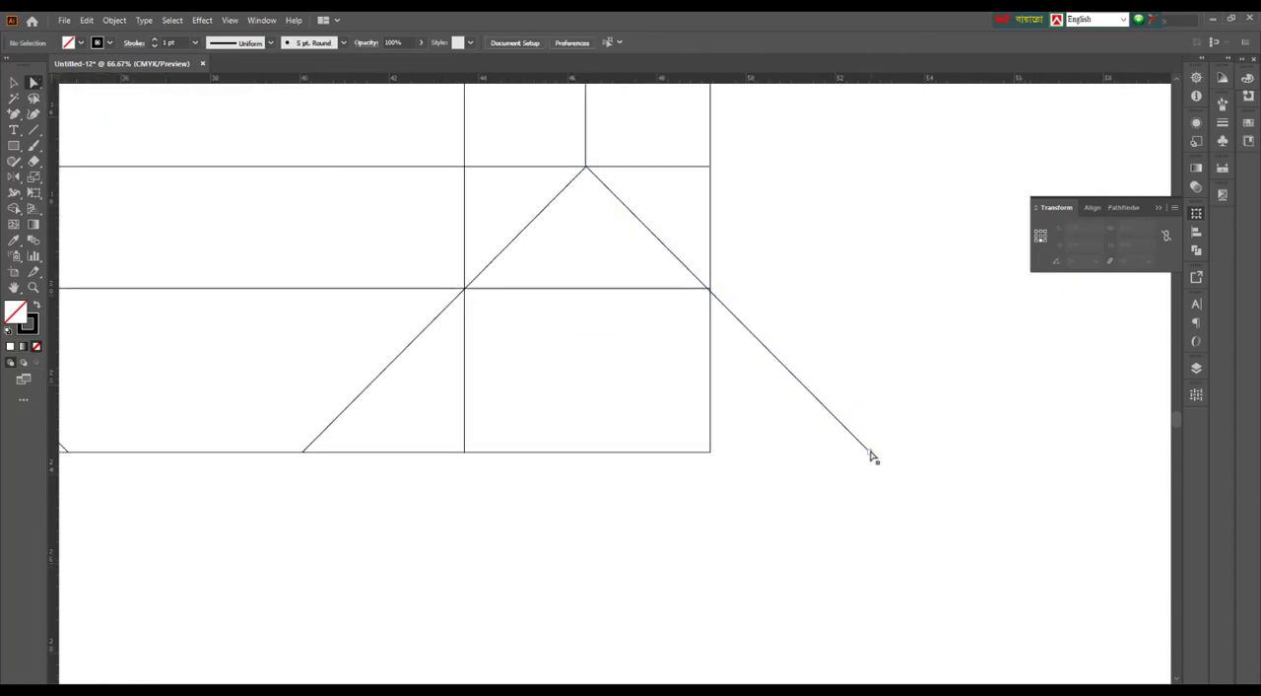
pyautogui.moveTo(871, 453); pyautogui.dragTo(709, 287)
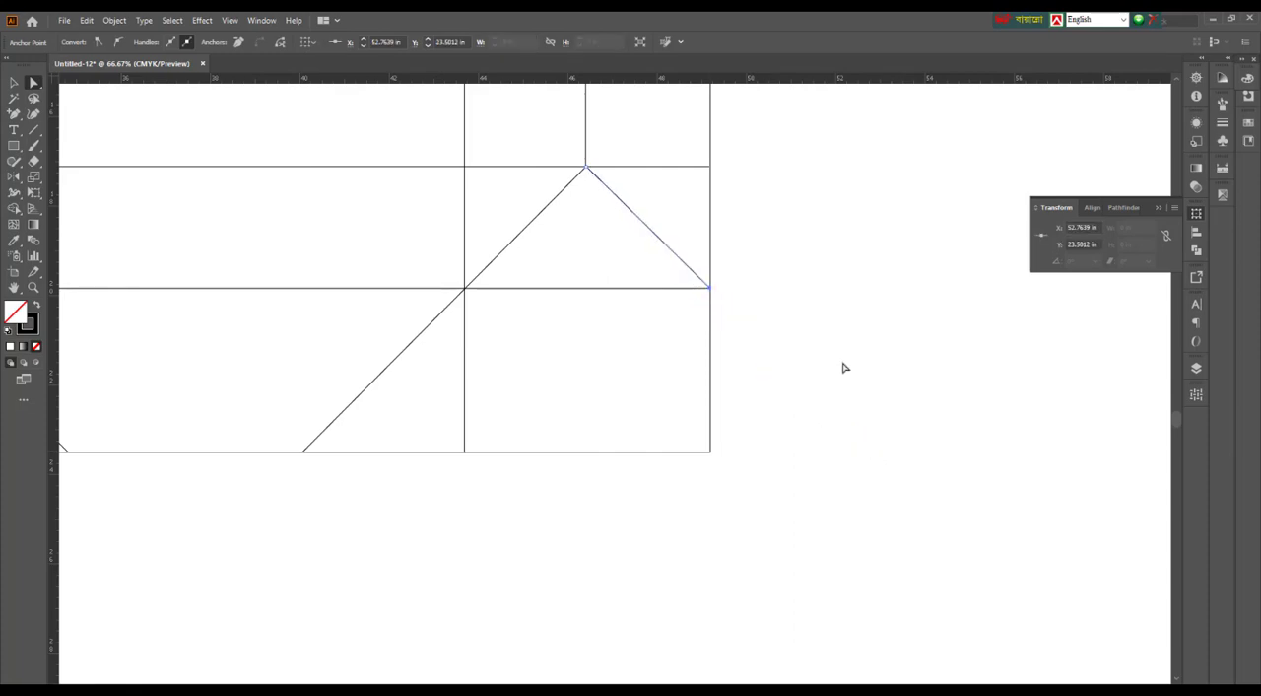
pyautogui.click(870, 423)
pyautogui.scroll(-2, 870, 422)
pyautogui.scroll(-1, 890, 465)
# In SHOPPING BAG.ai, copy the inner gusset's right diagonal to the glue strip so it crosses the strip's fold at the lower crease line
pyautogui.moveTo(746, 538); pyautogui.dragTo(918, 558)
pyautogui.moveTo(528, 541); pyautogui.dragTo(558, 543)
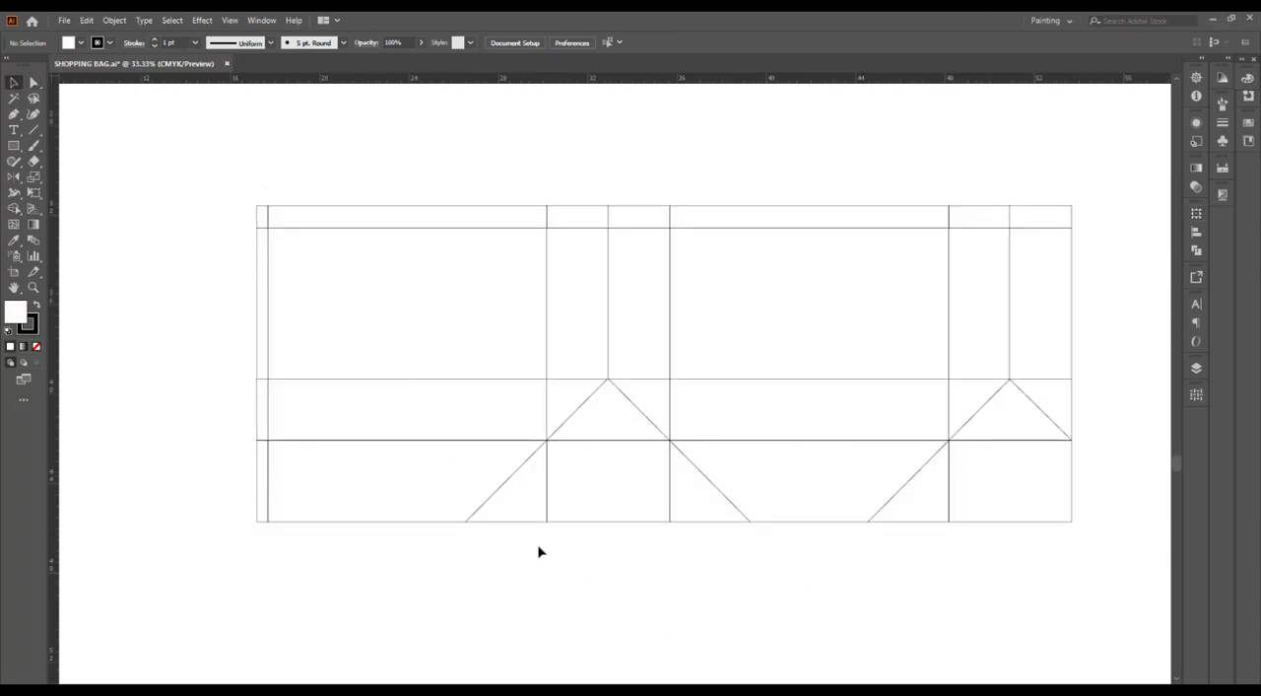
pyautogui.moveTo(716, 493); pyautogui.dragTo(315, 494)
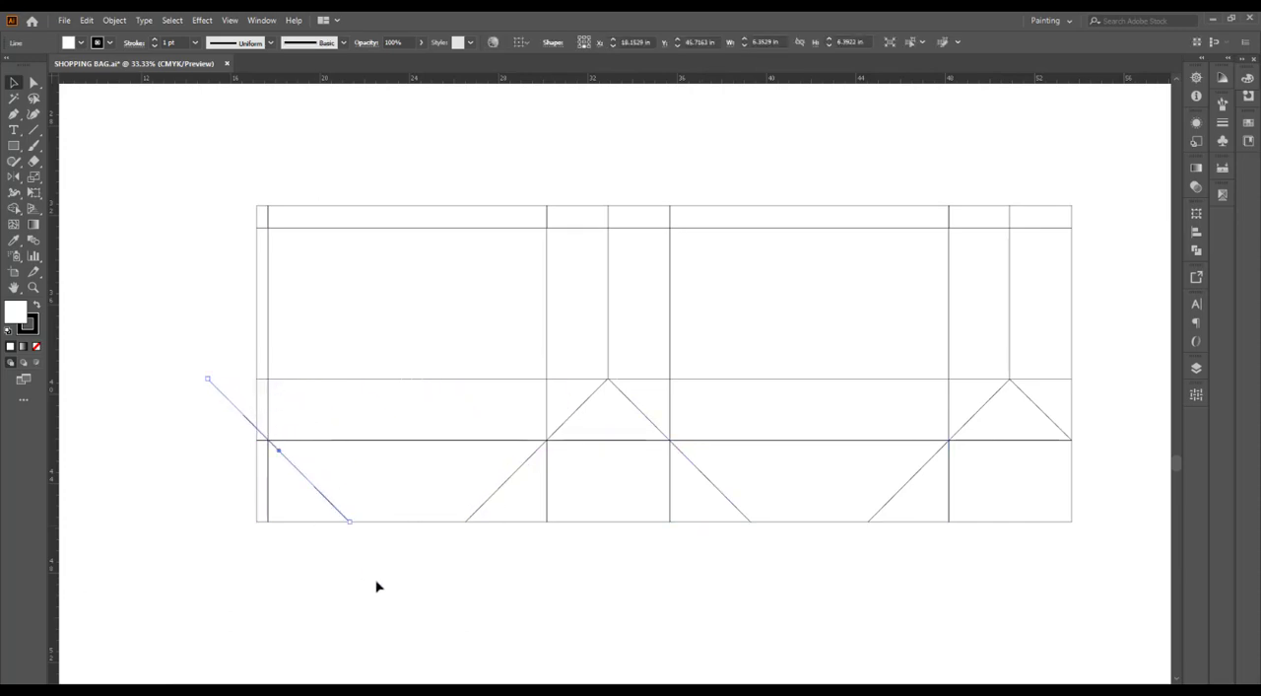
pyautogui.click(376, 583)
pyautogui.moveTo(383, 582); pyautogui.dragTo(488, 613)
# Shorten the copied diagonal's upper end so it stops at the glue strip's outer edge
pyautogui.scroll(3, 340, 463)
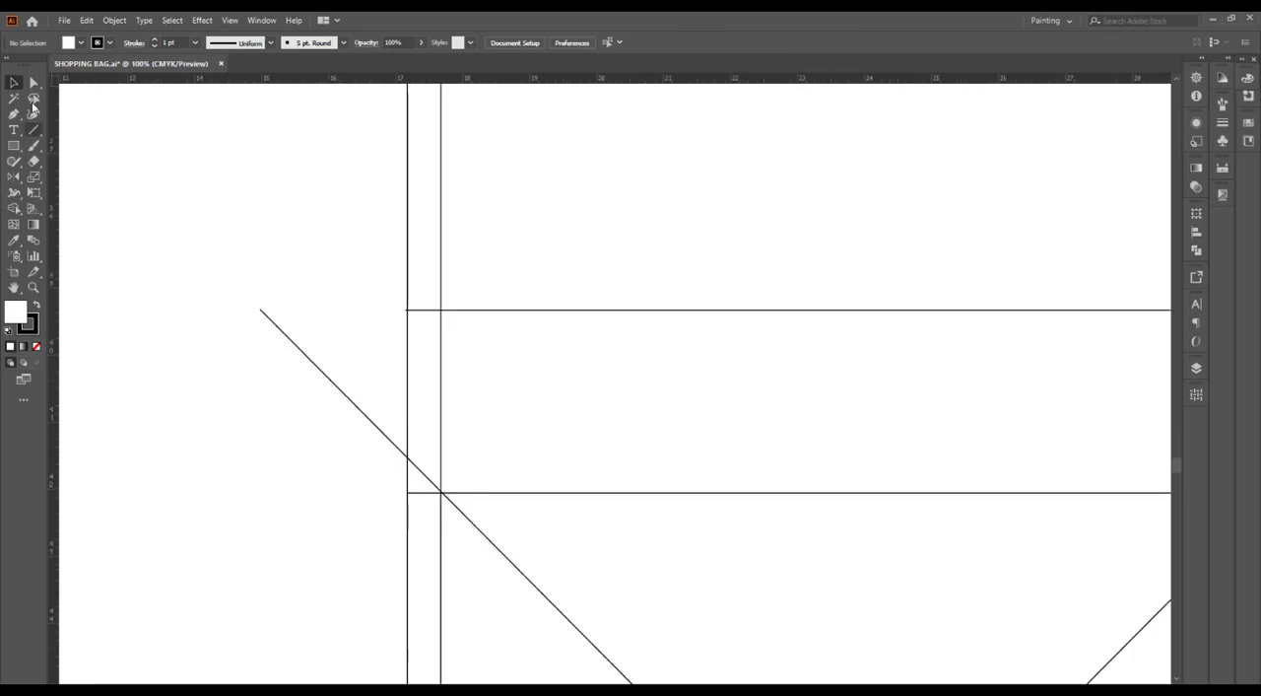
pyautogui.press('a')
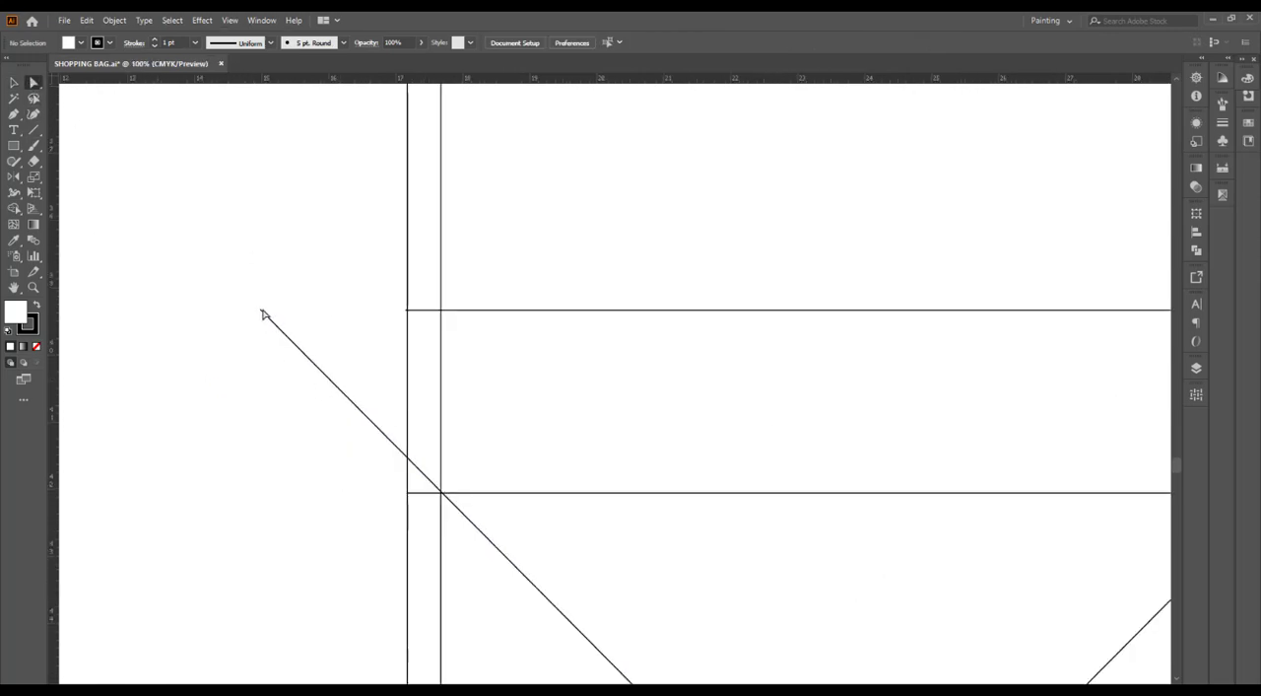
pyautogui.moveTo(262, 314); pyautogui.dragTo(408, 457)
pyautogui.scroll(-2, 342, 442)
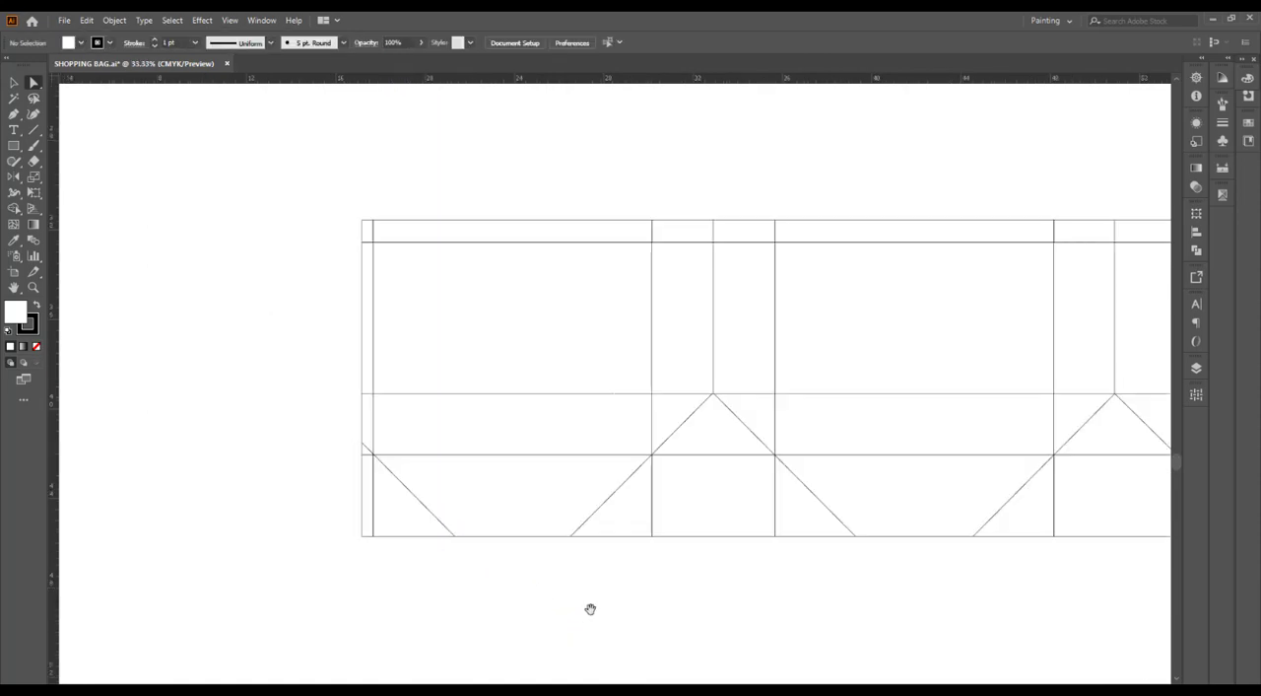
pyautogui.moveTo(591, 608); pyautogui.dragTo(436, 602)
pyautogui.scroll(-1, 611, 596)
pyautogui.moveTo(684, 585); pyautogui.dragTo(611, 585)
pyautogui.scroll(1, 662, 591)
pyautogui.scroll(1, 333, 566)
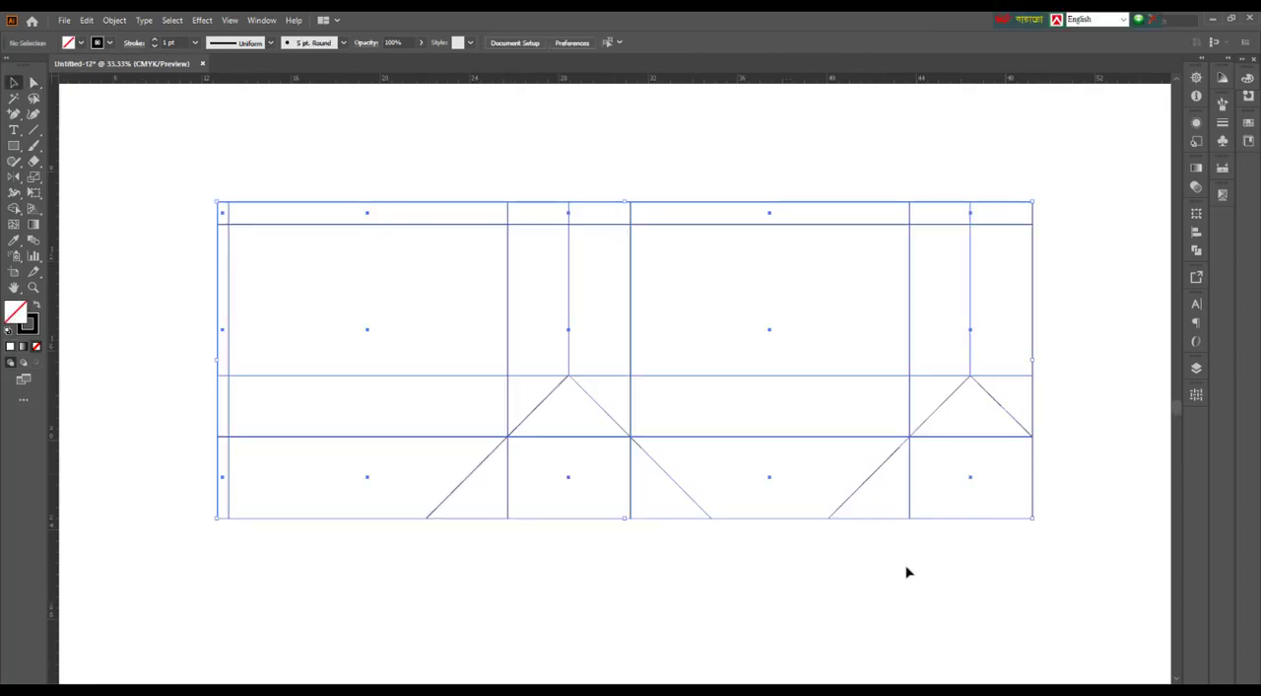
pyautogui.click(906, 572)
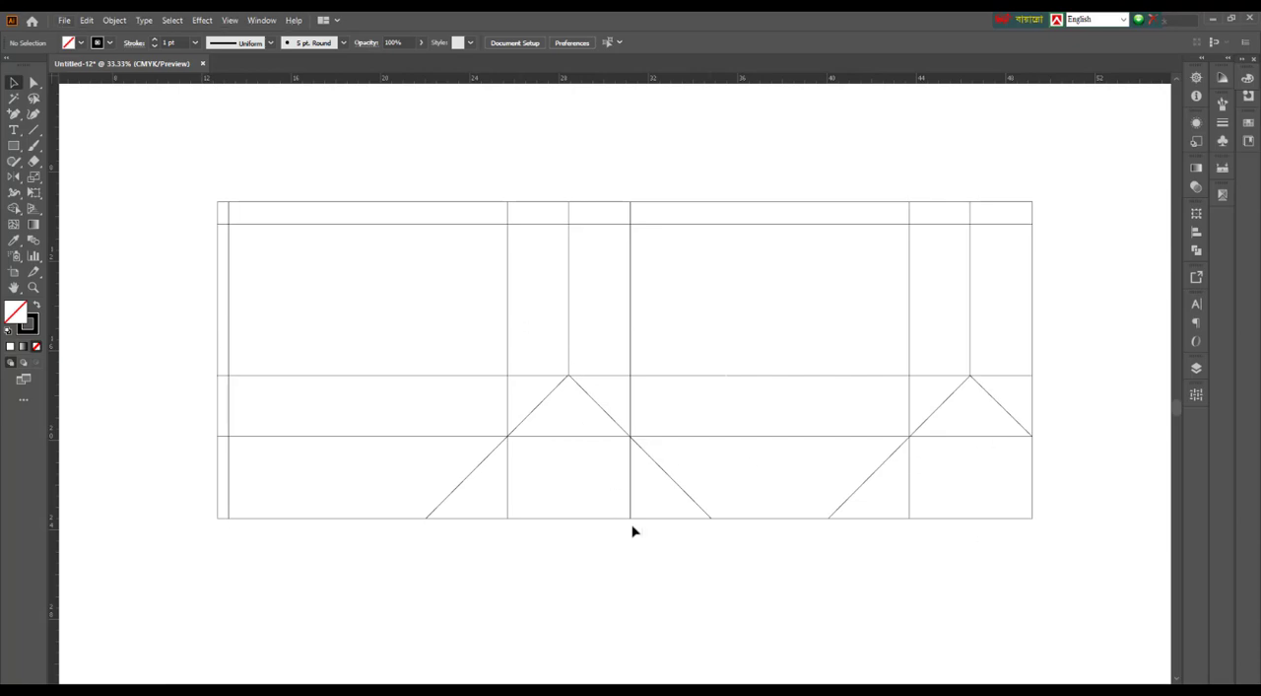
# Look over the dieline in the untitled document, checking its panels, crease lines, gusset centre lines and bottom folds
pyautogui.moveTo(788, 583); pyautogui.dragTo(798, 608)
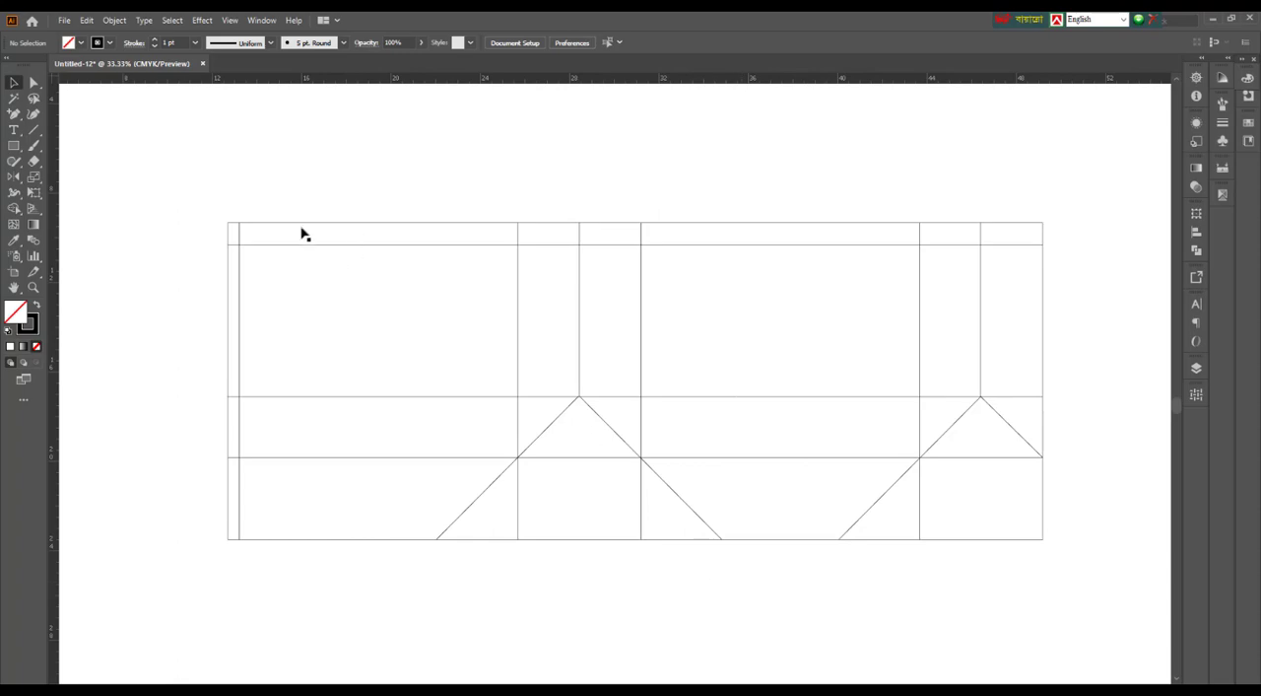
pyautogui.scroll(1, 621, 228)
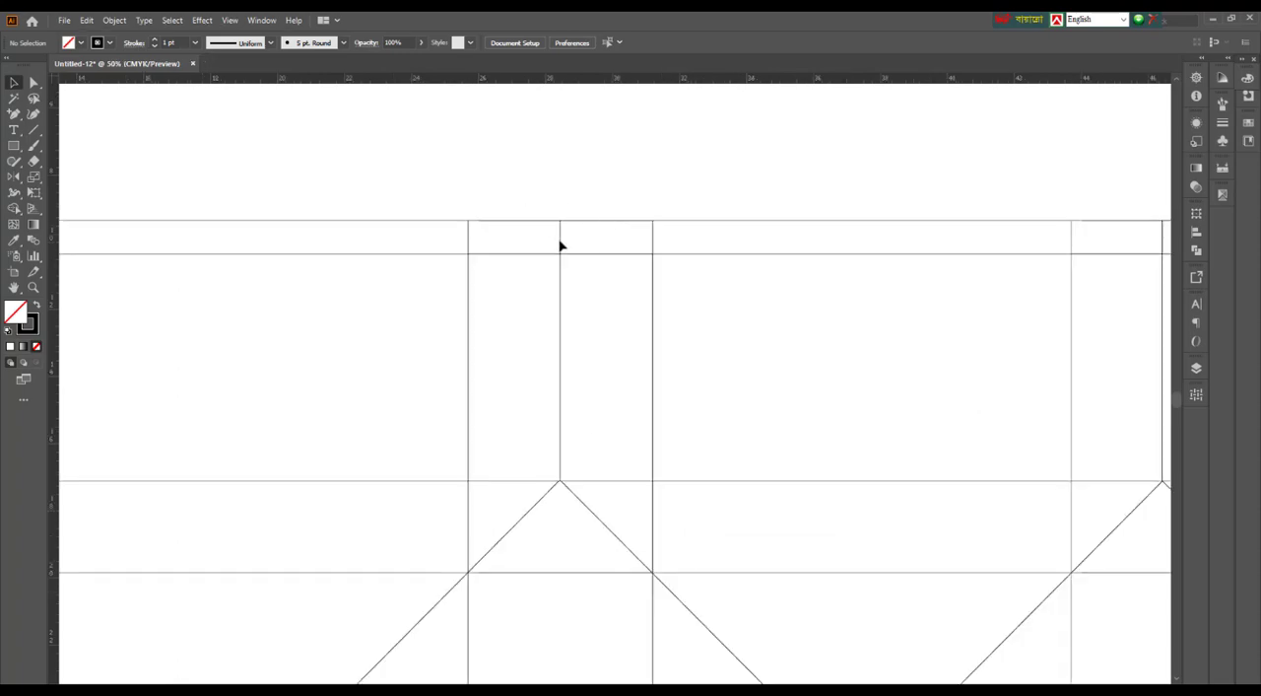
pyautogui.moveTo(524, 187); pyautogui.dragTo(589, 292)
pyautogui.scroll(-1, 588, 291)
pyautogui.scroll(-2, 575, 197)
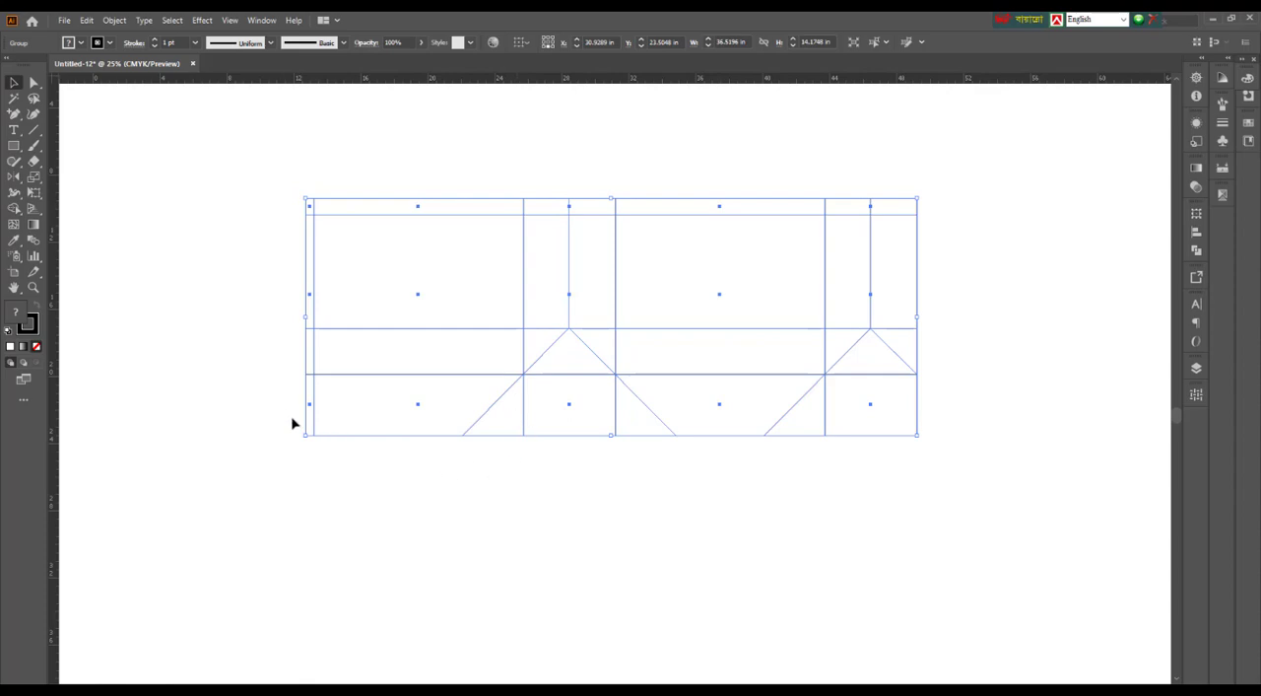
pyautogui.scroll(1, 596, 483)
pyautogui.scroll(1, 582, 451)
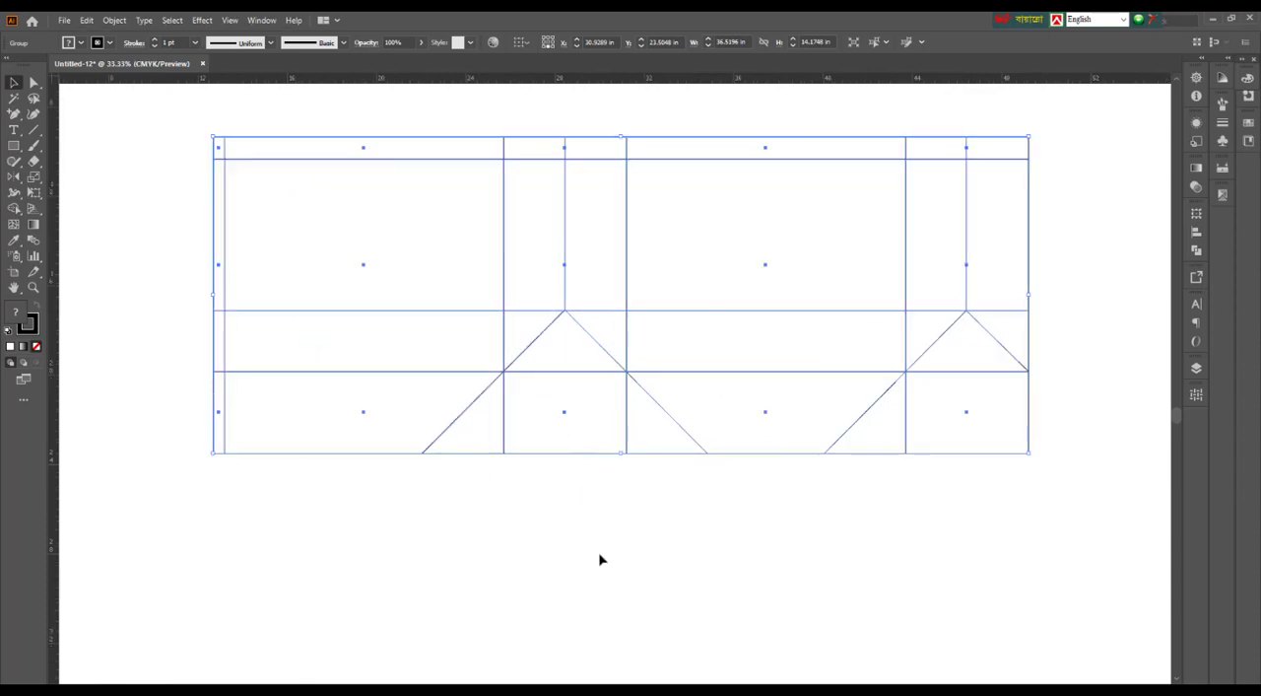
pyautogui.click(600, 560)
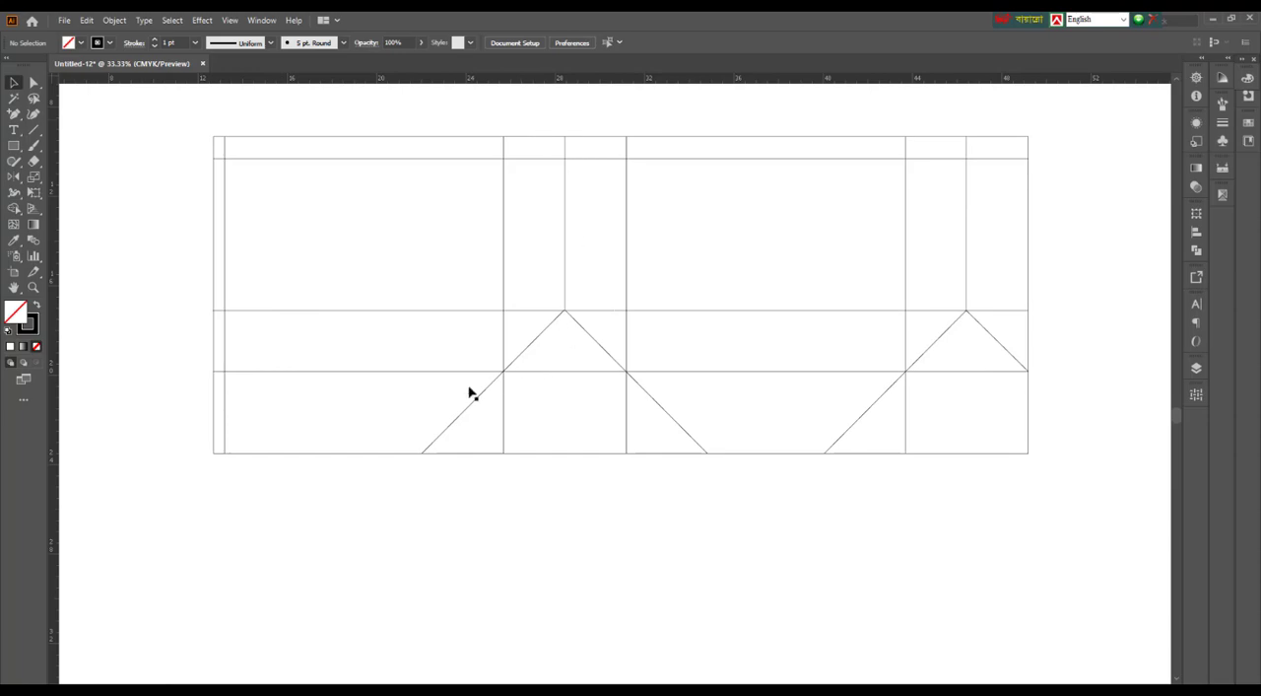
pyautogui.scroll(2, 565, 136)
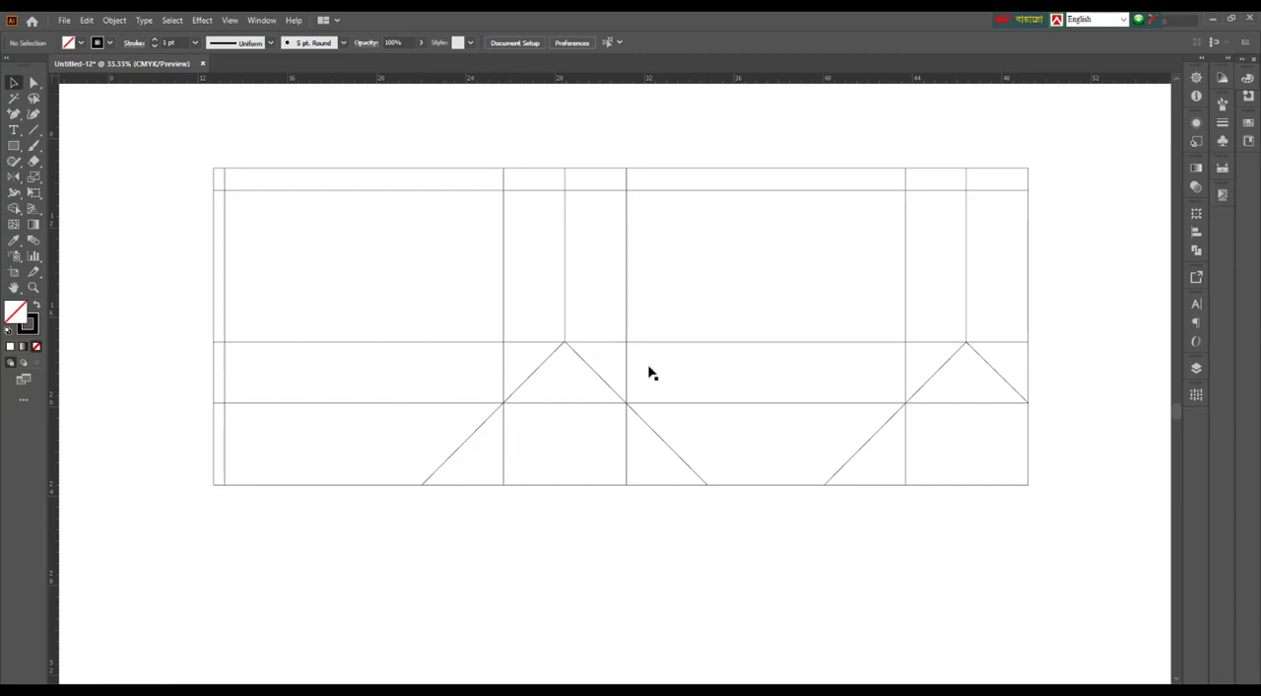
pyautogui.scroll(3, 731, 365)
pyautogui.moveTo(167, 157); pyautogui.dragTo(1126, 588)
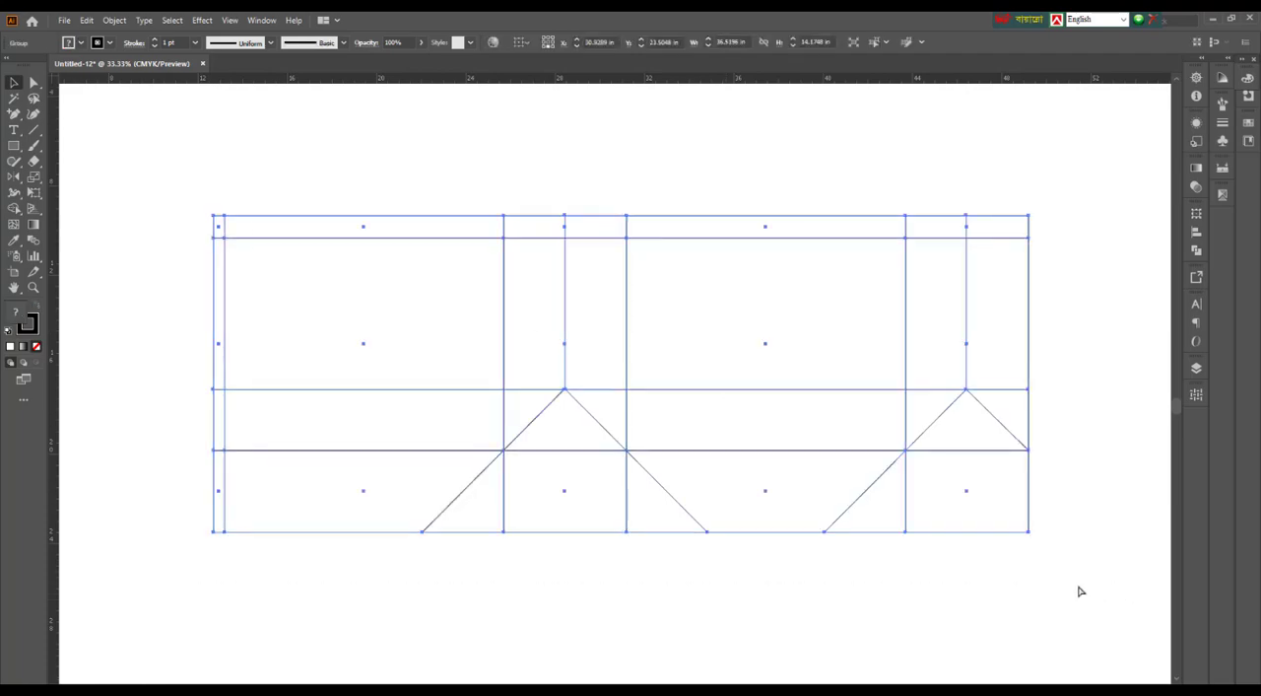
pyautogui.click(671, 598)
# Open the eid mubarak artwork file from the Z-Backup file folder on drive D
pyautogui.click(63, 20)
pyautogui.click(84, 65)
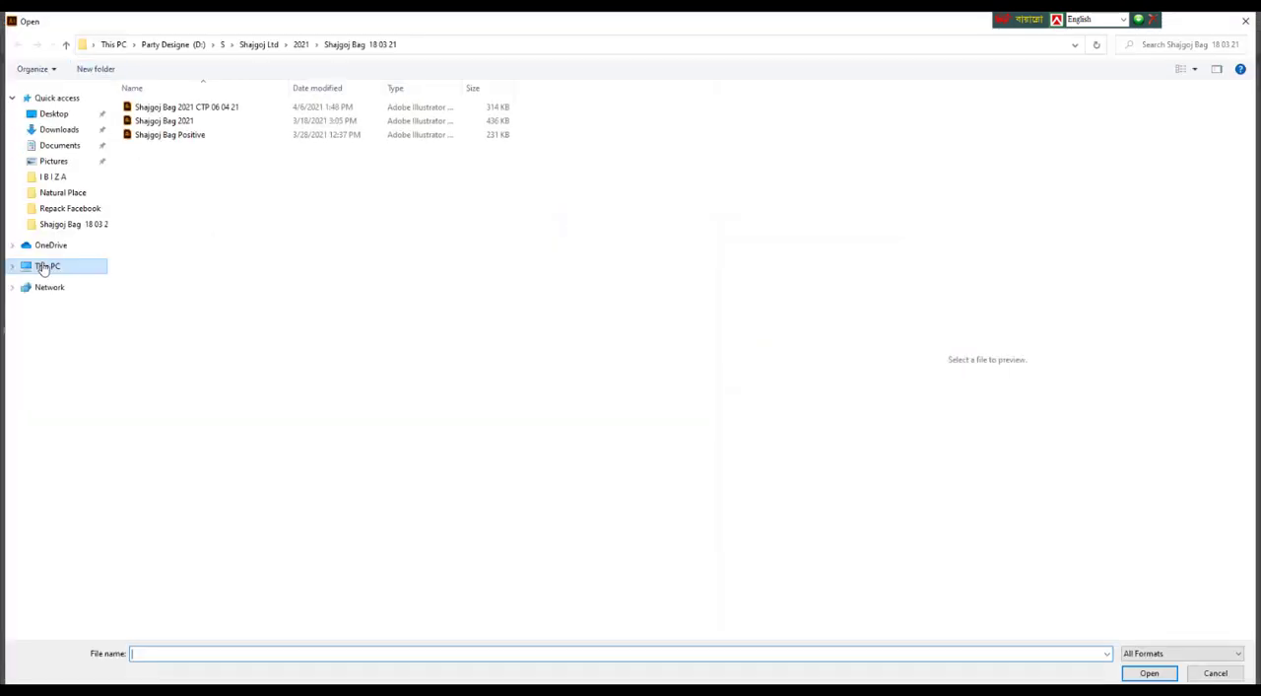
pyautogui.click(46, 266)
pyautogui.doubleClick(393, 254)
pyautogui.doubleClick(158, 492)
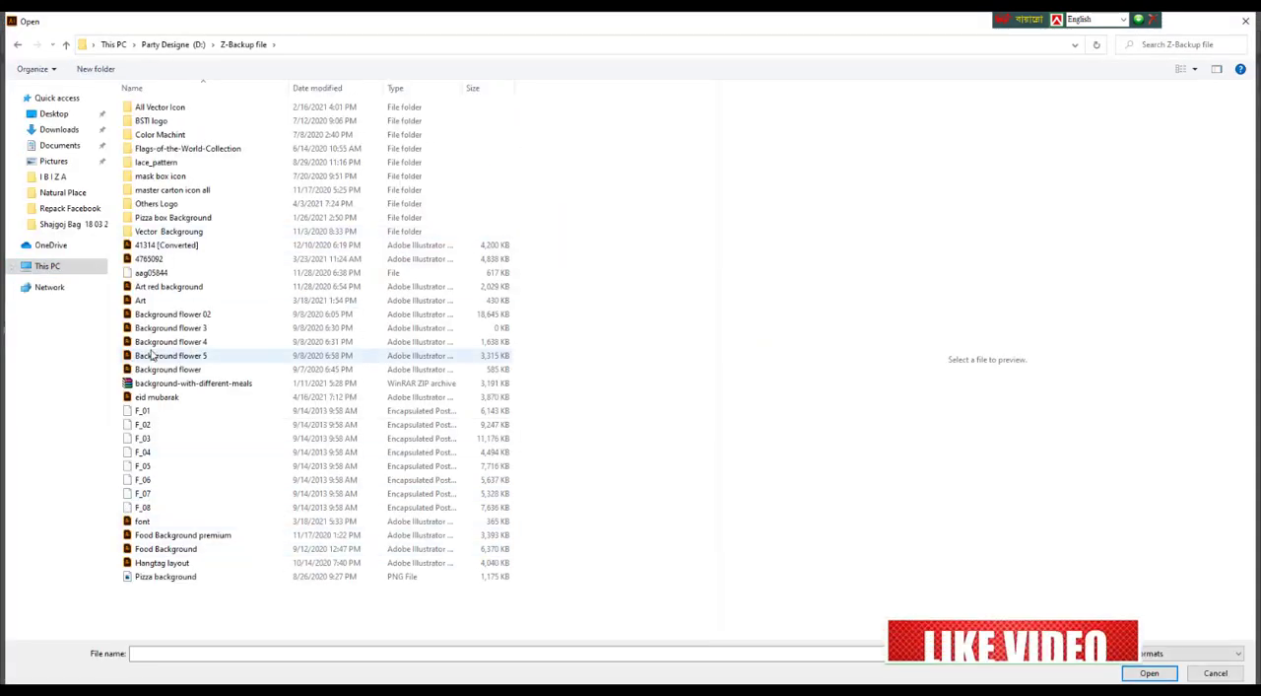
pyautogui.click(160, 398)
pyautogui.click(1145, 673)
# Copy the Eid Mubarak artwork from the opened file and paste it into the dieline document
pyautogui.moveTo(409, 273); pyautogui.dragTo(883, 524)
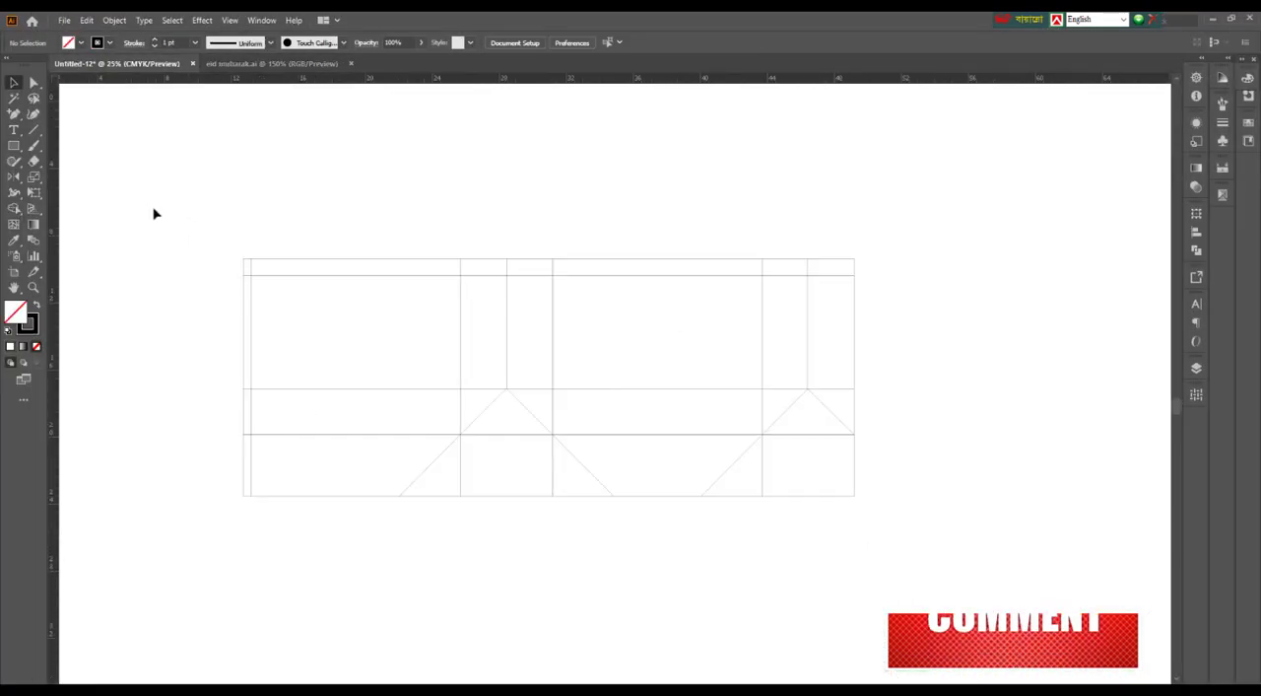
pyautogui.click(909, 540)
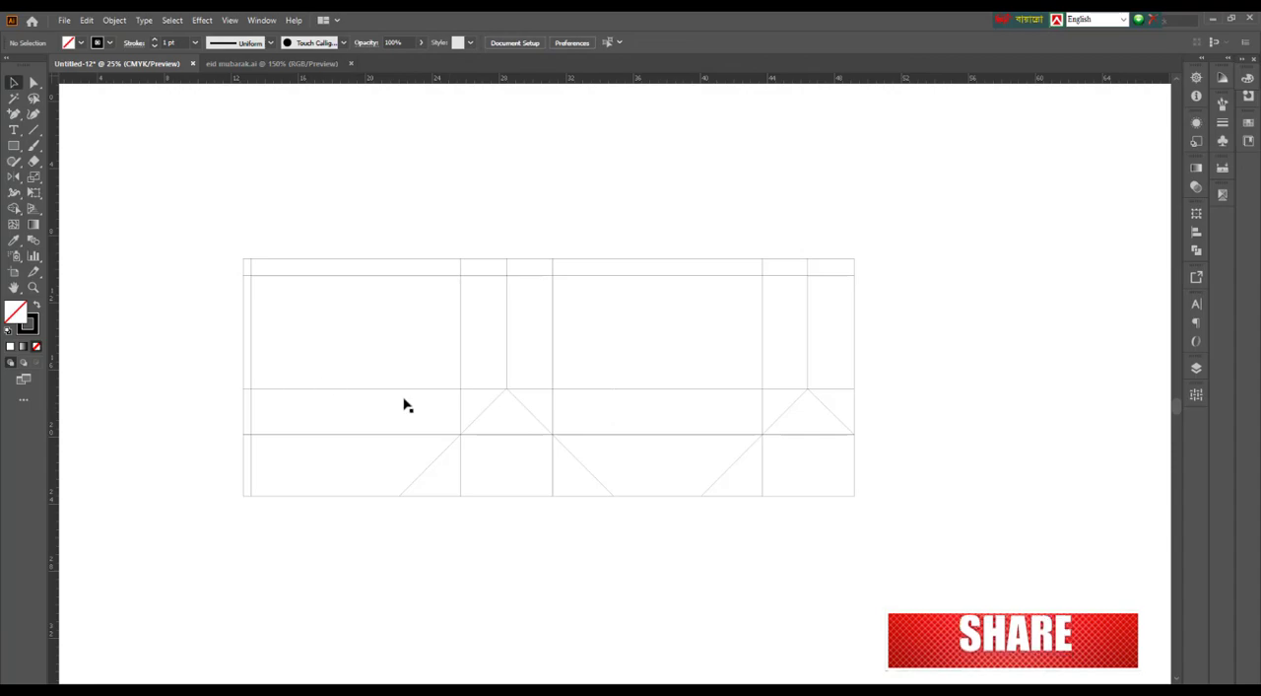
pyautogui.scroll(-1, 512, 413)
pyautogui.hotkey('ctrl', 'v')
pyautogui.scroll(2, 563, 394)
pyautogui.moveTo(561, 321); pyautogui.dragTo(712, 324)
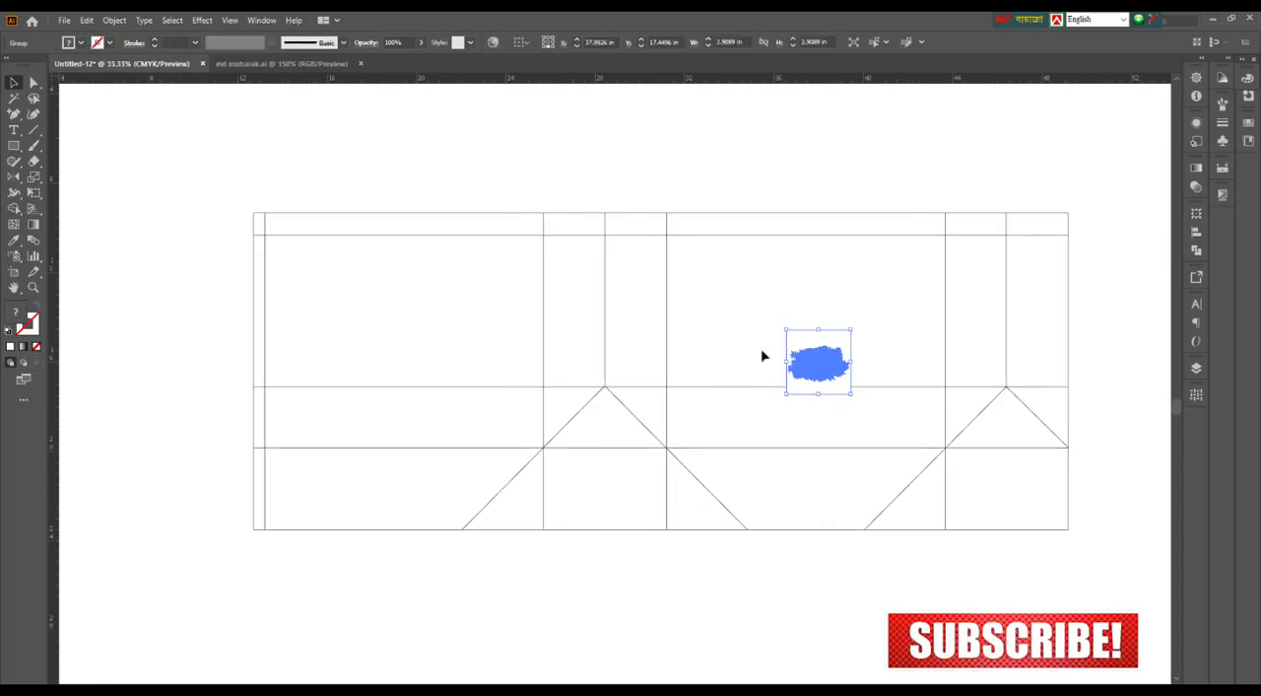
# Move the Eid Mubarak artwork onto the first wide panel and enlarge it to about 7.8 in wide
pyautogui.moveTo(817, 361); pyautogui.dragTo(498, 367)
pyautogui.click(562, 338)
pyautogui.click(459, 385)
pyautogui.click(522, 366)
pyautogui.click(33, 86)
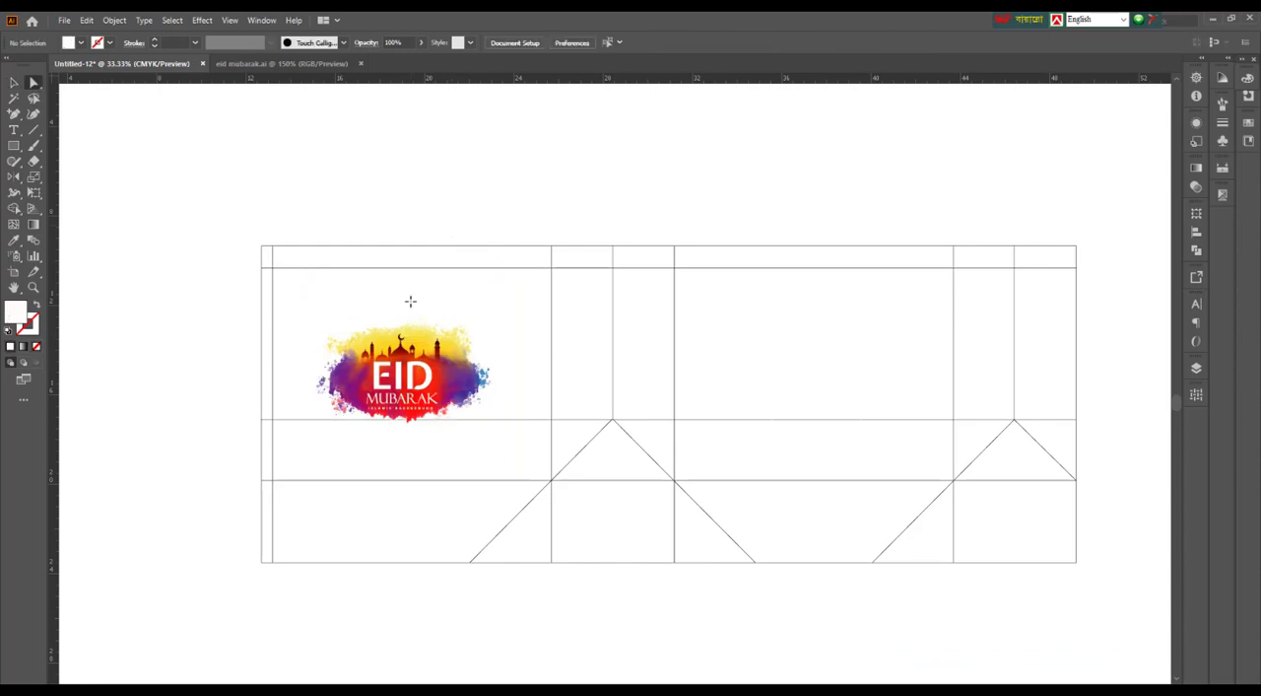
pyautogui.press('v')
pyautogui.click(530, 420)
pyautogui.moveTo(416, 386); pyautogui.dragTo(415, 376)
# Place a vertical and a horizontal guide through the centre point of the first wide panel
pyautogui.moveTo(442, 214); pyautogui.dragTo(468, 293)
pyautogui.moveTo(56, 294); pyautogui.dragTo(412, 374)
pyautogui.moveTo(767, 184); pyautogui.dragTo(830, 344)
pyautogui.moveTo(820, 78); pyautogui.dragTo(814, 374)
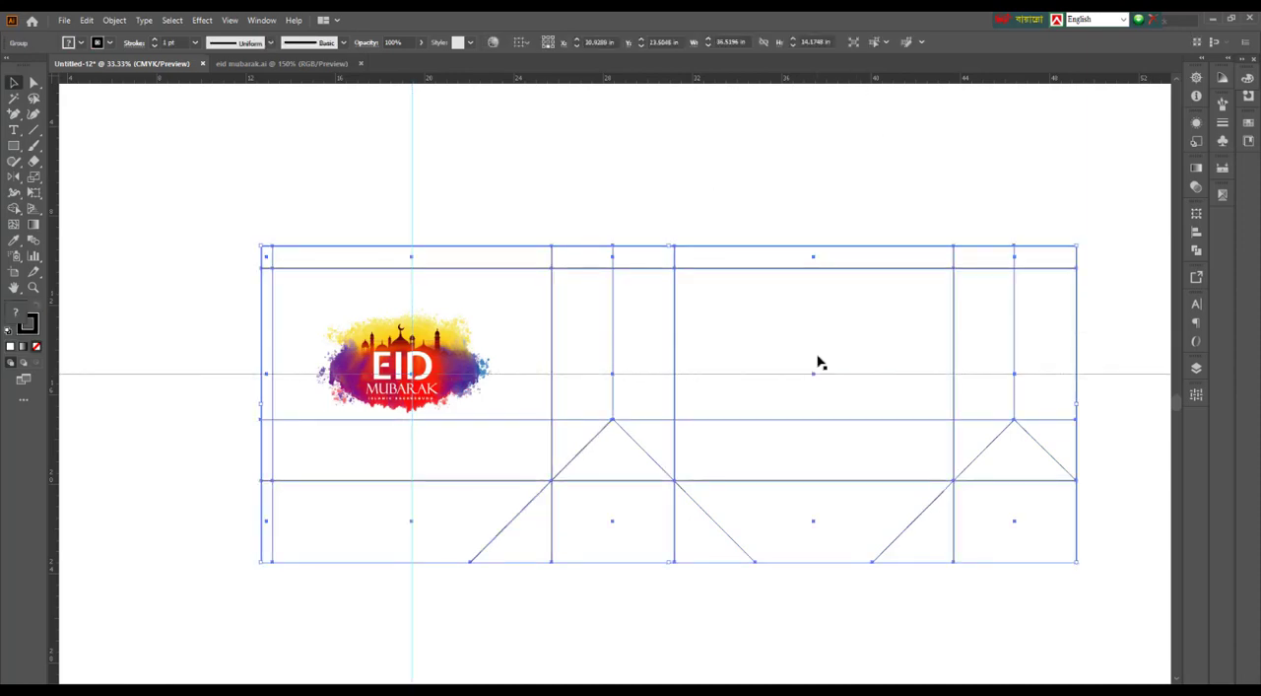
pyautogui.click(817, 357)
# Delete the horizontal crease line that runs through the peaks of the gusset diagonals
pyautogui.moveTo(523, 440); pyautogui.dragTo(569, 441)
pyautogui.moveTo(34, 85); pyautogui.dragTo(90, 99)
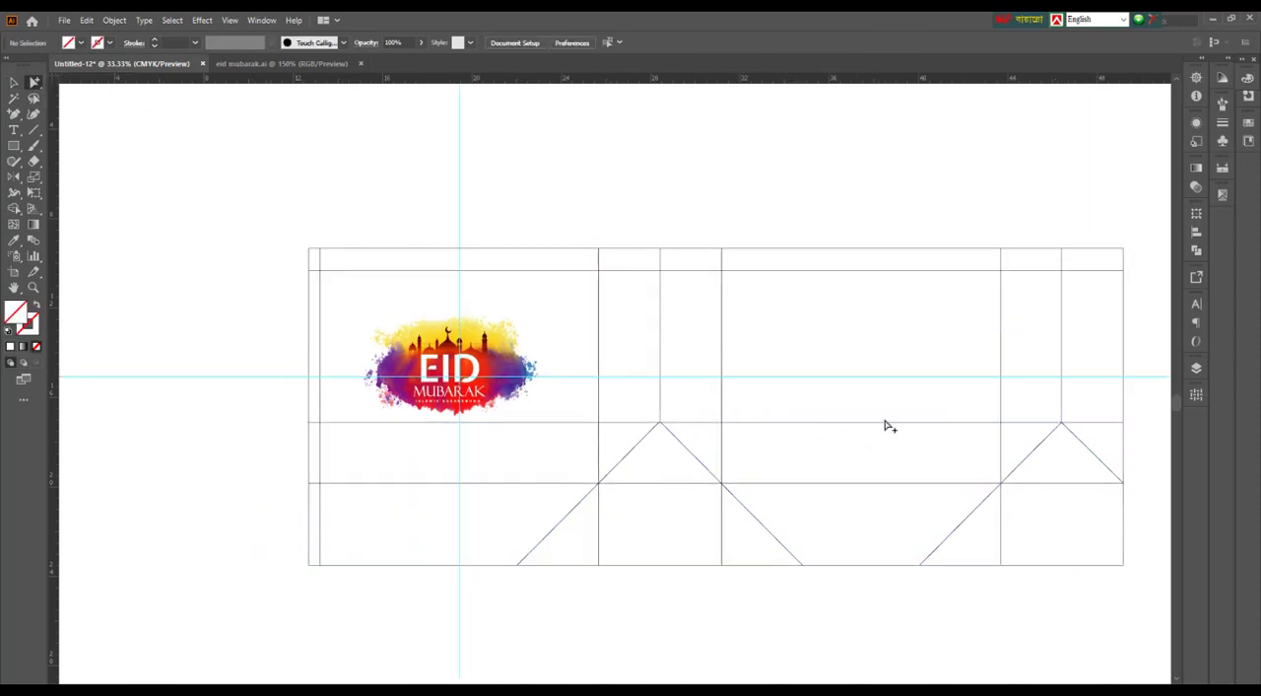
pyautogui.click(1089, 421)
pyautogui.scroll(2, 723, 436)
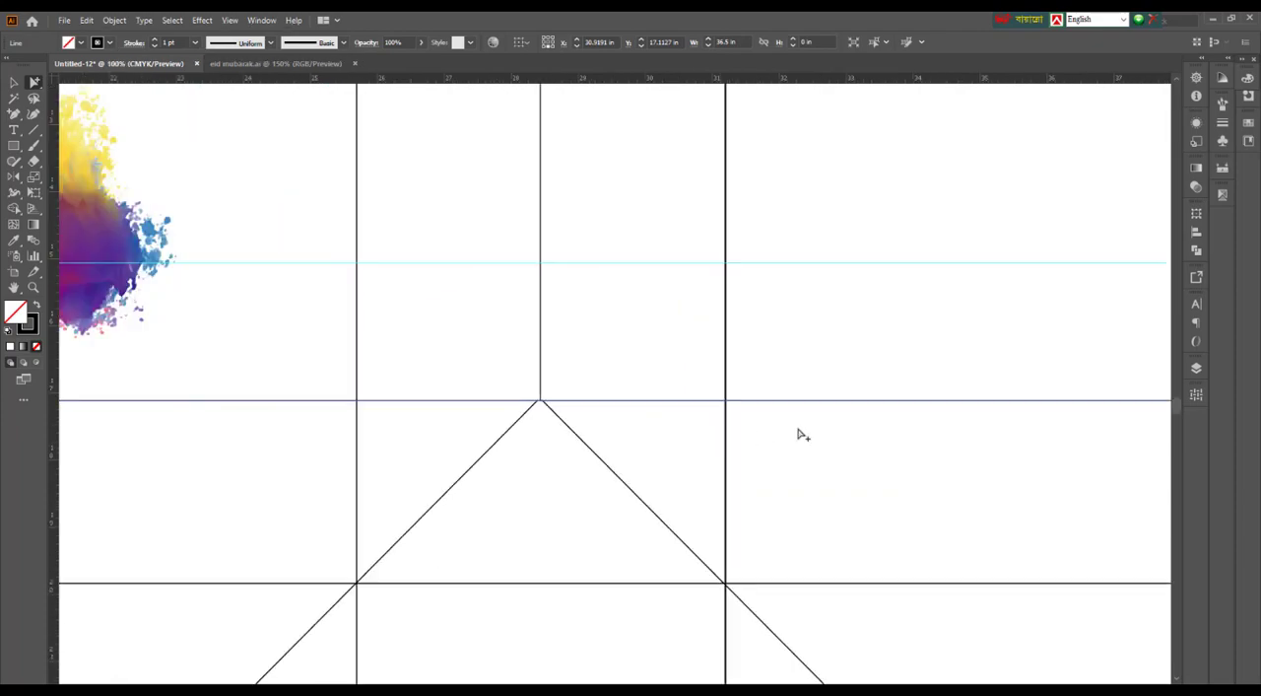
pyautogui.scroll(-1, 772, 416)
pyautogui.press('Delete')
# Centre the Eid Mubarak artwork on the crossing guides in the first wide panel
pyautogui.click(10, 80)
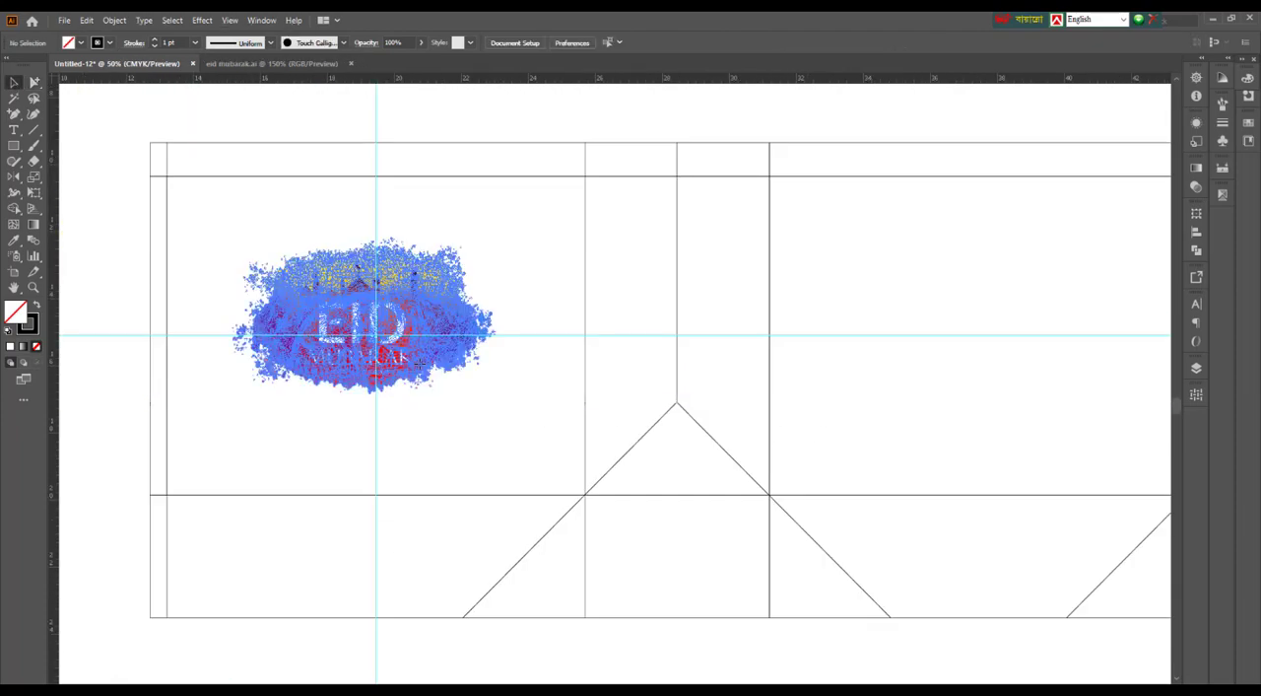
pyautogui.moveTo(403, 291); pyautogui.dragTo(415, 306)
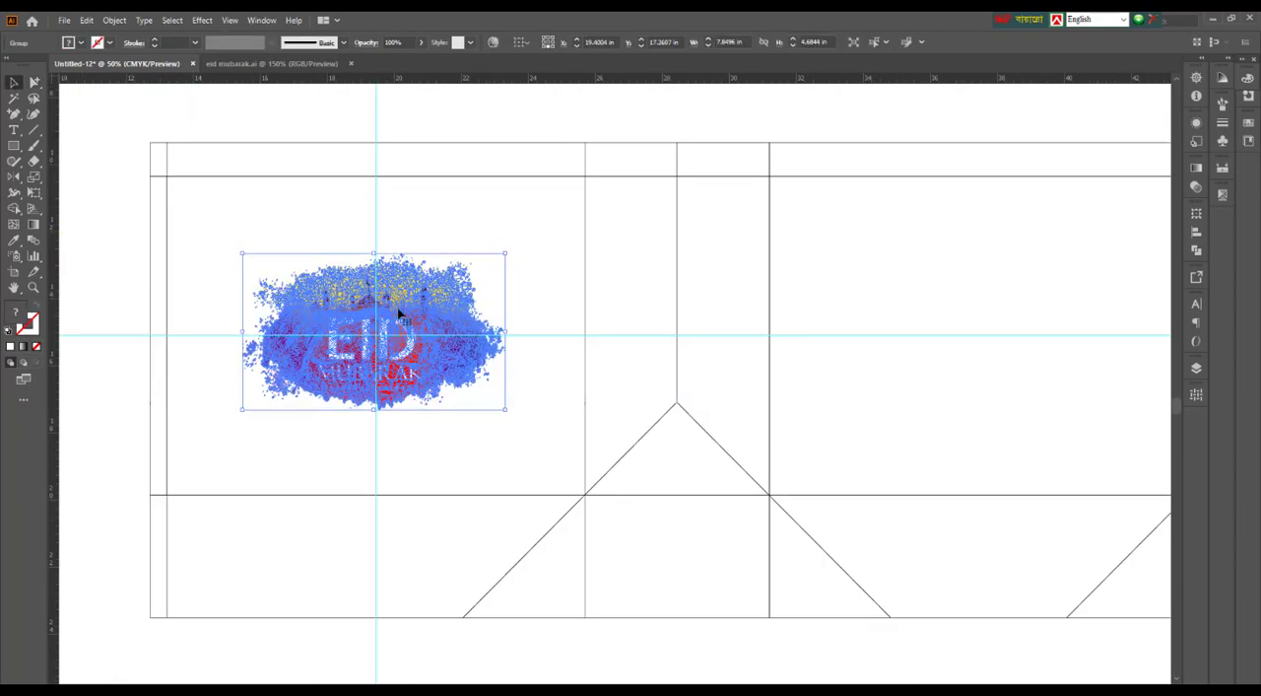
pyautogui.scroll(-3, 415, 308)
pyautogui.click(829, 224)
# Copy the Eid Mubarak artwork onto the second wide panel, level with the original on the horizontal guide
pyautogui.scroll(1, 416, 341)
pyautogui.moveTo(406, 330); pyautogui.dragTo(717, 413)
pyautogui.click(805, 427)
pyautogui.scroll(1, 805, 429)
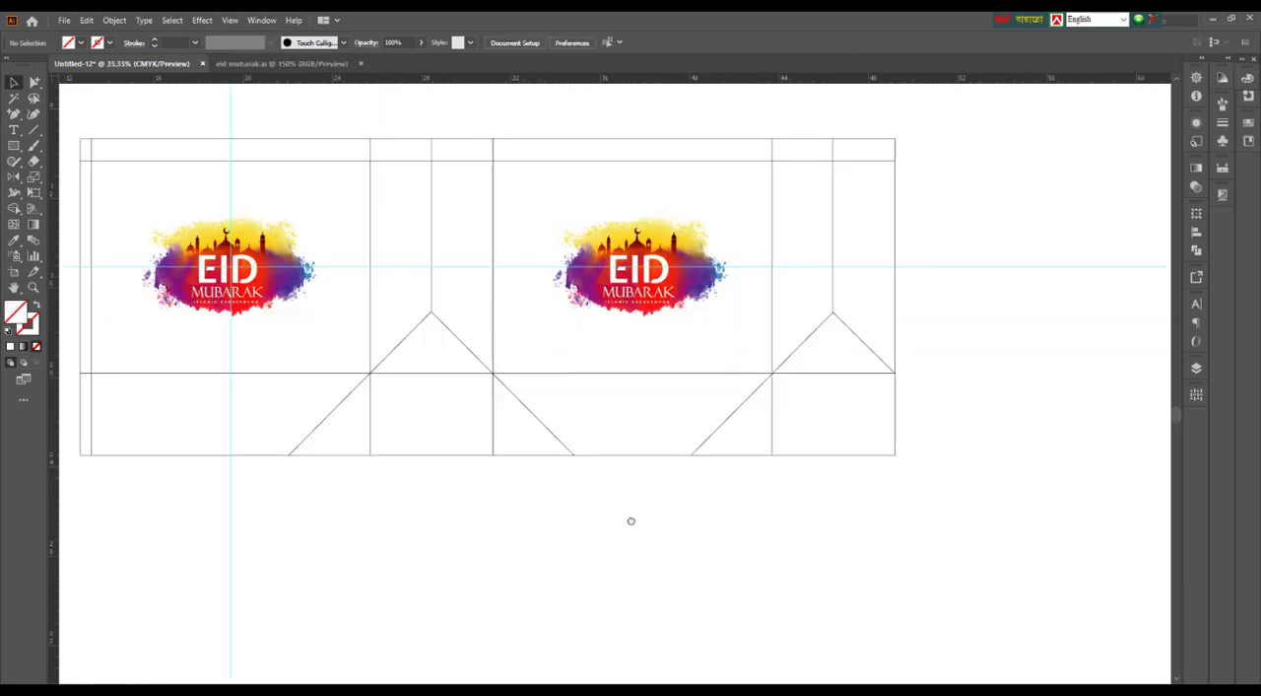
pyautogui.moveTo(630, 521); pyautogui.dragTo(681, 575)
# Delete the horizontal and vertical guides
pyautogui.moveTo(1016, 269); pyautogui.dragTo(1053, 363)
pyautogui.press('Delete')
pyautogui.moveTo(264, 114); pyautogui.dragTo(369, 158)
pyautogui.press('Delete')
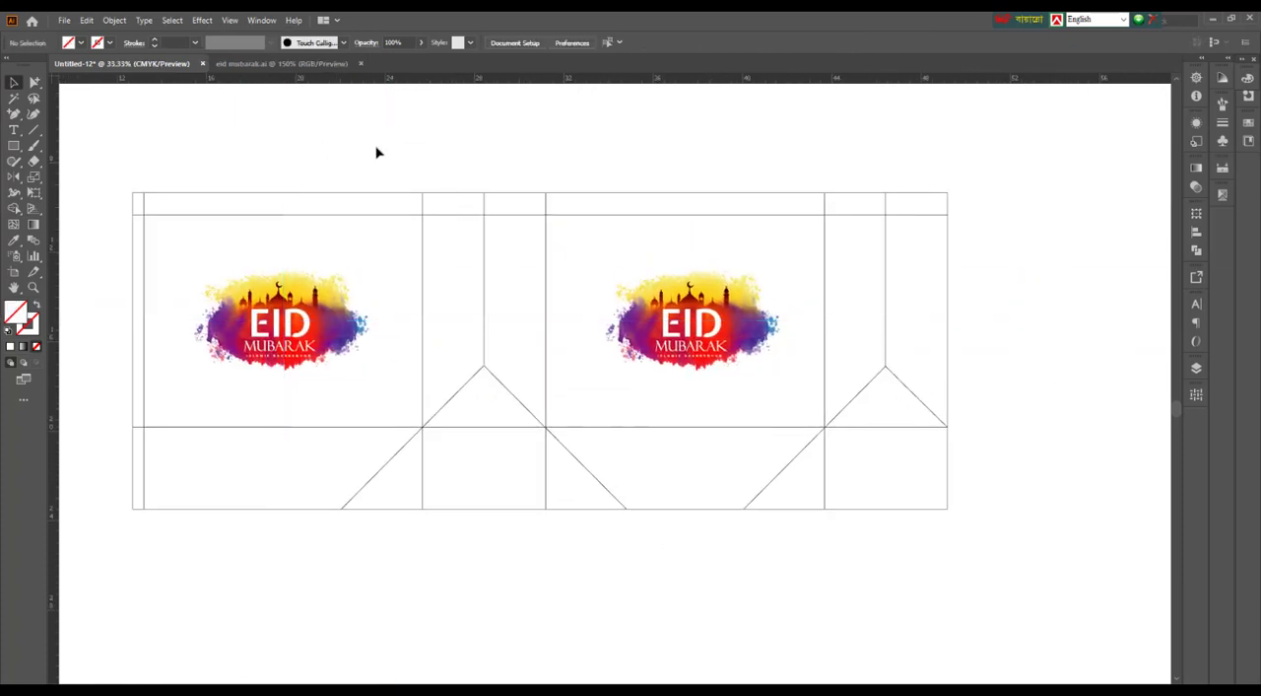
pyautogui.moveTo(453, 143); pyautogui.dragTo(523, 163)
pyautogui.moveTo(174, 163); pyautogui.dragTo(184, 169)
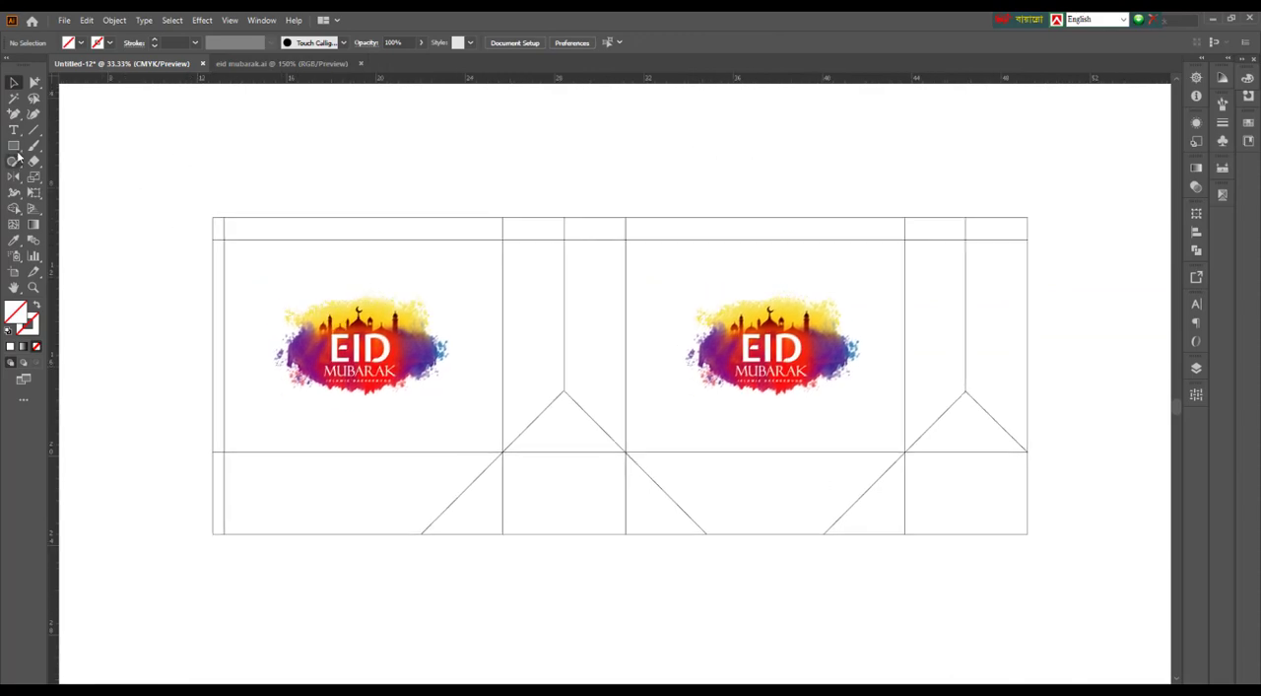
# Draw a rectangle about 36.5 in wide and 1.85 in high across all panels, directly below the upper flap's crease line
pyautogui.click(14, 145)
pyautogui.click(75, 165)
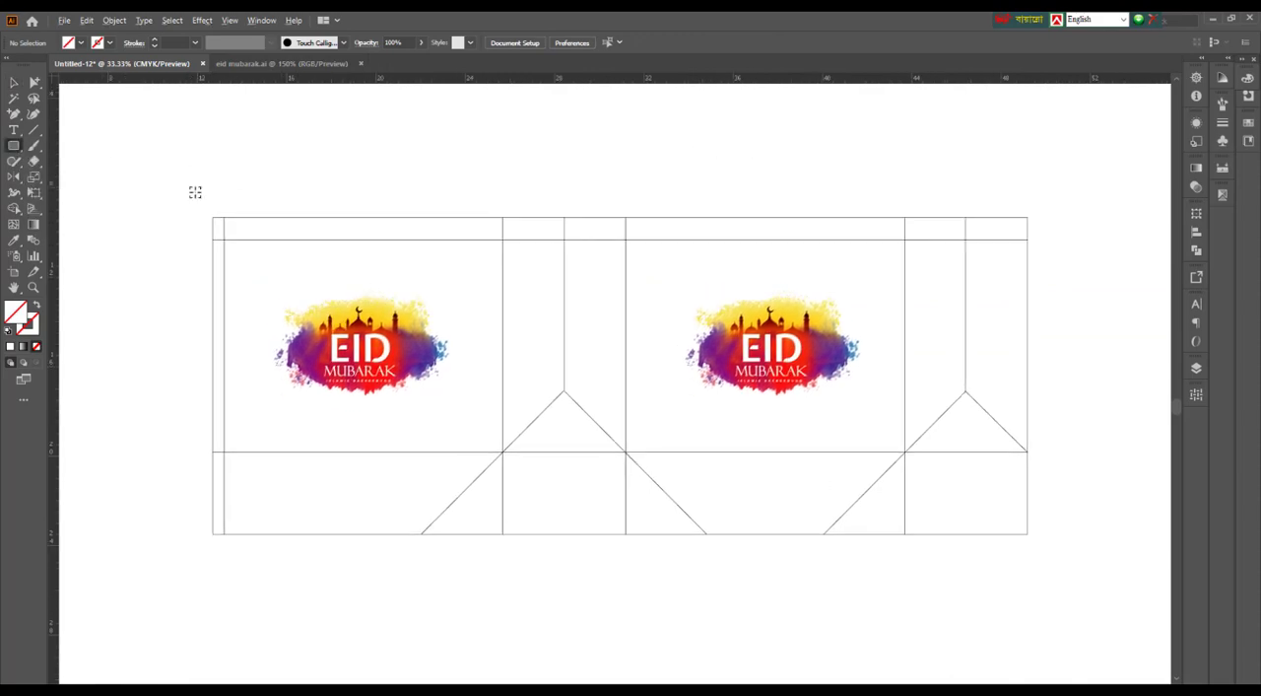
pyautogui.click(14, 145)
pyautogui.click(79, 145)
pyautogui.moveTo(213, 240); pyautogui.dragTo(1028, 282)
pyautogui.press('i')
pyautogui.click(396, 361)
pyautogui.hotkey('ctrl', 'z')
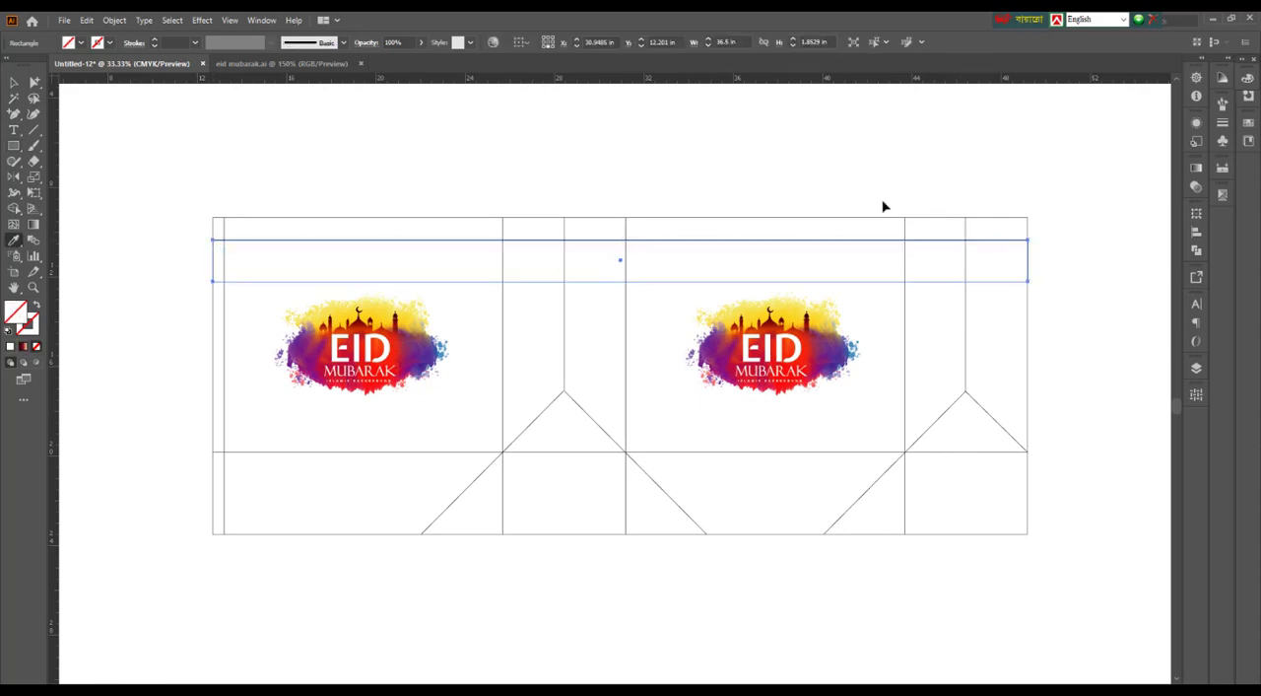
# Fill the new band with a light orange, with cyan and black at 0% and yellow at 56%
pyautogui.click(1248, 79)
pyautogui.click(1215, 182)
pyautogui.click(1093, 180)
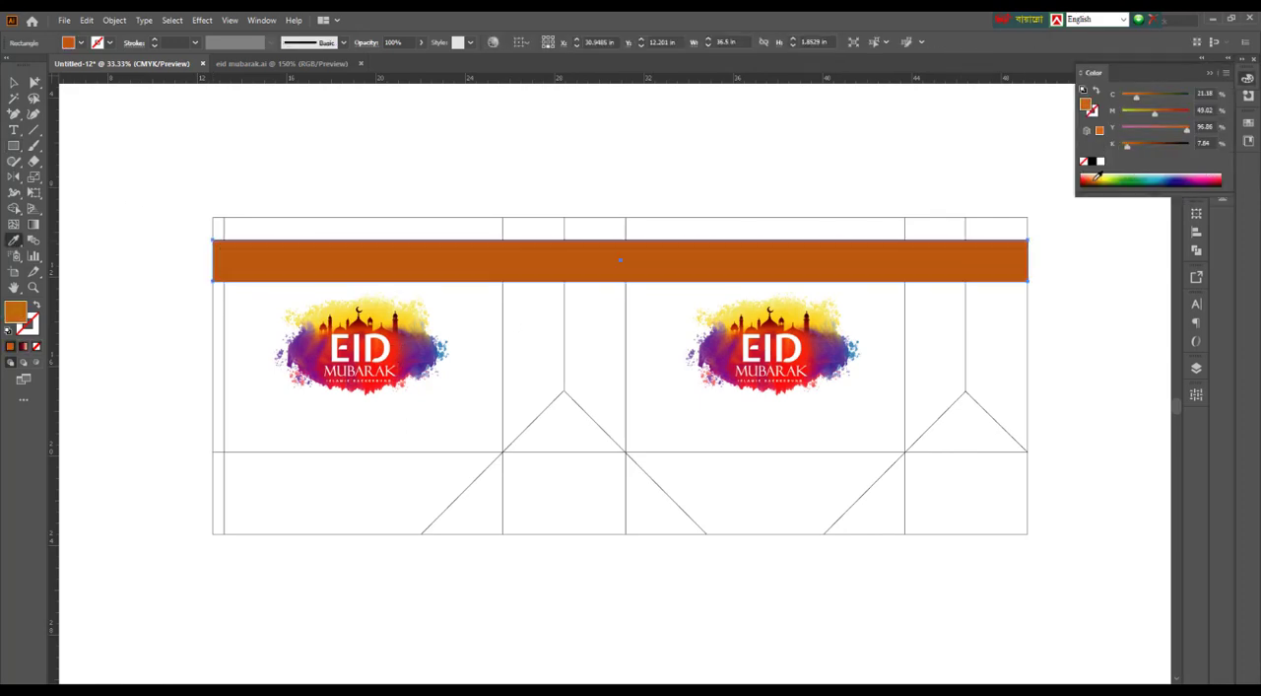
pyautogui.click(806, 350)
pyautogui.click(1214, 180)
pyautogui.moveTo(1185, 114); pyautogui.dragTo(1195, 114)
pyautogui.moveTo(1123, 98); pyautogui.dragTo(1170, 114)
pyautogui.press('v')
pyautogui.scroll(-2, 507, 555)
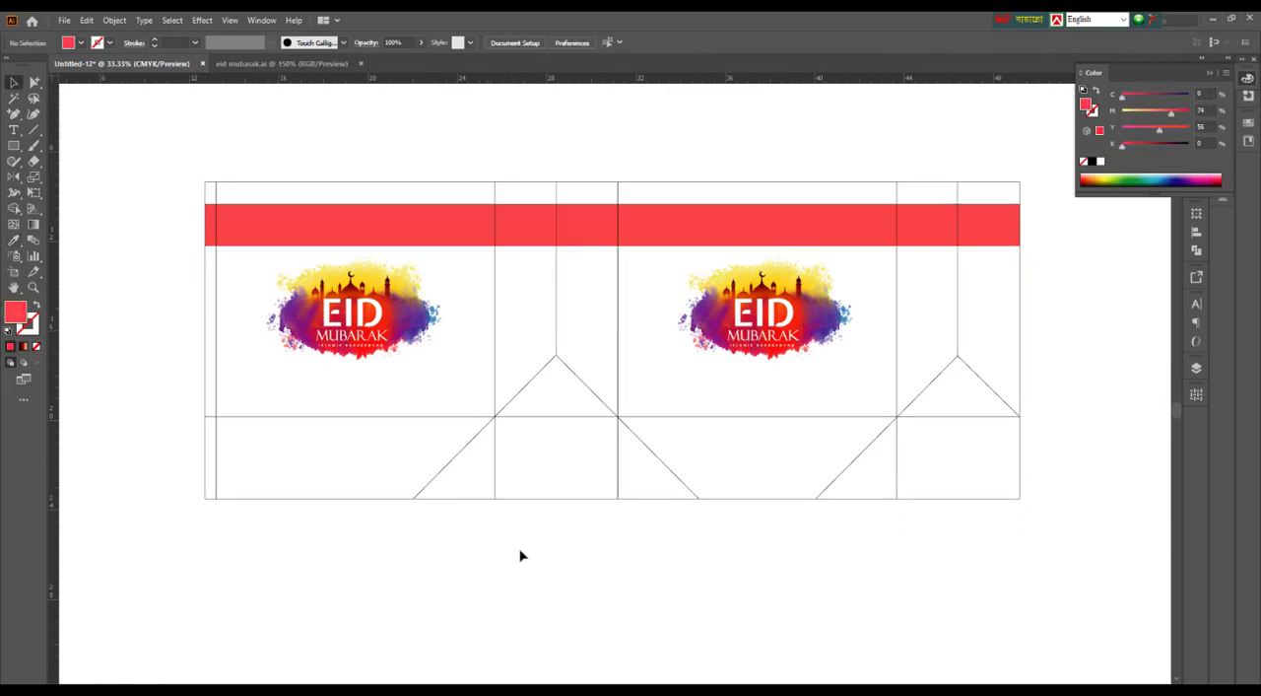
pyautogui.moveTo(1155, 116); pyautogui.dragTo(1141, 115)
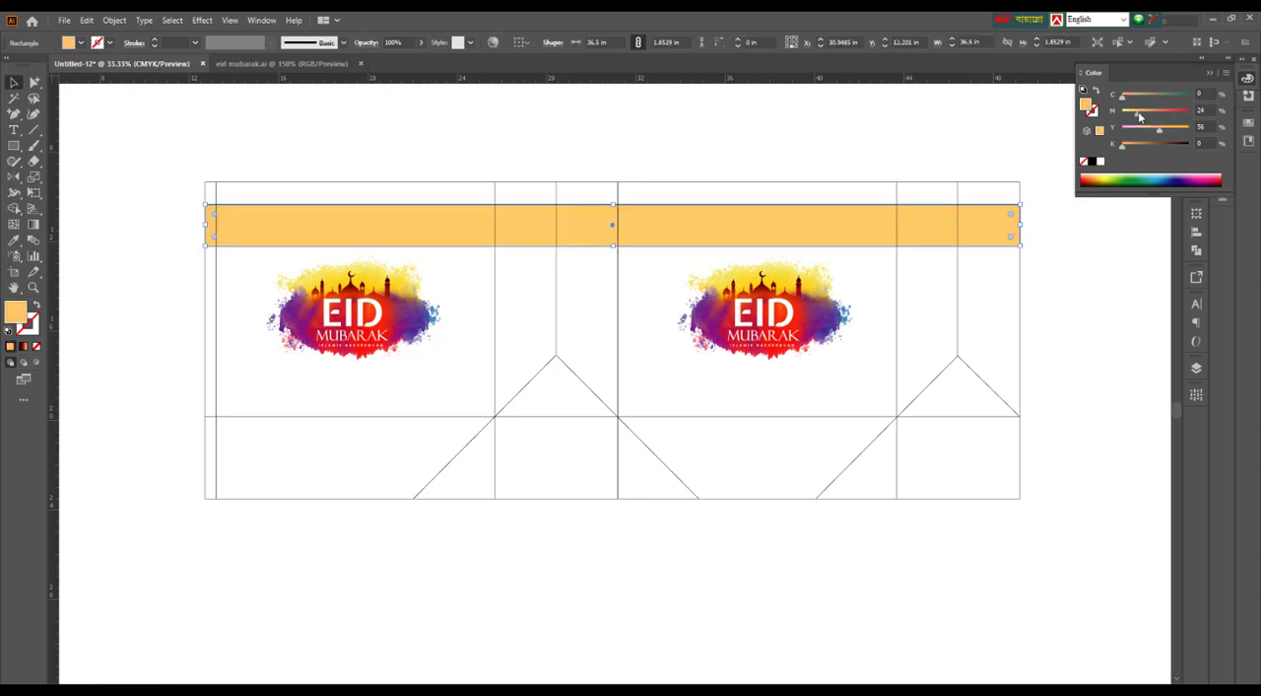
pyautogui.click(831, 127)
pyautogui.moveTo(569, 590); pyautogui.dragTo(558, 603)
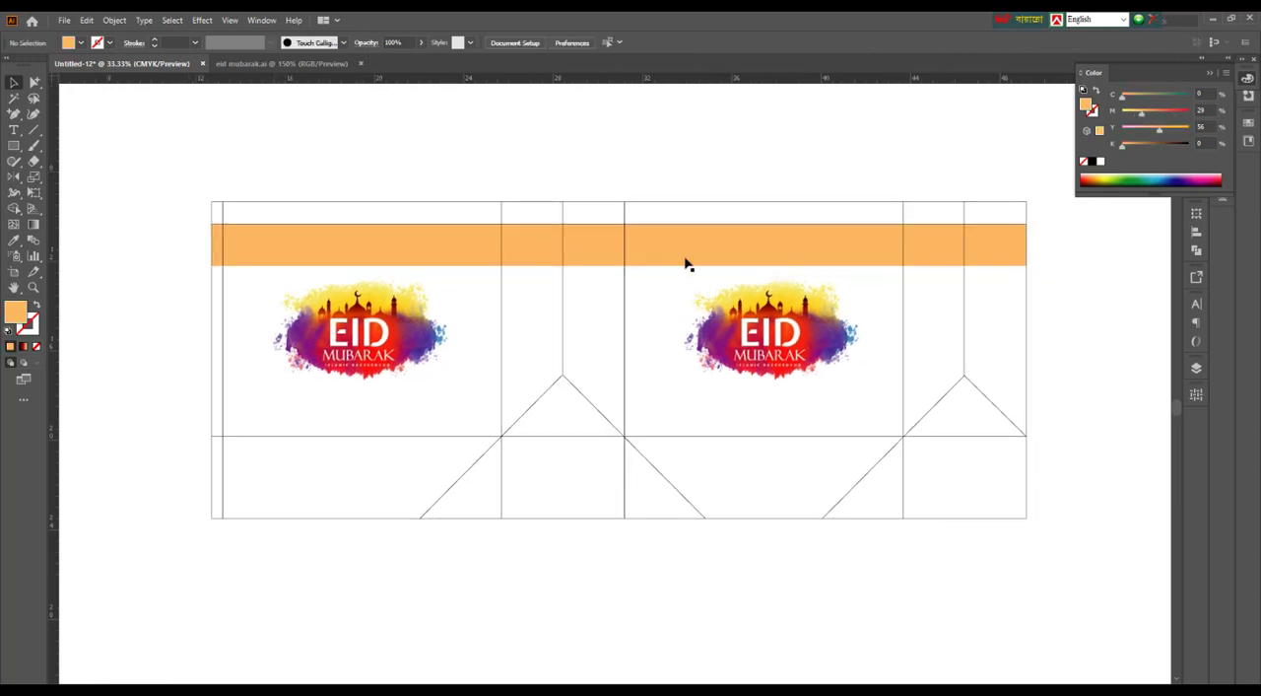
# Extend the band down to the lower crease line, about 9.47 in high, and lighten it to yellow with magenta 4%
pyautogui.click(620, 264)
pyautogui.moveTo(621, 266); pyautogui.dragTo(600, 436)
pyautogui.moveTo(1127, 117); pyautogui.dragTo(1130, 120)
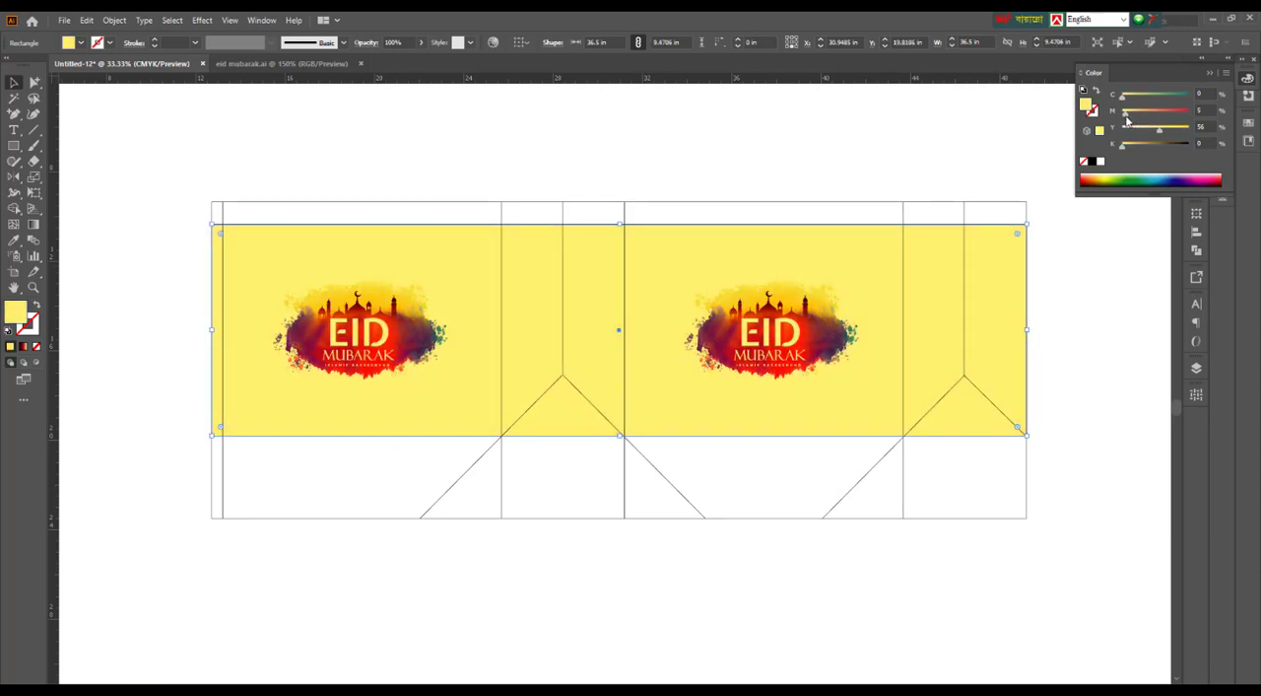
pyautogui.click(839, 112)
pyautogui.moveTo(956, 455); pyautogui.dragTo(941, 439)
pyautogui.click(1012, 294)
pyautogui.moveTo(1127, 116); pyautogui.dragTo(1125, 116)
pyautogui.click(910, 141)
# Draw a circle about 6.75 in across and place it over the upper left corner of the first wide panel
pyautogui.scroll(1, 330, 563)
pyautogui.moveTo(61, 148); pyautogui.dragTo(158, 321)
pyautogui.press('l')
pyautogui.moveTo(333, 311); pyautogui.dragTo(337, 316)
pyautogui.click(14, 83)
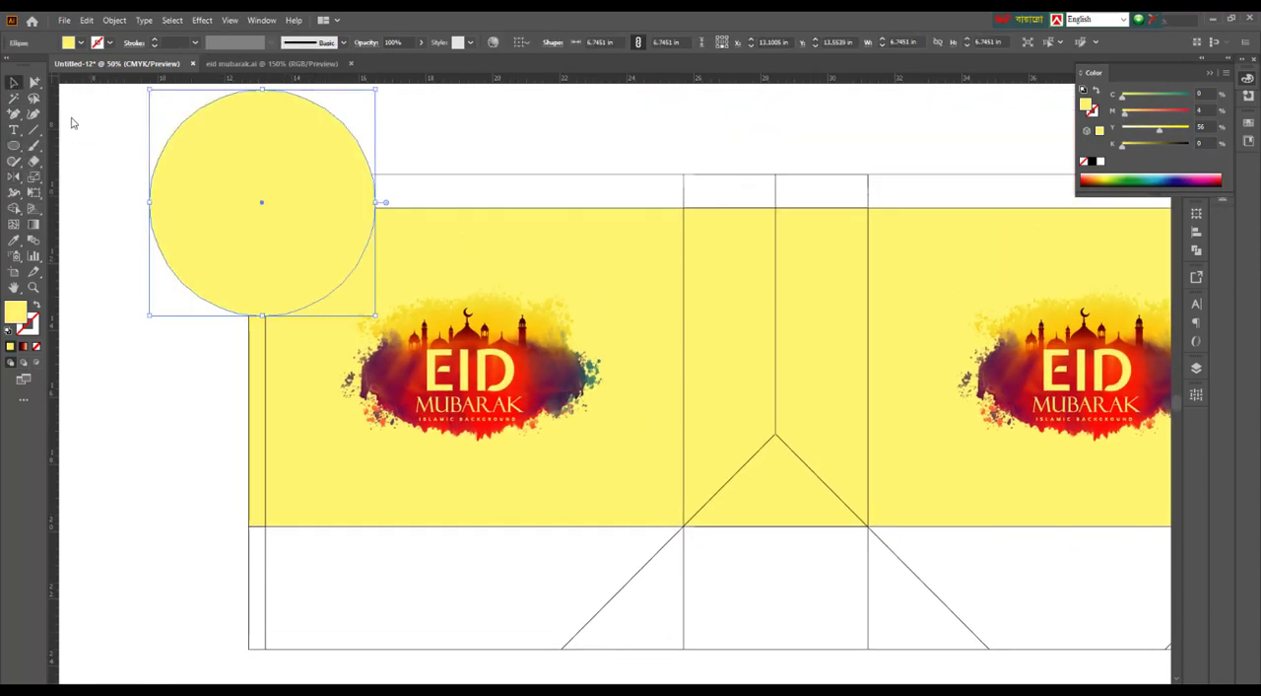
pyautogui.moveTo(321, 271); pyautogui.dragTo(330, 282)
# Trim the circle to the part inside the panel and fill that corner shape with pink, C 0, M 89, Y 32, K 0
pyautogui.click(35, 83)
pyautogui.click(423, 209)
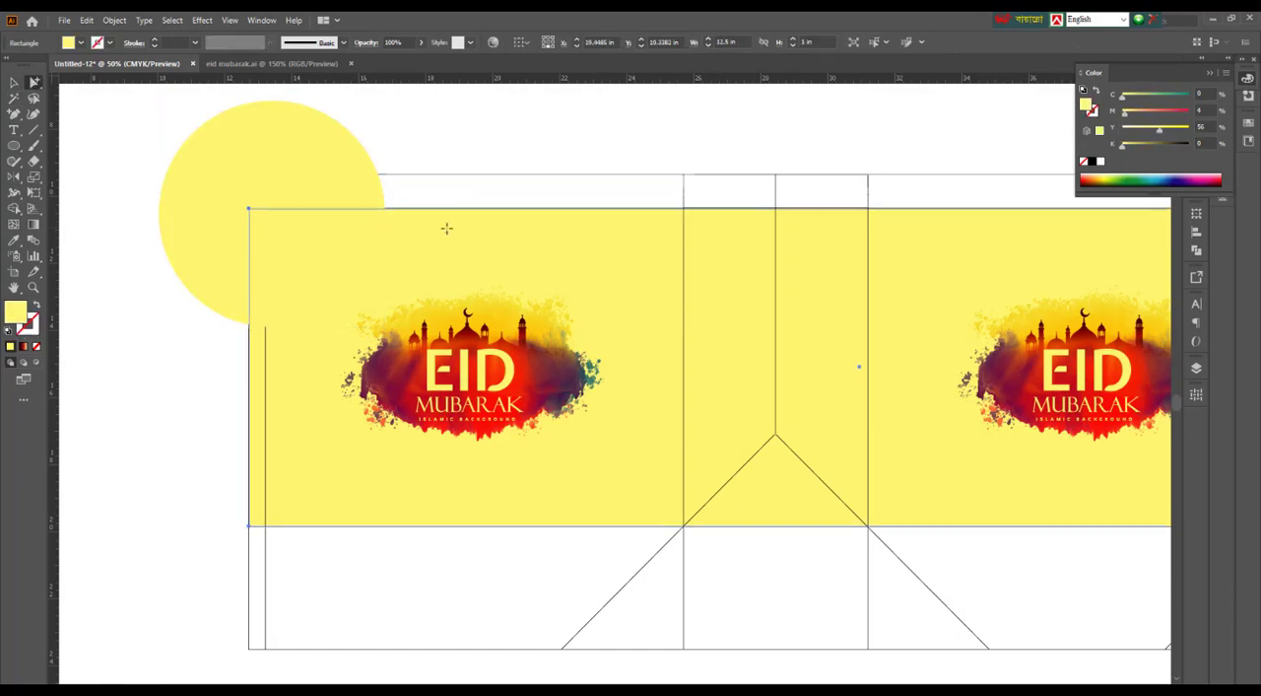
pyautogui.click(273, 211)
pyautogui.press('Delete')
pyautogui.click(296, 254)
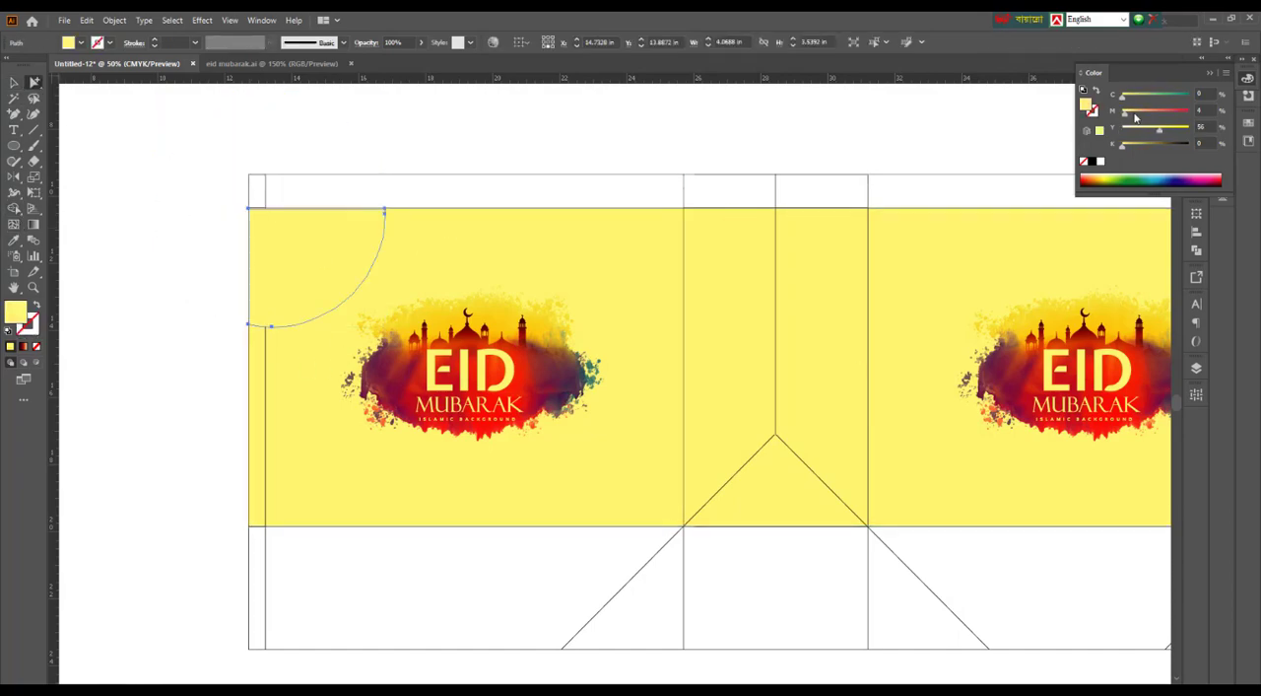
pyautogui.moveTo(1126, 113); pyautogui.dragTo(1146, 132)
pyautogui.moveTo(1189, 114)
pyautogui.mouseDown()
pyautogui.moveTo(1164, 116)
pyautogui.moveTo(1183, 115)
pyautogui.mouseUp()
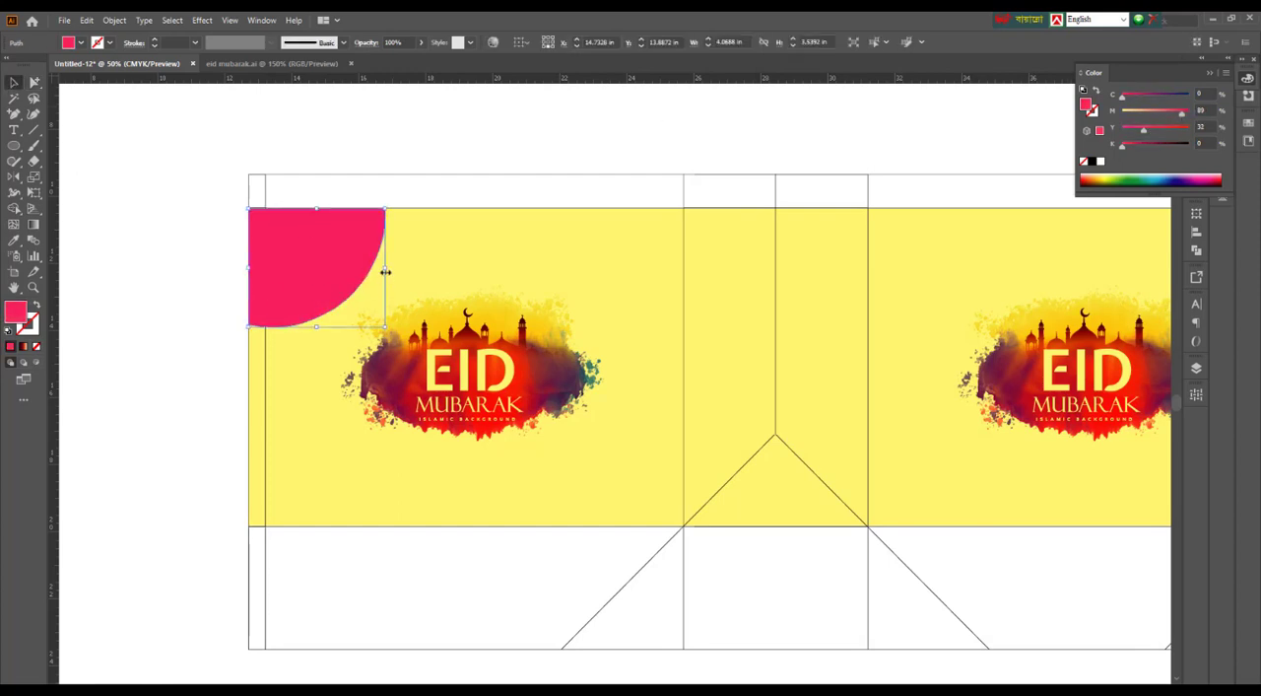
# Add a copy of the pink corner shape widened to about 4.68 in and reduce its opacity to 45%
pyautogui.moveTo(385, 271); pyautogui.dragTo(407, 266)
pyautogui.click(1209, 75)
pyautogui.click(1196, 186)
pyautogui.click(1164, 183)
pyautogui.moveTo(1163, 199); pyautogui.dragTo(1139, 202)
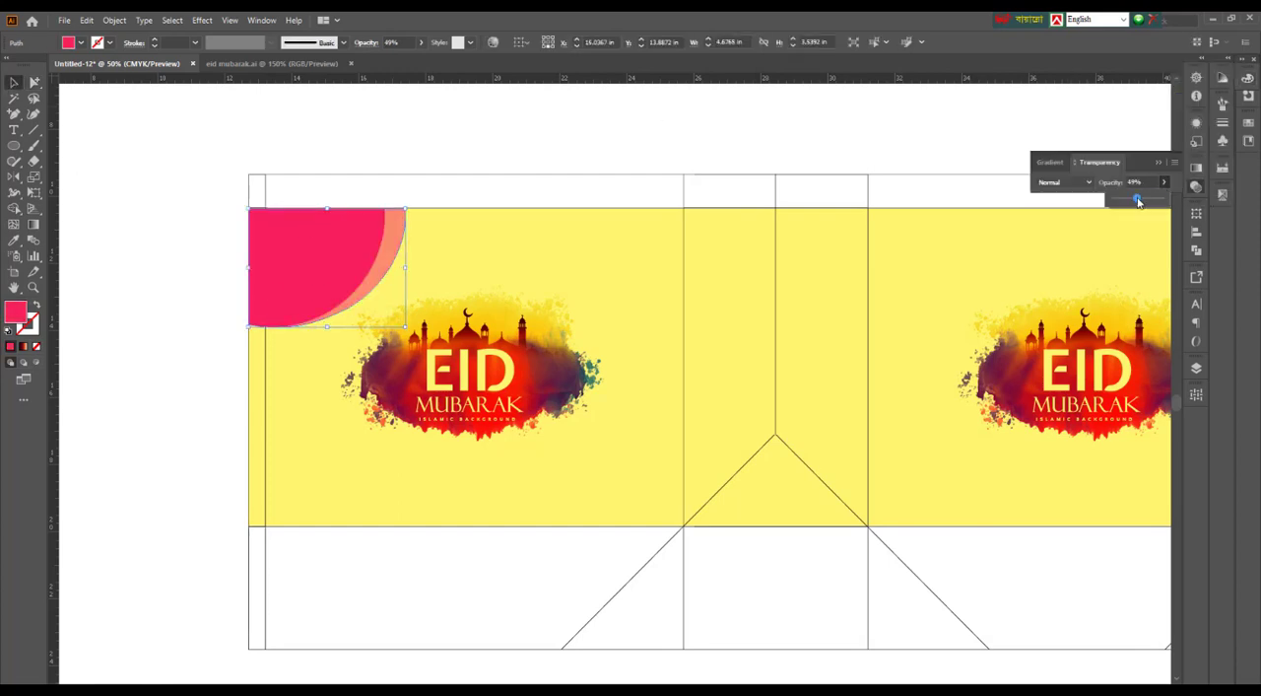
# Group the solid and the semi-transparent pink corner shapes
pyautogui.click(87, 309)
pyautogui.scroll(-1, 69, 309)
pyautogui.moveTo(87, 310); pyautogui.dragTo(163, 317)
pyautogui.scroll(1, 197, 298)
pyautogui.click(399, 295)
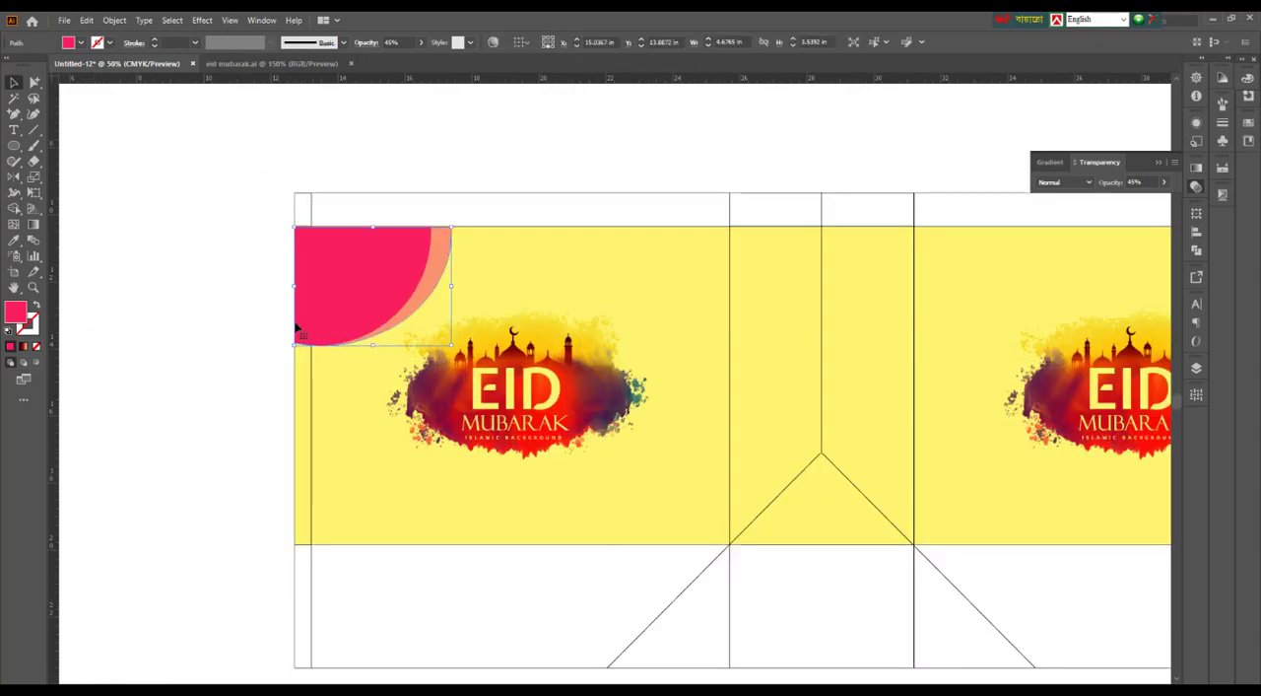
pyautogui.hotkey('ctrl', 'y')
pyautogui.moveTo(465, 266); pyautogui.dragTo(412, 291)
pyautogui.hotkey('ctrl', 'g')
pyautogui.hotkey('ctrl', 'y')
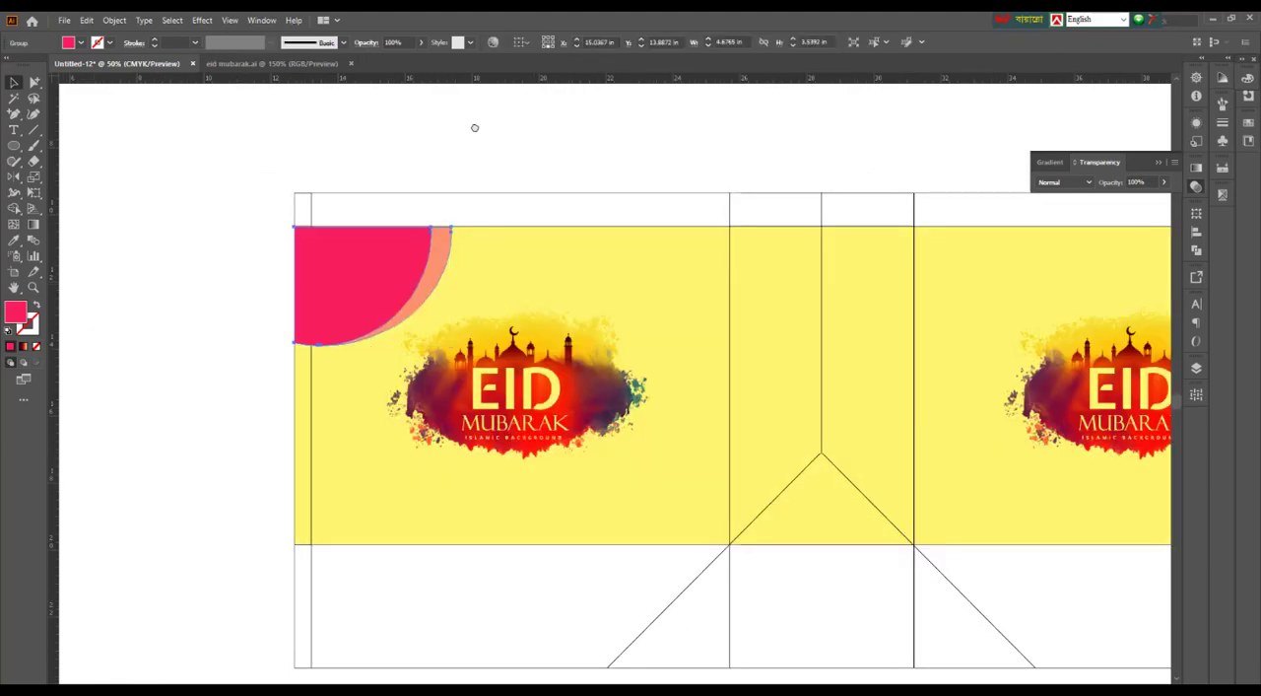
# Copy the pink corner group to the upper left corner of the second wide panel
pyautogui.moveTo(473, 127); pyautogui.dragTo(382, 124)
pyautogui.scroll(-1, 287, 293)
pyautogui.moveTo(287, 293); pyautogui.dragTo(701, 293)
pyautogui.click(588, 144)
pyautogui.moveTo(588, 144); pyautogui.dragTo(650, 161)
pyautogui.scroll(1, 470, 267)
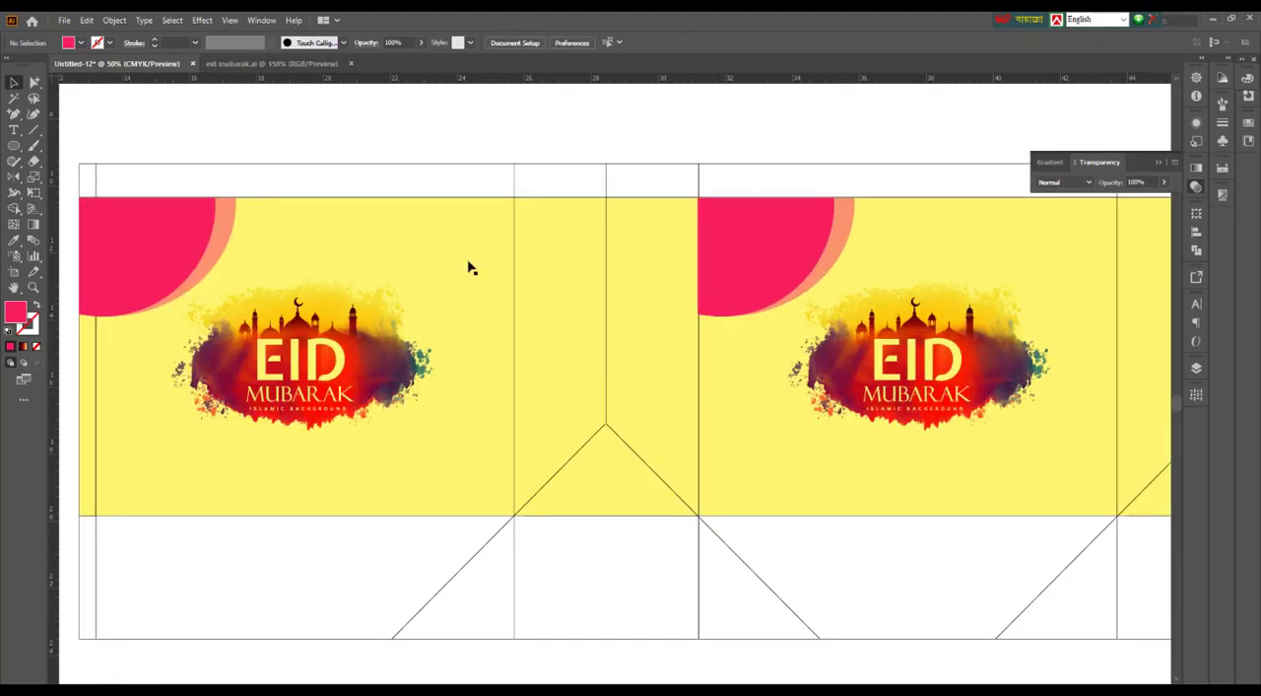
# Place copies of the pink corner group, rotated a half turn, in the lower right corners of both wide panels
pyautogui.moveTo(291, 121); pyautogui.dragTo(356, 127)
pyautogui.click(255, 261)
pyautogui.moveTo(195, 272); pyautogui.dragTo(484, 484)
pyautogui.moveTo(594, 418); pyautogui.dragTo(434, 520)
pyautogui.moveTo(576, 515)
pyautogui.mouseDown()
pyautogui.moveTo(532, 490)
pyautogui.moveTo(591, 515)
pyautogui.mouseUp()
pyautogui.scroll(1, 531, 490)
pyautogui.scroll(-3, 581, 444)
pyautogui.click(662, 157)
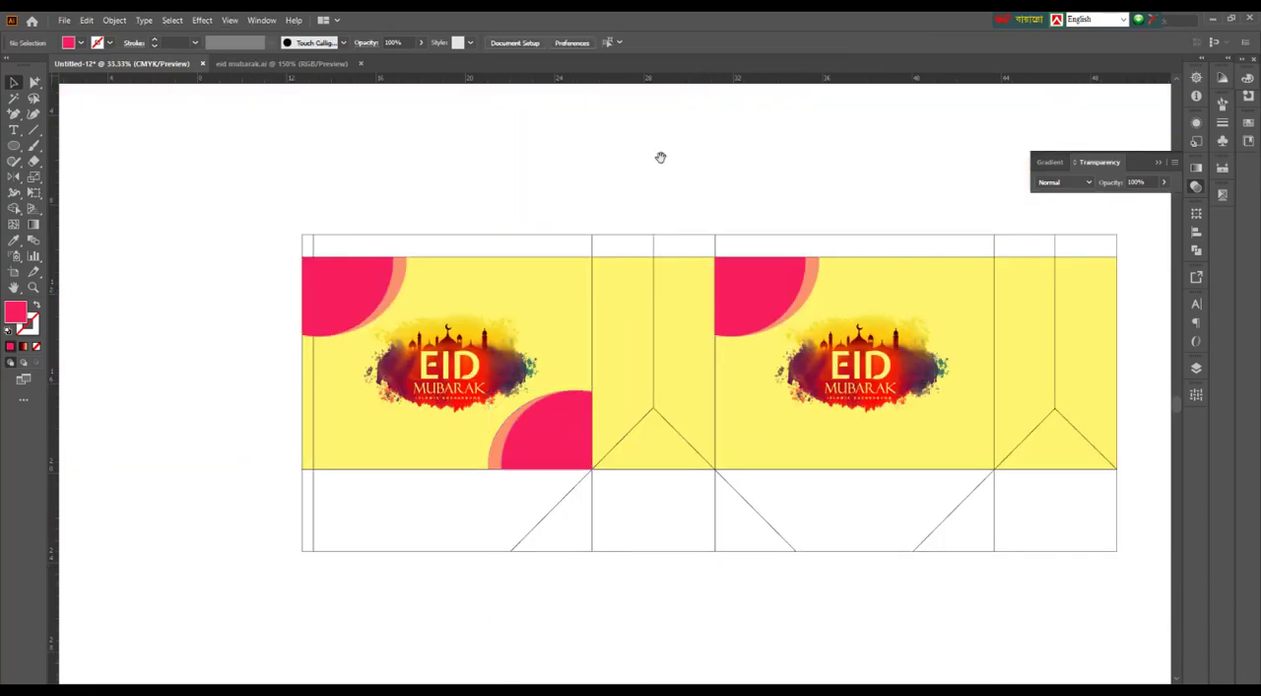
pyautogui.moveTo(662, 158); pyautogui.dragTo(443, 154)
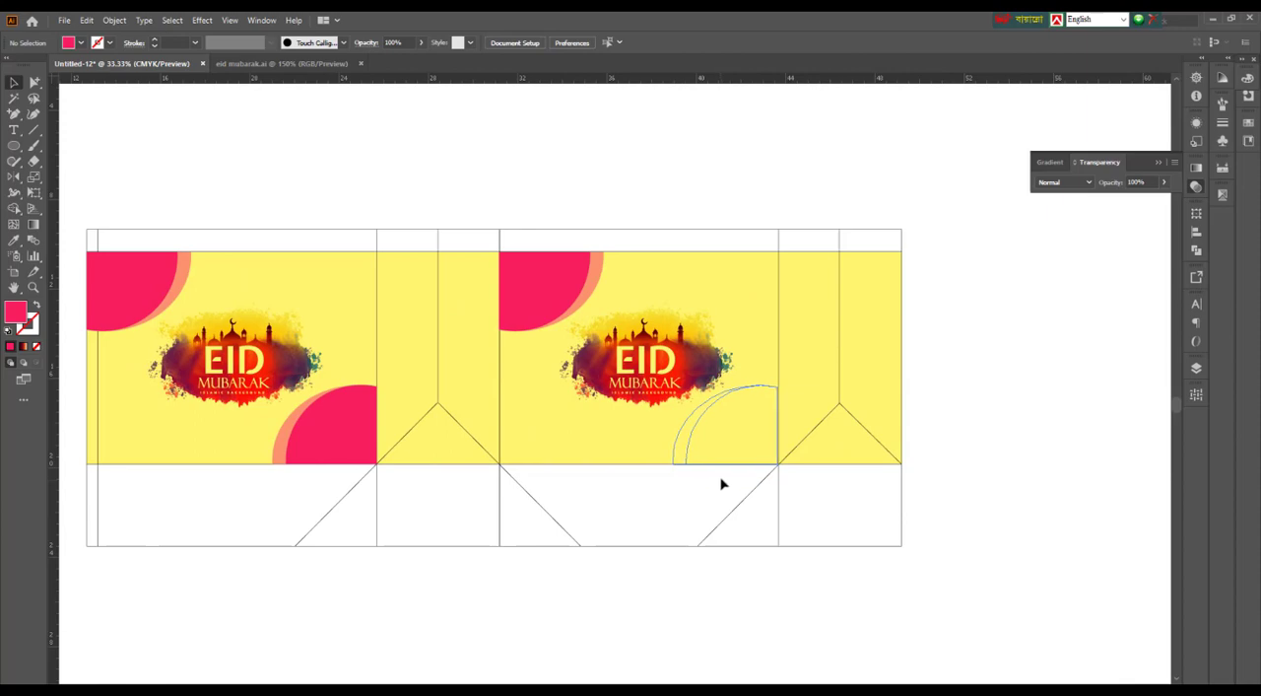
pyautogui.moveTo(929, 569); pyautogui.dragTo(1075, 564)
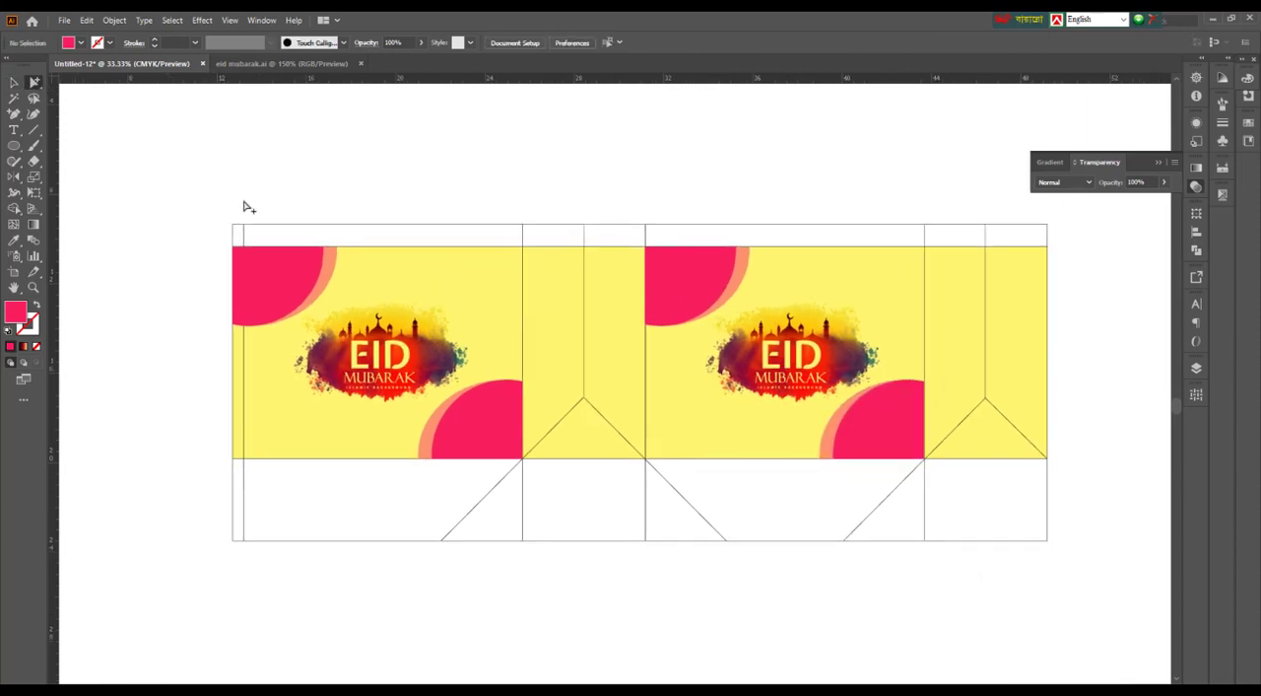
# Fill the upper and lower flap sections with the panels' yellow and give their outlines a 0.75 pt stroke
pyautogui.moveTo(195, 192); pyautogui.dragTo(1070, 243)
pyautogui.moveTo(195, 497); pyautogui.dragTo(1064, 593)
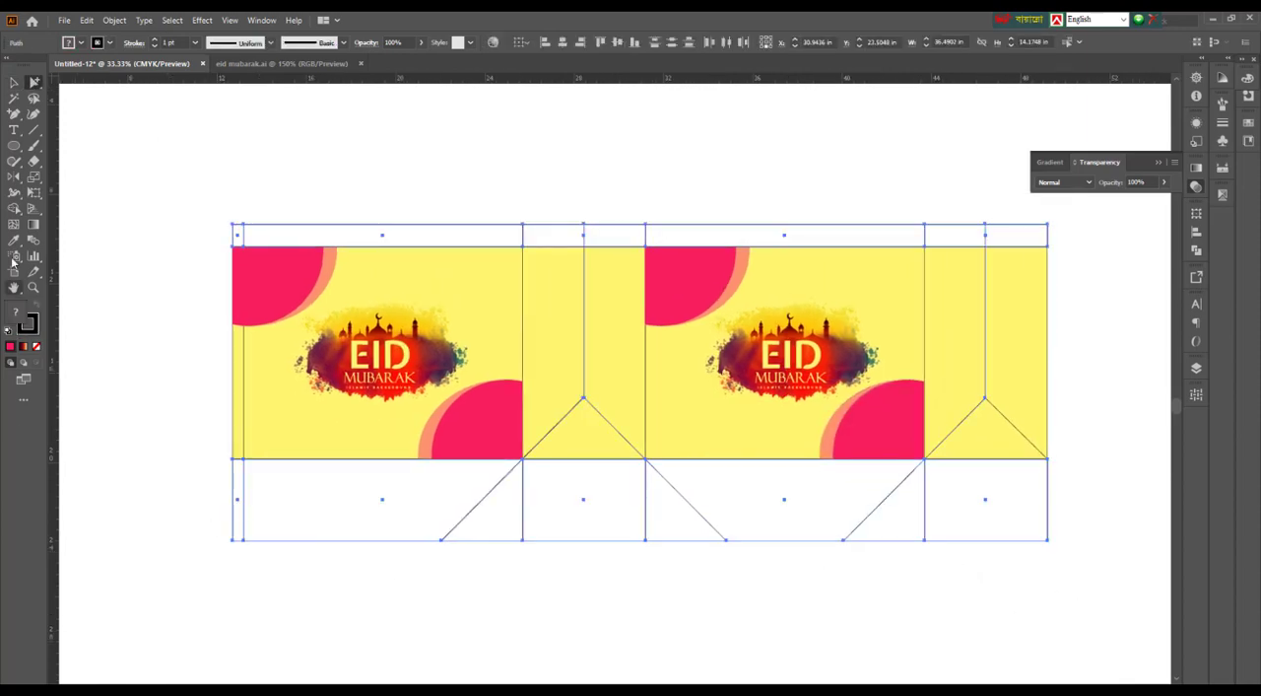
pyautogui.click(14, 240)
pyautogui.click(393, 291)
pyautogui.click(155, 42)
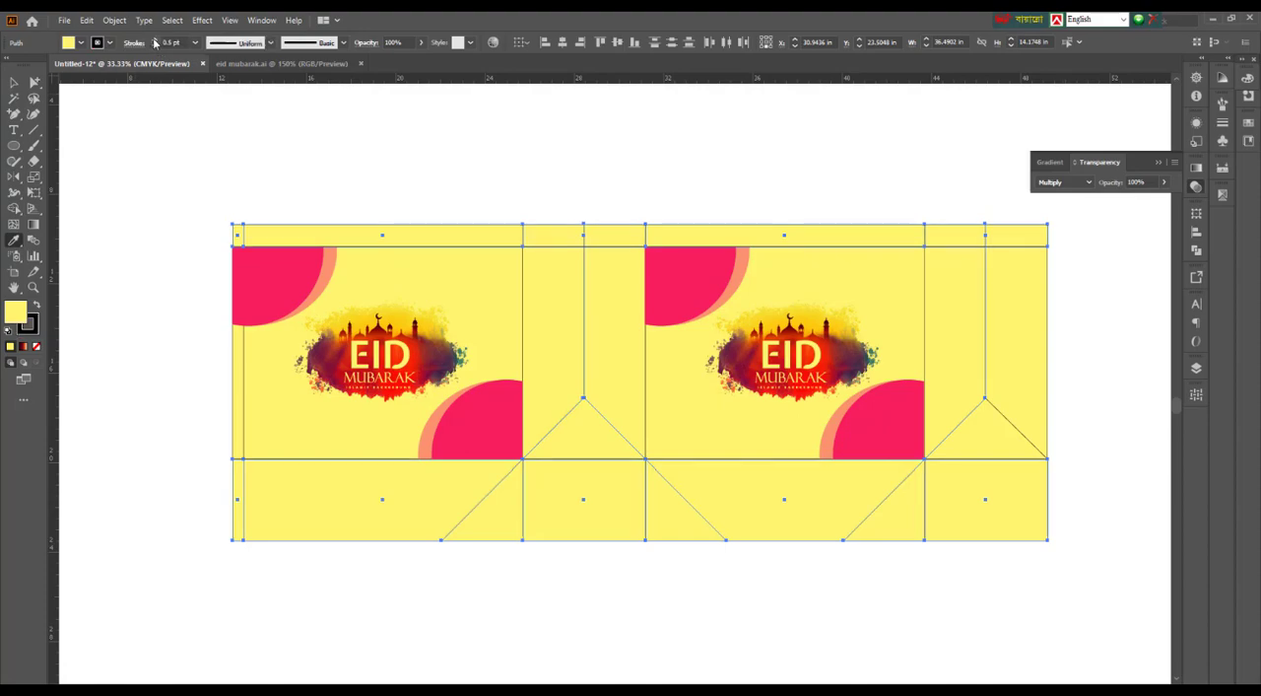
pyautogui.click(14, 83)
pyautogui.click(1086, 267)
pyautogui.click(1159, 162)
pyautogui.scroll(1, 706, 148)
pyautogui.scroll(-1, 674, 151)
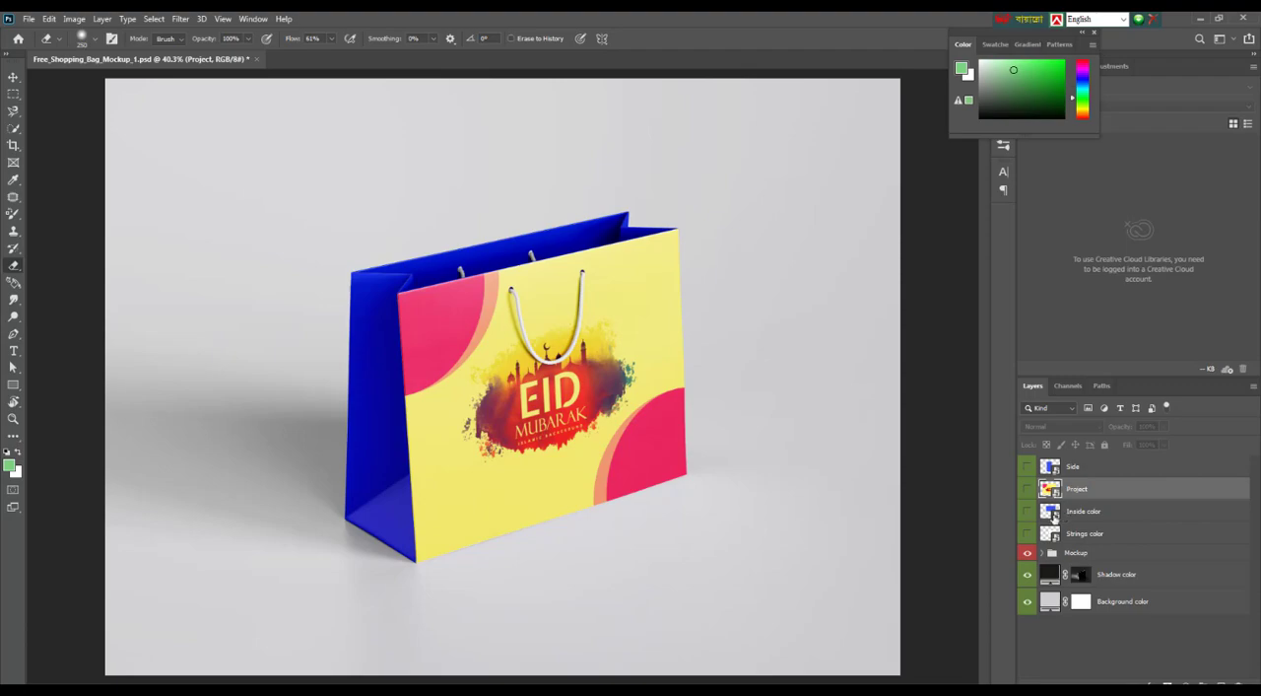
# In Photoshop, open the bag mockup's Inside color contents and sample the yellow from a pasted, enlarged copy of the artwork, deleting the copy
pyautogui.doubleClick(1053, 514)
pyautogui.hotkey('ctrl', 'v')
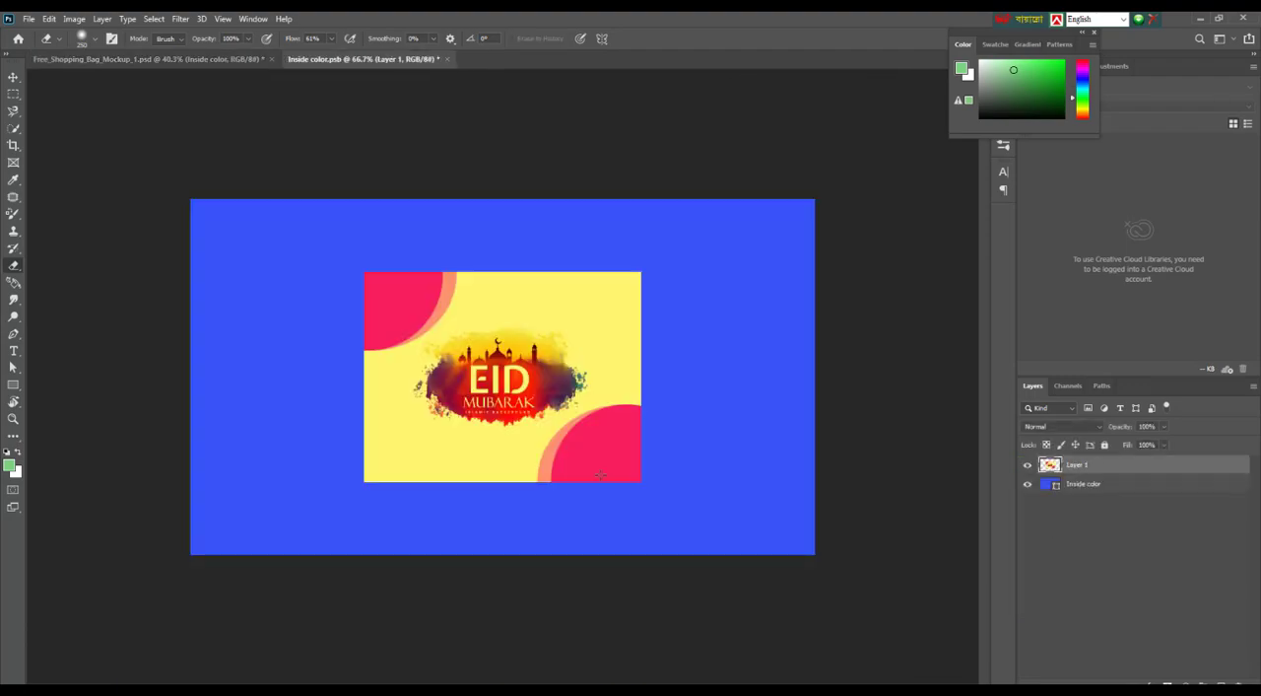
pyautogui.hotkey('ctrl', 't')
pyautogui.moveTo(641, 482); pyautogui.dragTo(832, 569)
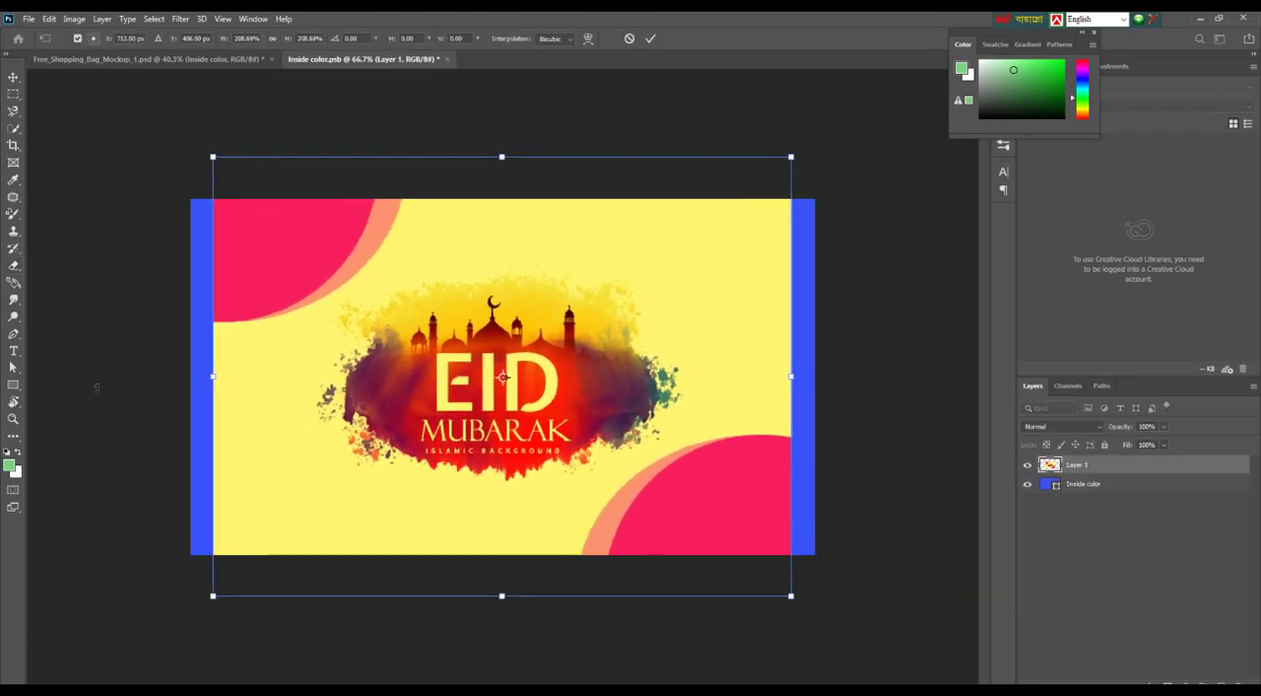
pyautogui.click(13, 179)
pyautogui.click(699, 242)
pyautogui.press('Delete')
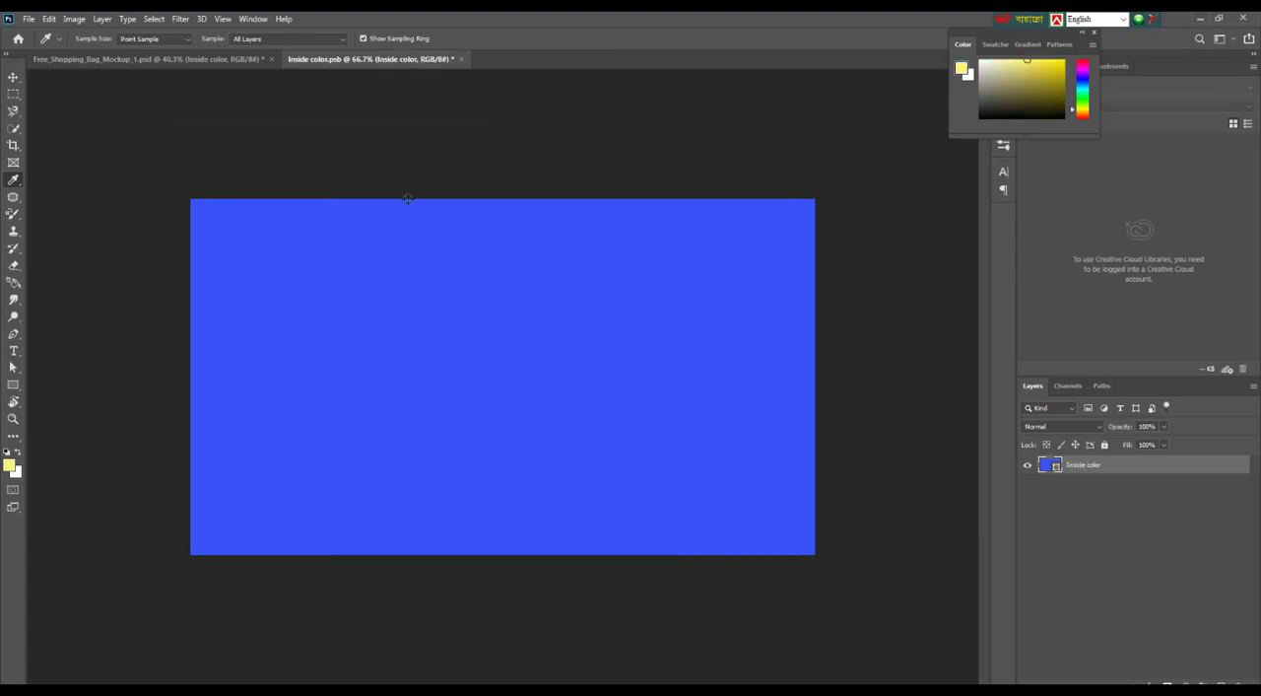
# Fill the Inside color contents with the sampled yellow, then save and close them
pyautogui.hotkey('ctrl', 'a')
pyautogui.hotkey('ctrl', 'BackSpace')
pyautogui.click(16, 450)
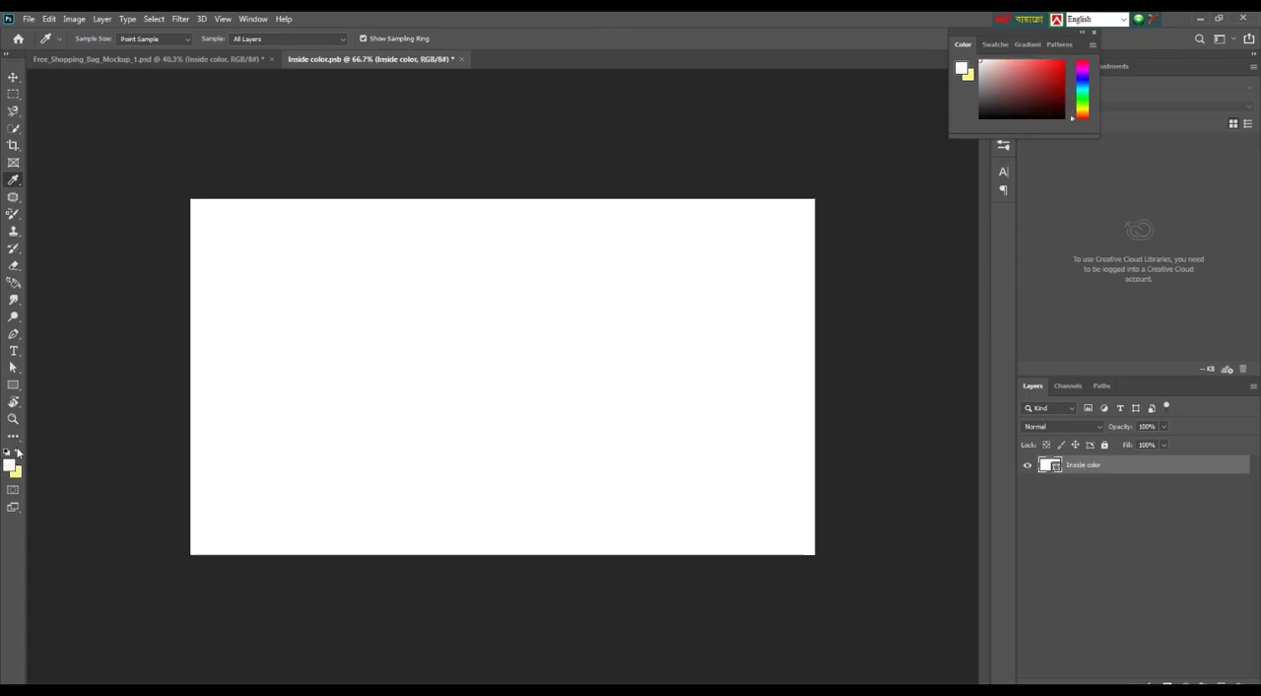
pyautogui.hotkey('ctrl', 'BackSpace')
pyautogui.click(563, 272)
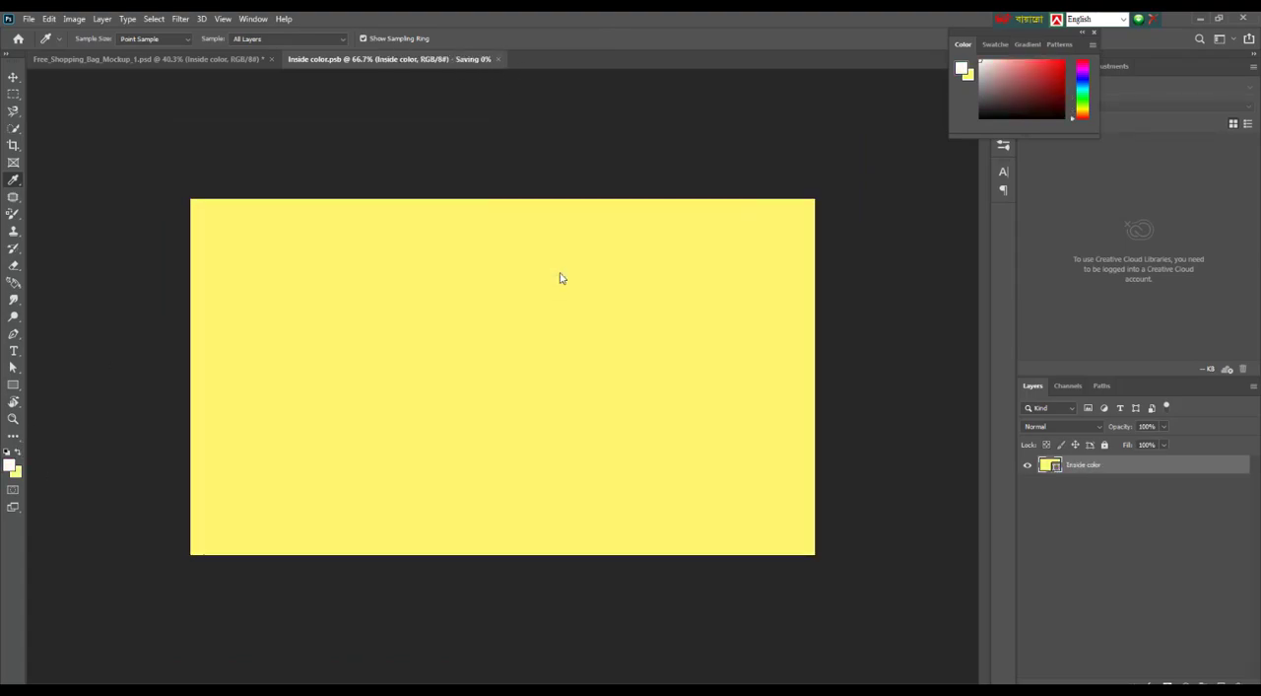
# Fill the mockup's Side contents with the same yellow, then save and close them
pyautogui.doubleClick(1052, 469)
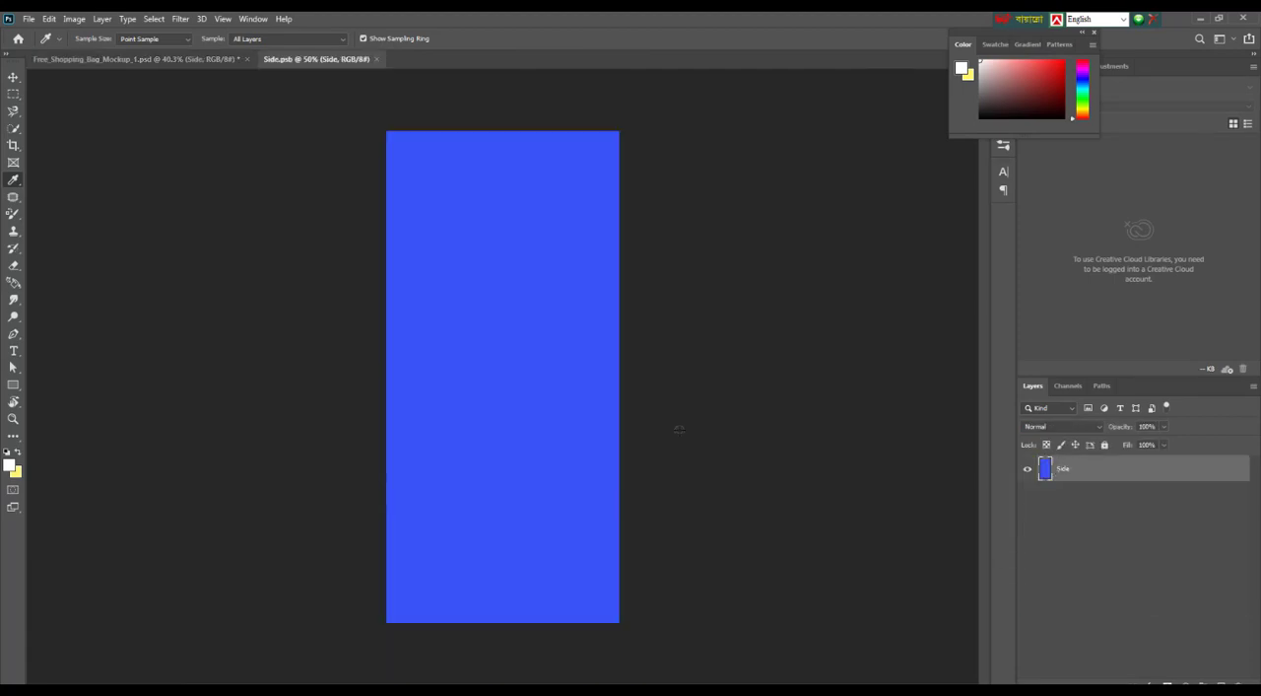
pyautogui.hotkey('ctrl', 'BackSpace')
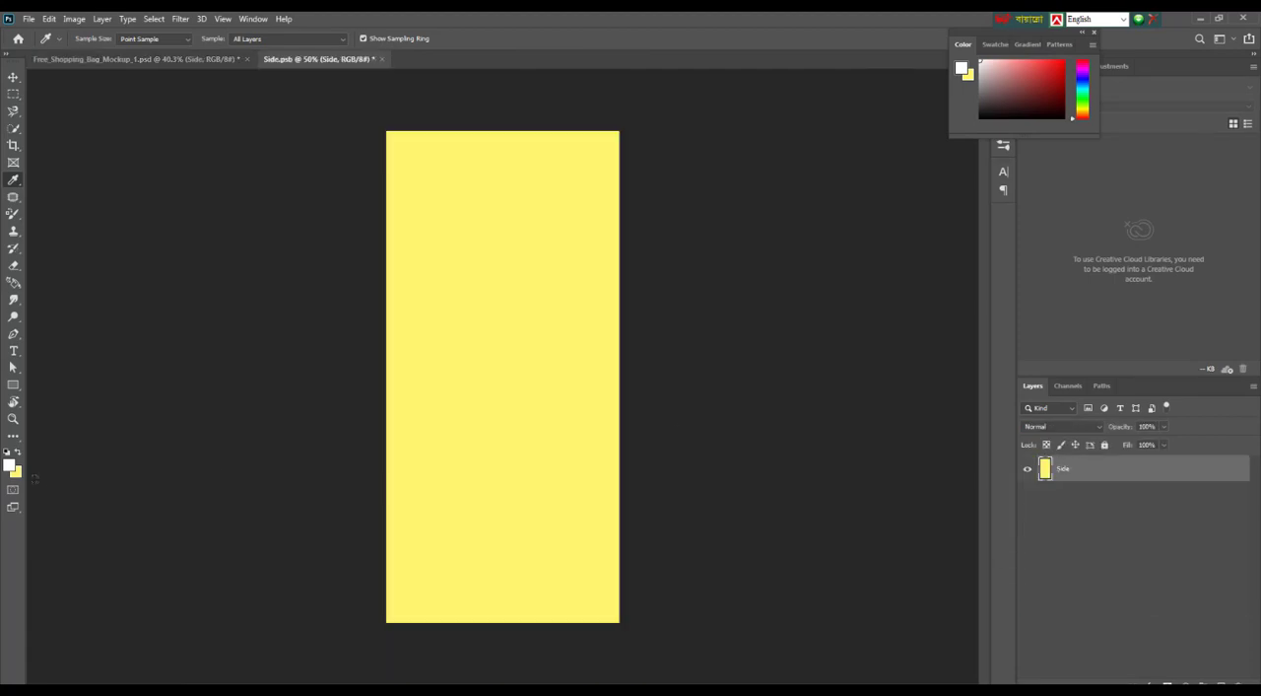
pyautogui.click(378, 60)
pyautogui.click(564, 272)
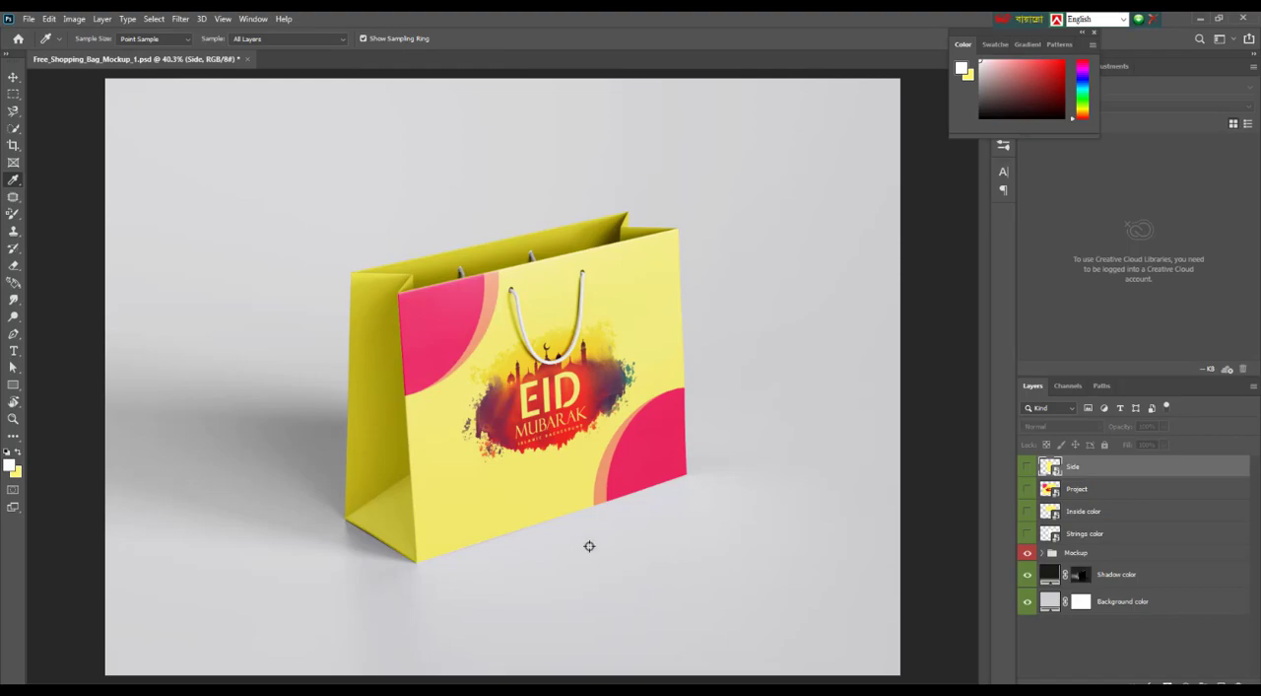
# Open the colour of the mockup's Background color fill layer for editing
pyautogui.scroll(-5, 582, 441)
pyautogui.scroll(9, 583, 441)
pyautogui.scroll(-1, 597, 402)
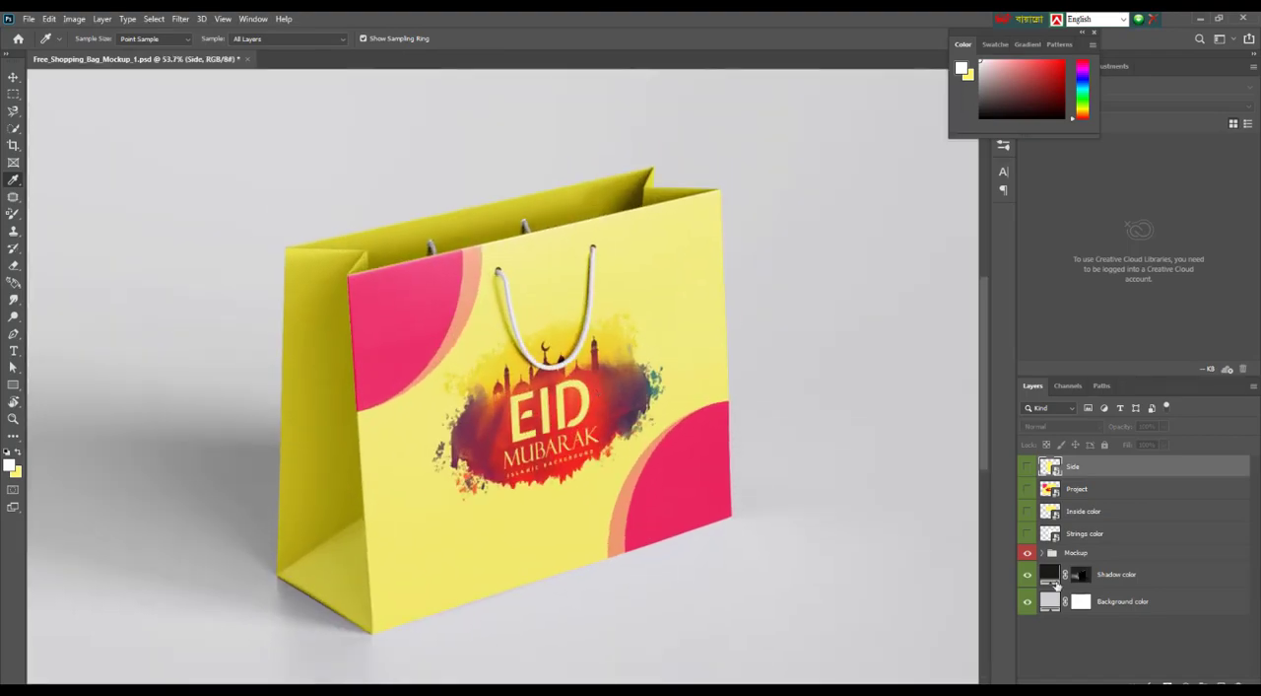
pyautogui.doubleClick(1048, 603)
pyautogui.moveTo(922, 158); pyautogui.dragTo(1048, 273)
# Try background colours such as dark green #1a2713 and yellow #c2b837, including tones sampled from the bag
pyautogui.click(695, 279)
pyautogui.moveTo(969, 264); pyautogui.dragTo(1040, 232)
pyautogui.moveTo(1093, 287); pyautogui.dragTo(999, 290)
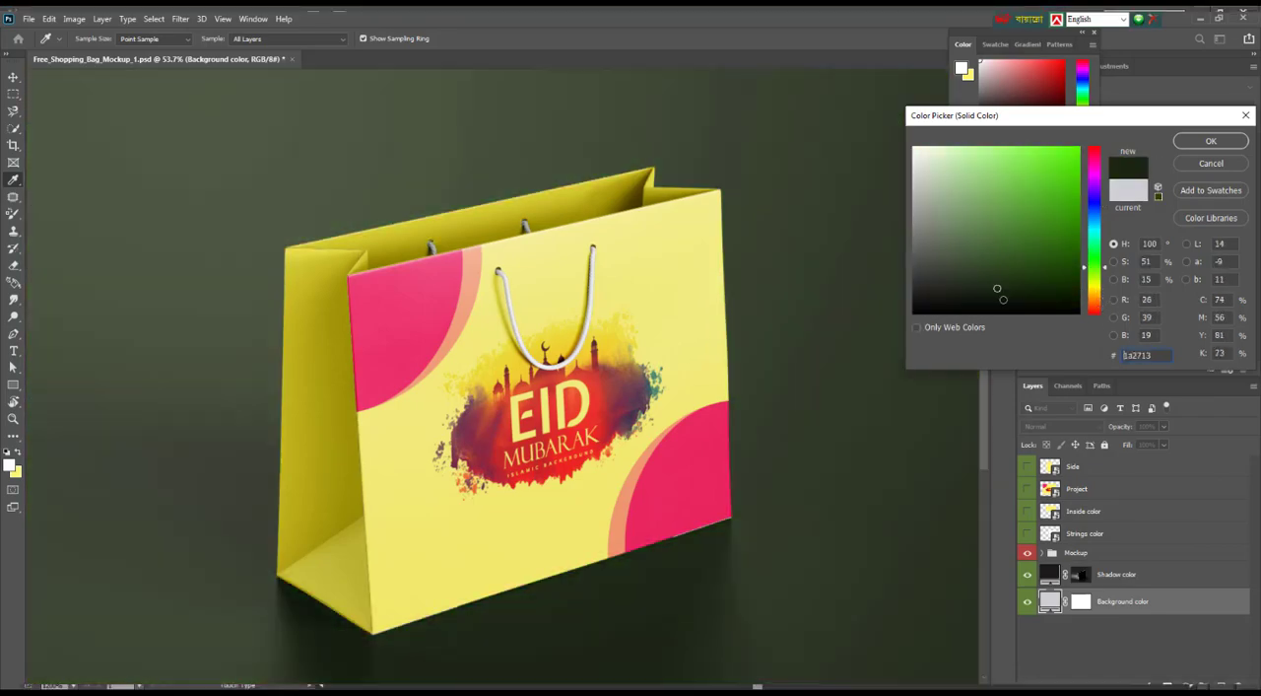
pyautogui.click(698, 477)
pyautogui.click(549, 434)
pyautogui.moveTo(605, 407); pyautogui.dragTo(961, 492)
pyautogui.moveTo(954, 290)
pyautogui.mouseDown()
pyautogui.moveTo(930, 280)
pyautogui.moveTo(995, 306)
pyautogui.moveTo(1001, 298)
pyautogui.moveTo(976, 278)
pyautogui.moveTo(942, 314)
pyautogui.moveTo(941, 164)
pyautogui.moveTo(941, 192)
pyautogui.moveTo(1073, 155)
pyautogui.moveTo(1033, 284)
pyautogui.moveTo(954, 292)
pyautogui.moveTo(943, 274)
pyautogui.mouseUp()
pyautogui.click(324, 563)
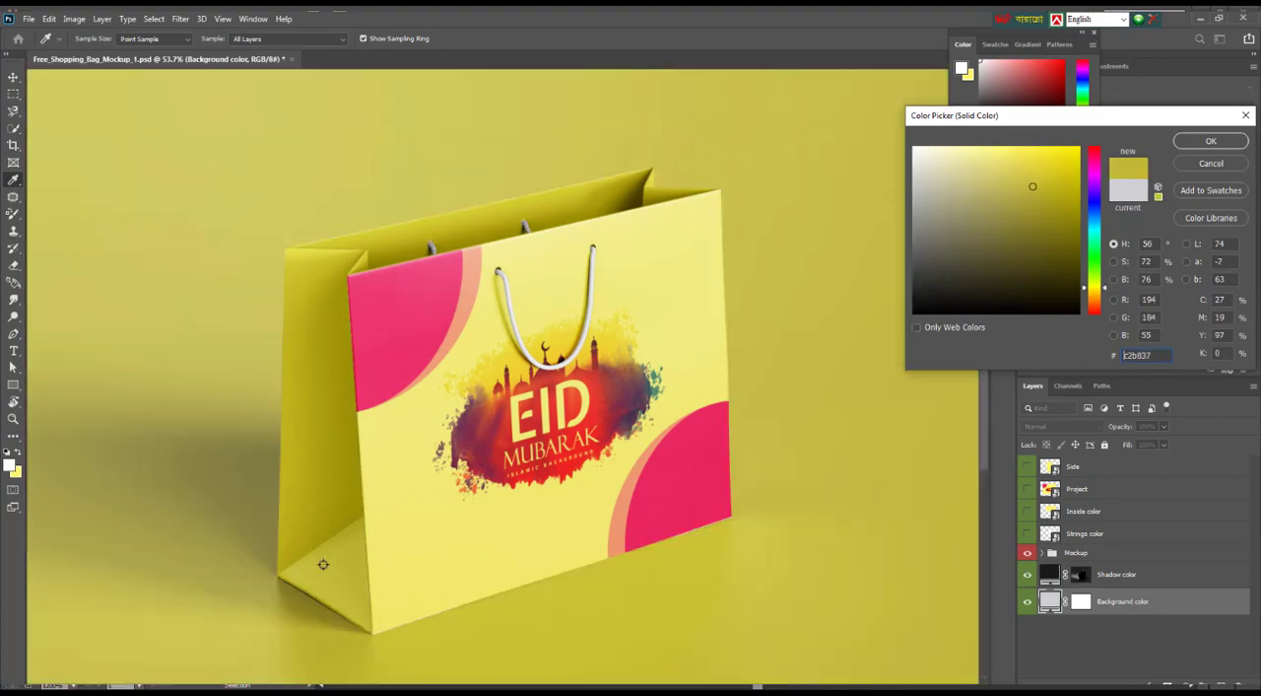
pyautogui.click(300, 501)
pyautogui.click(571, 544)
# Sample the artwork's red as the base hue and set the background to the muted grey-brown #665c5b
pyautogui.click(563, 480)
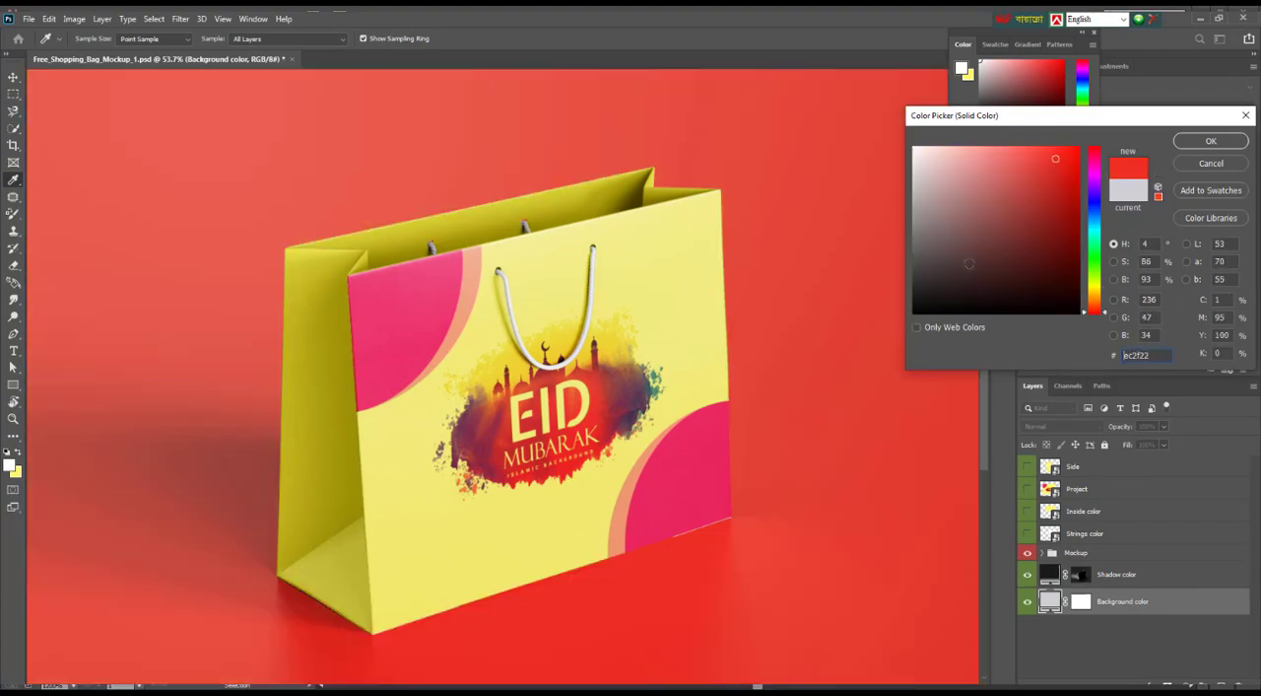
pyautogui.moveTo(971, 264)
pyautogui.mouseDown()
pyautogui.moveTo(977, 246)
pyautogui.moveTo(976, 288)
pyautogui.moveTo(964, 209)
pyautogui.moveTo(932, 191)
pyautogui.moveTo(930, 246)
pyautogui.mouseUp()
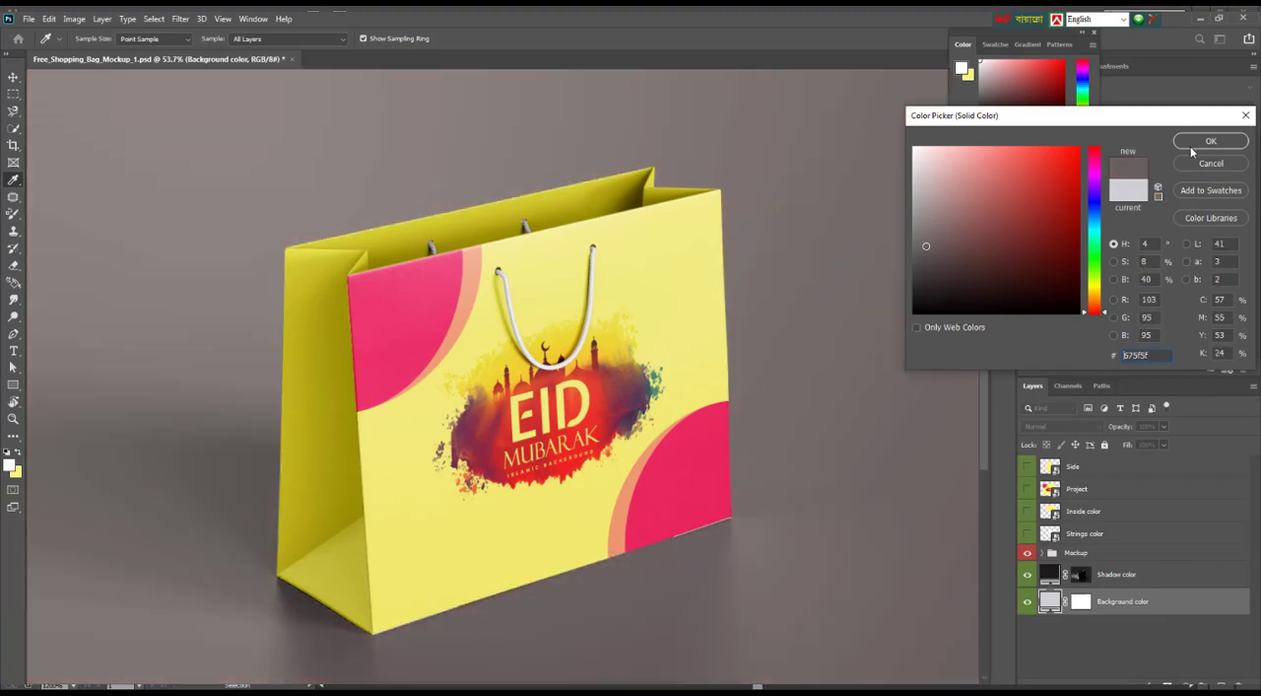
pyautogui.click(1211, 140)
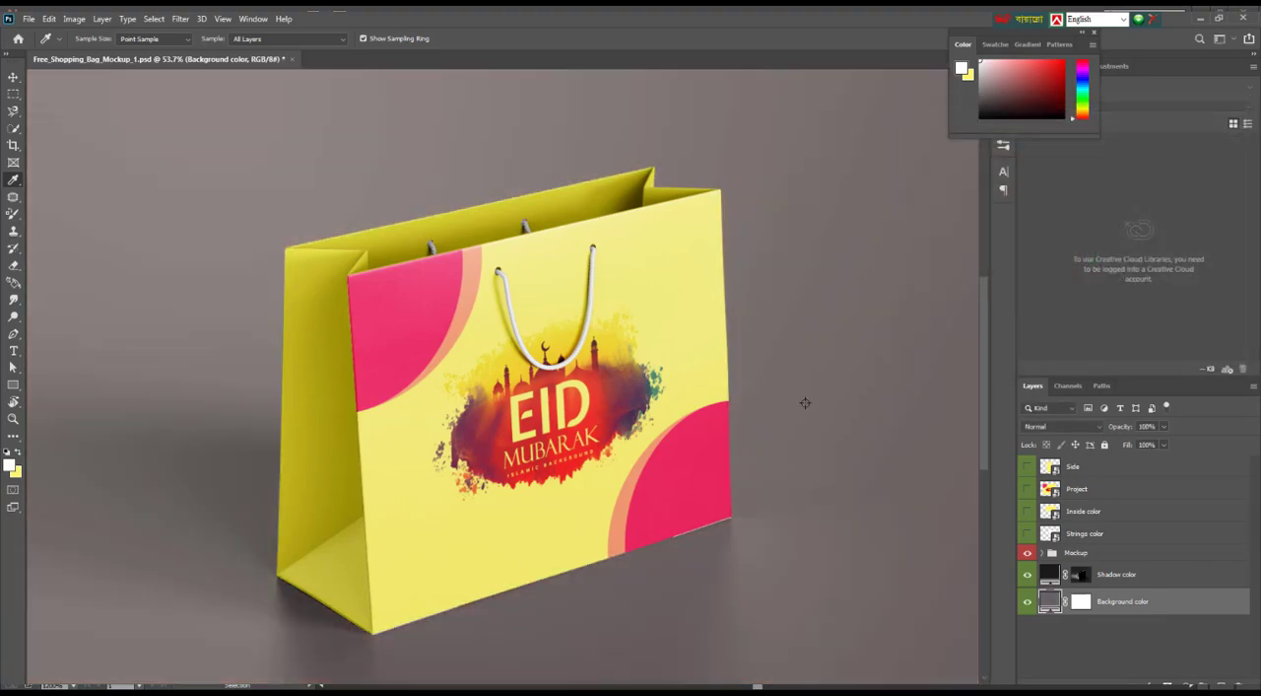
# Examine the finished bag mockup up close with the interface panels hidden
pyautogui.scroll(-8, 805, 402)
pyautogui.scroll(9, 233, 348)
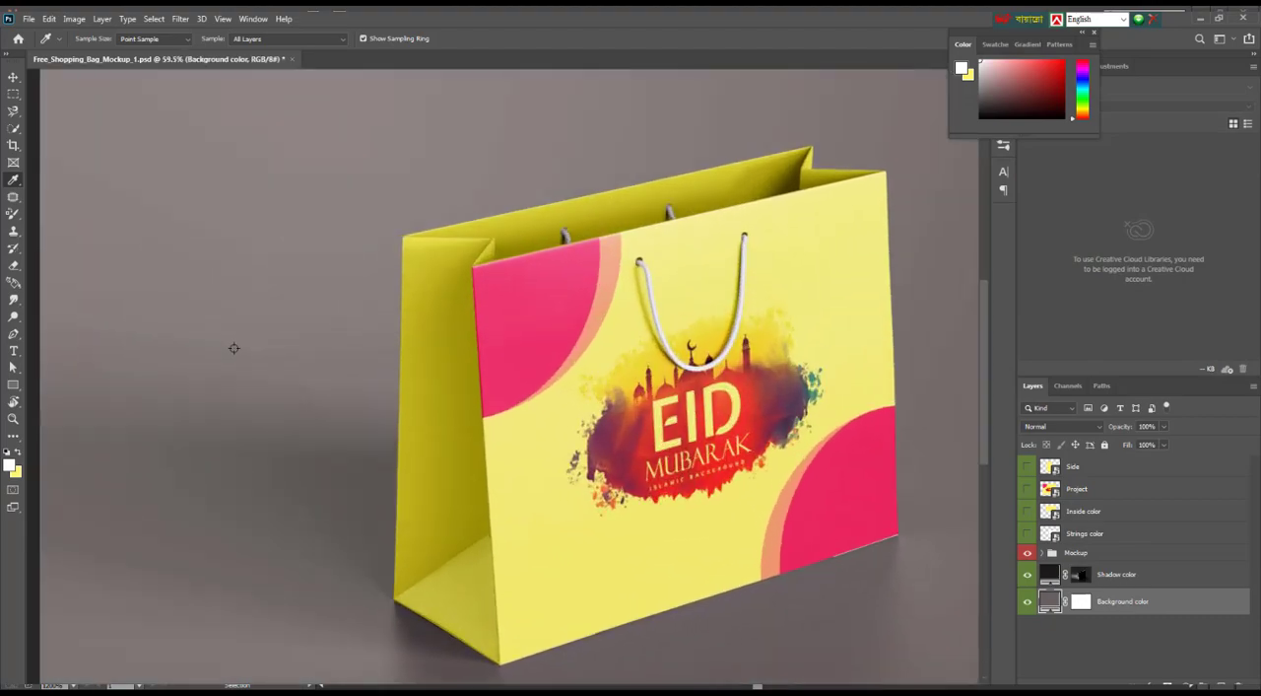
pyautogui.scroll(-3, 135, 293)
pyautogui.scroll(3, 189, 332)
pyautogui.press('Tab')
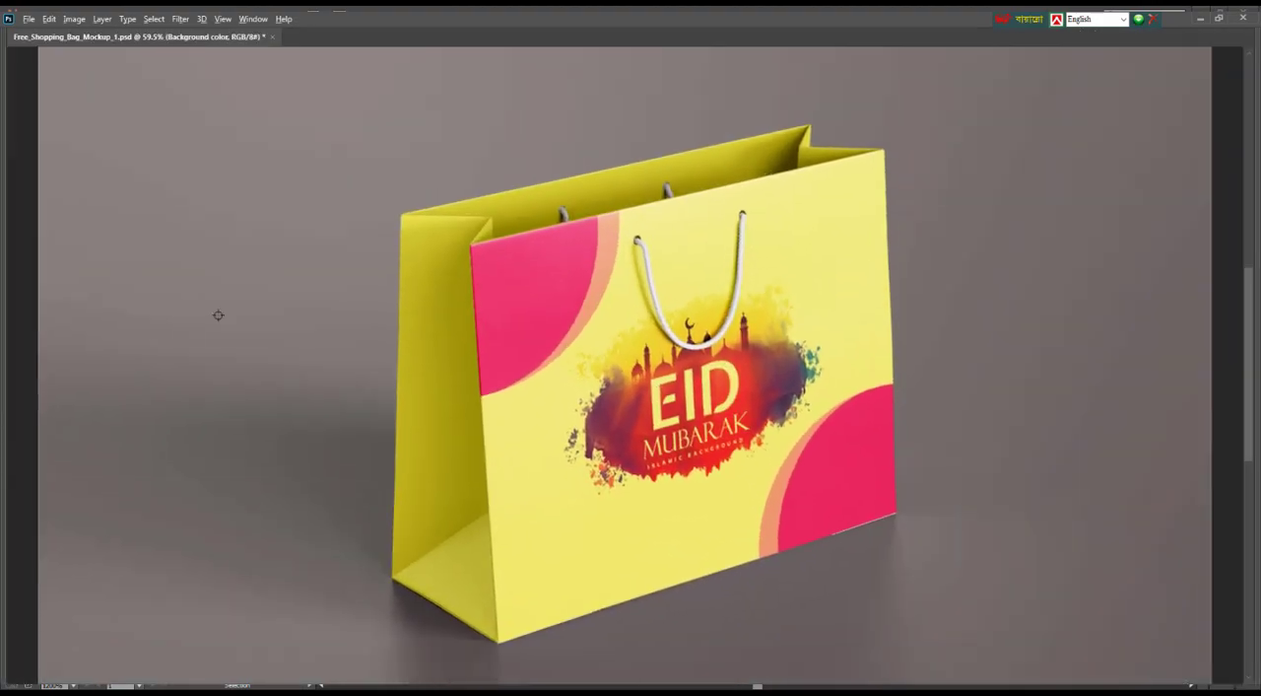